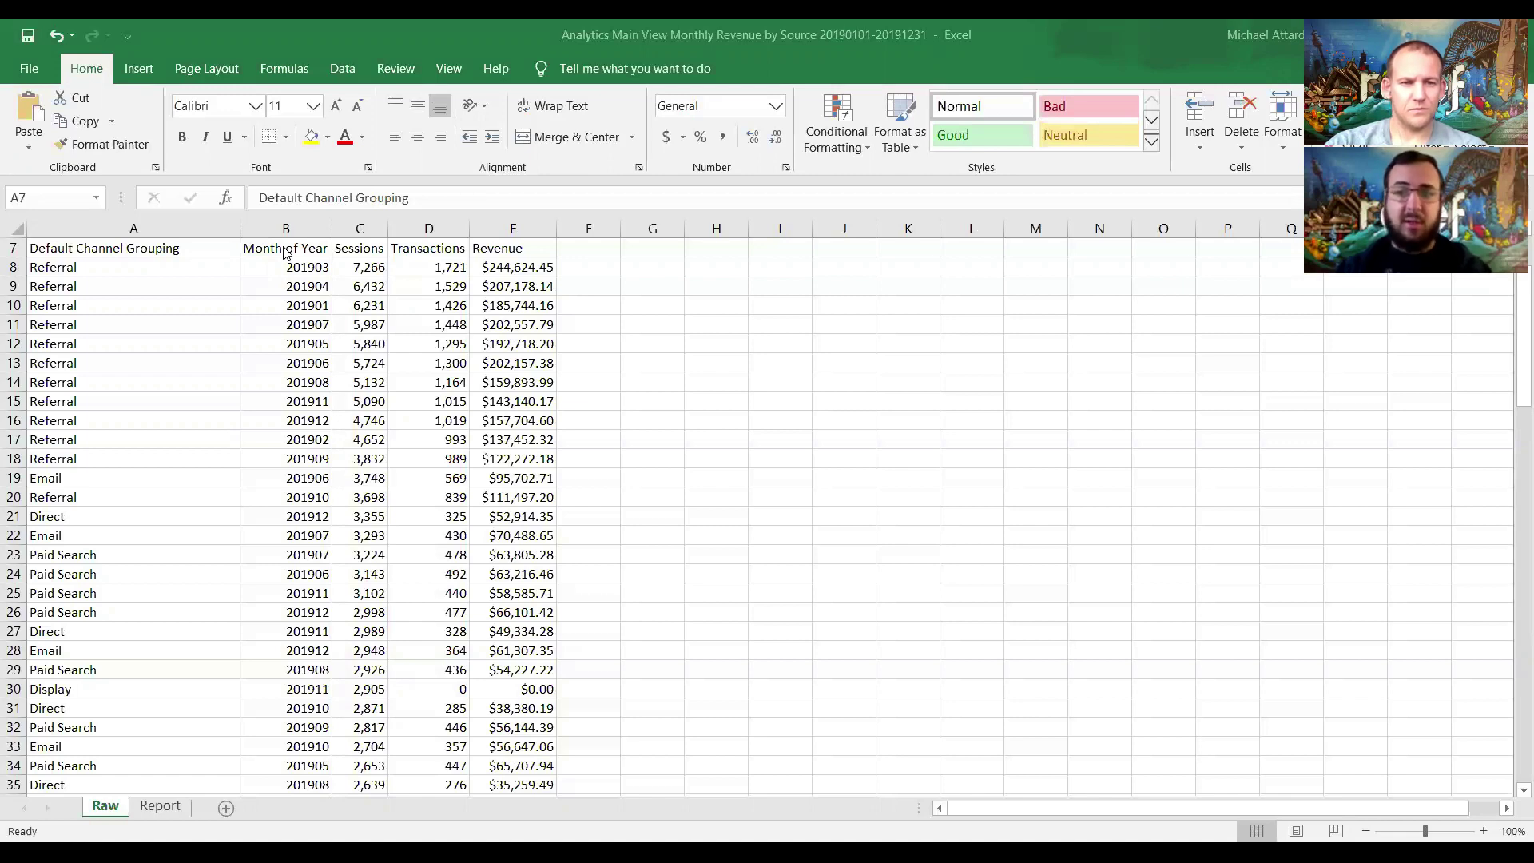
Step: Add a new worksheet and copy the Month of Year values from Raw, B8 downward, into it starting at B3
left_click(222, 805)
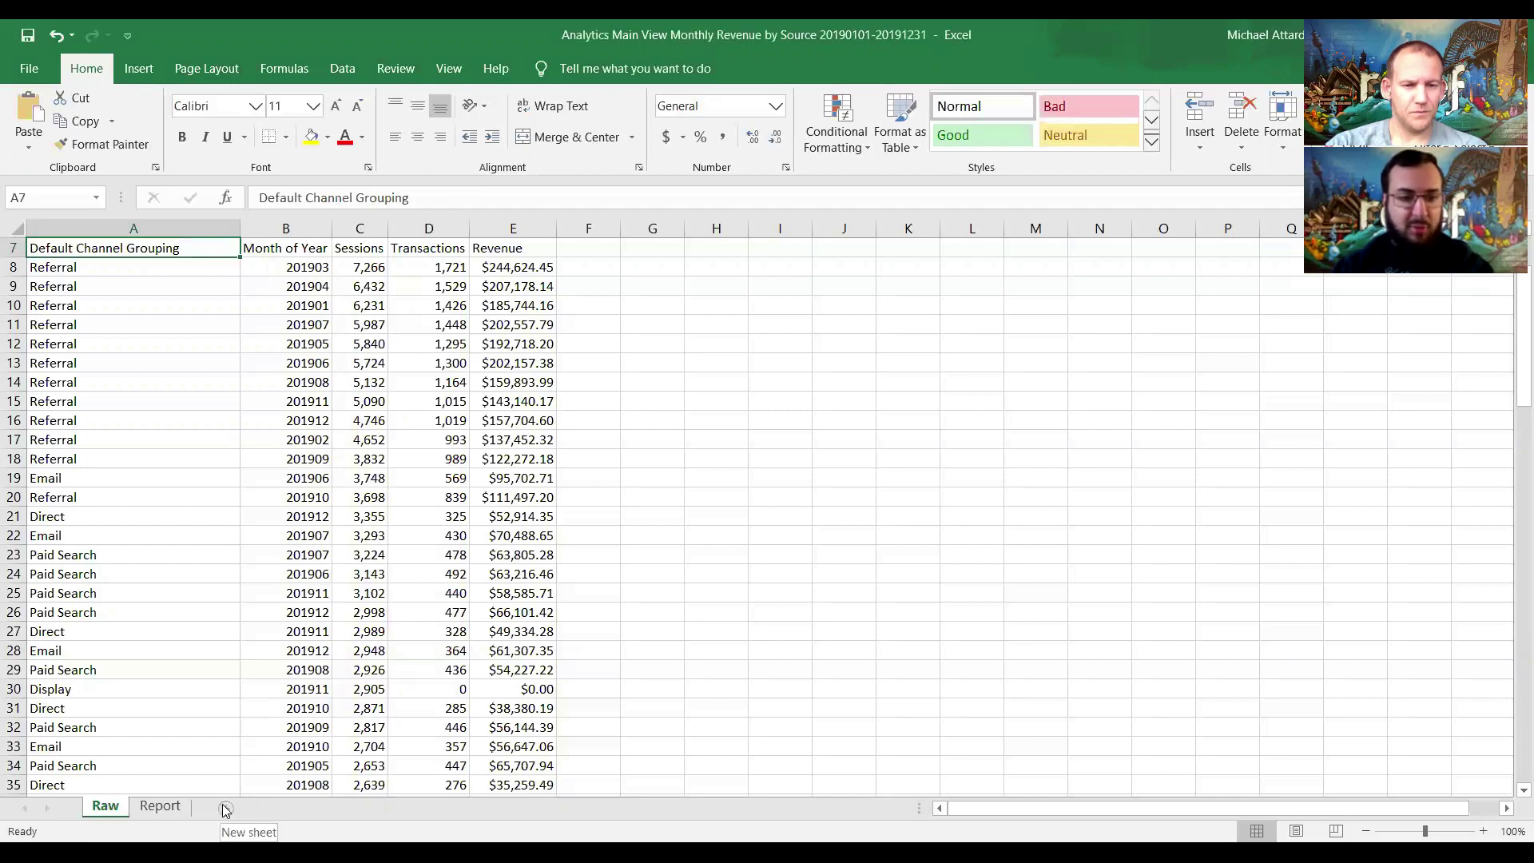
left_click(224, 808)
left_click(95, 806)
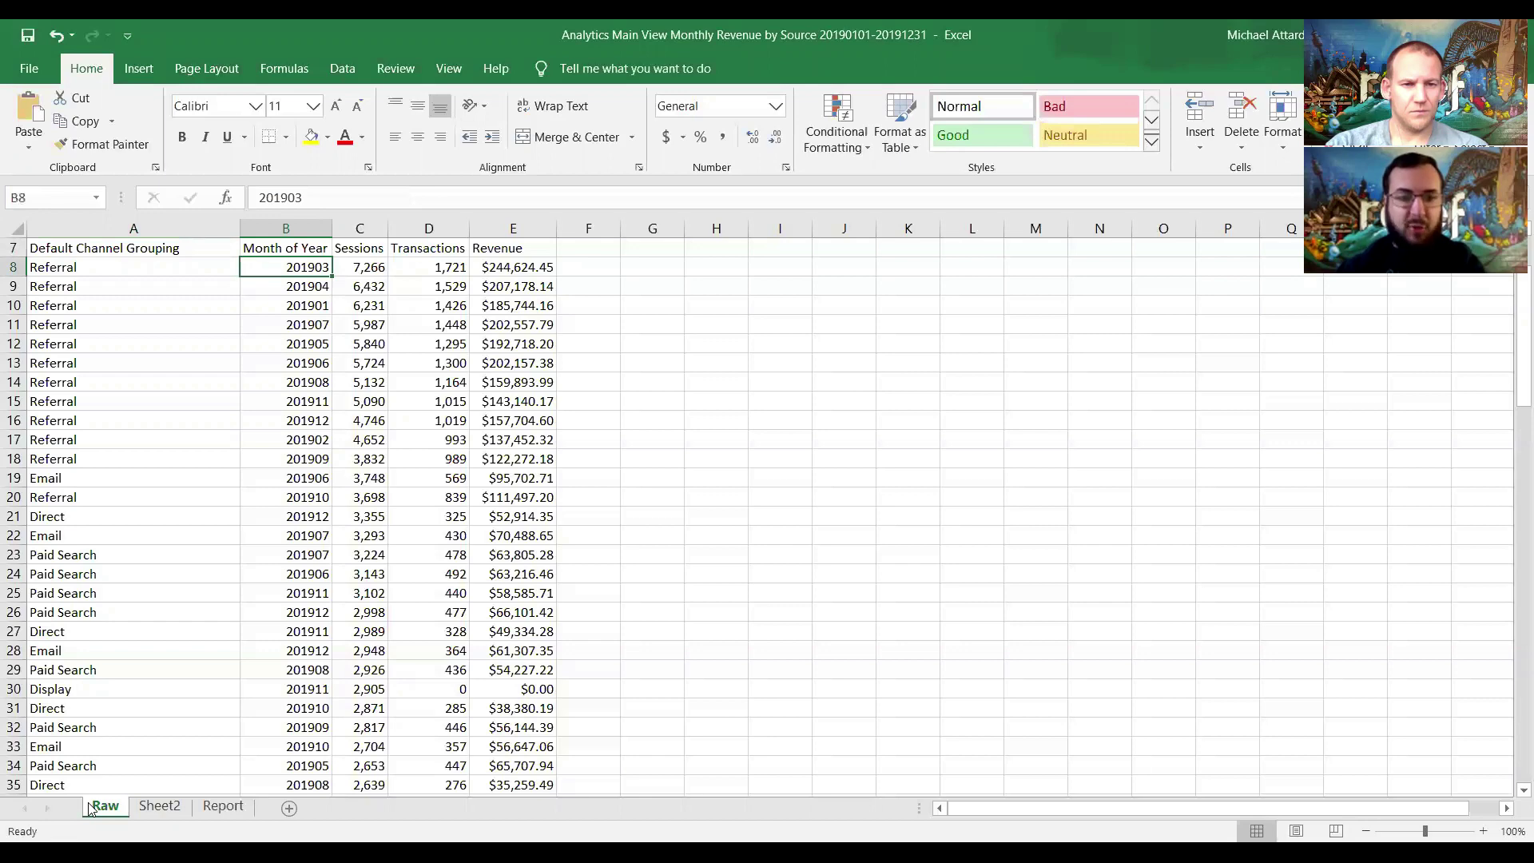
key("ctrl+shift+Down")
key("ctrl+c")
key("ctrl+Page_Down")
key("Down")
key("Right")
key("Down")
key("ctrl+v")
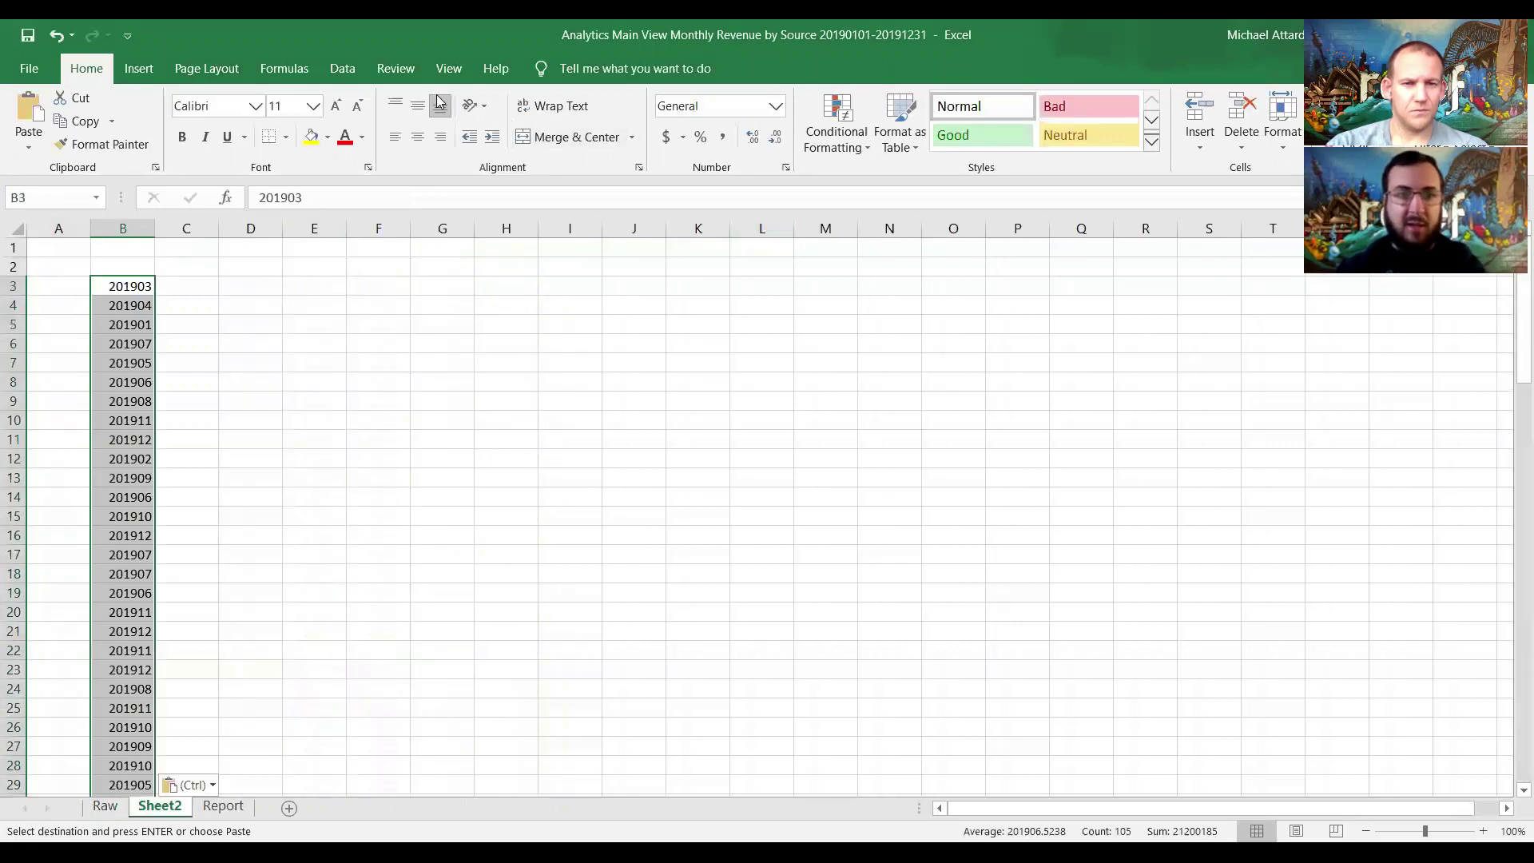
Step: Remove the duplicate months from column B of Sheet2 and sort the remaining ones in ascending order
left_click(350, 62)
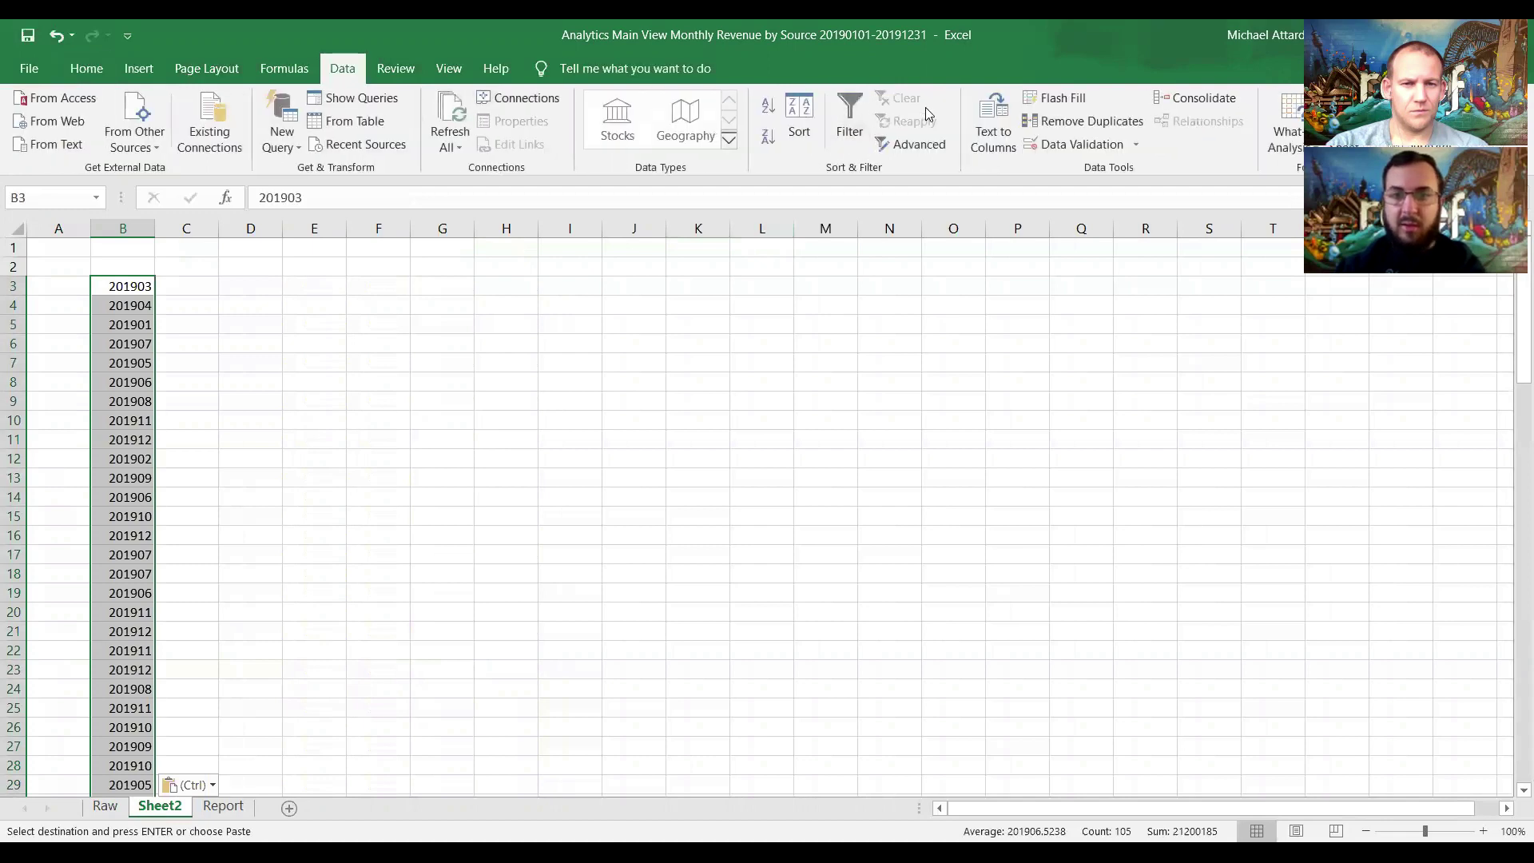
left_click(1115, 120)
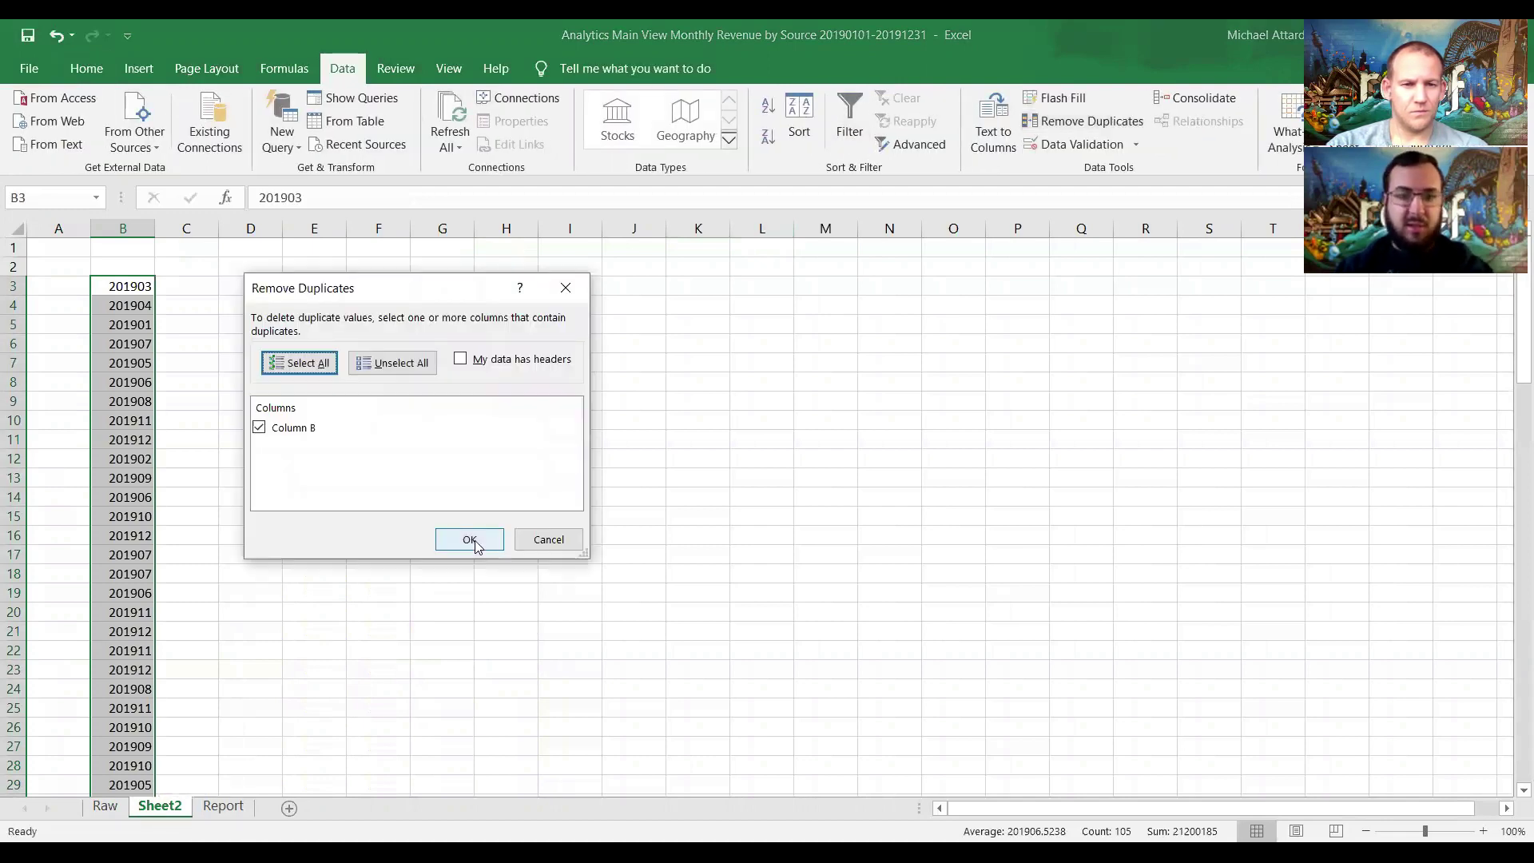
key("Return")
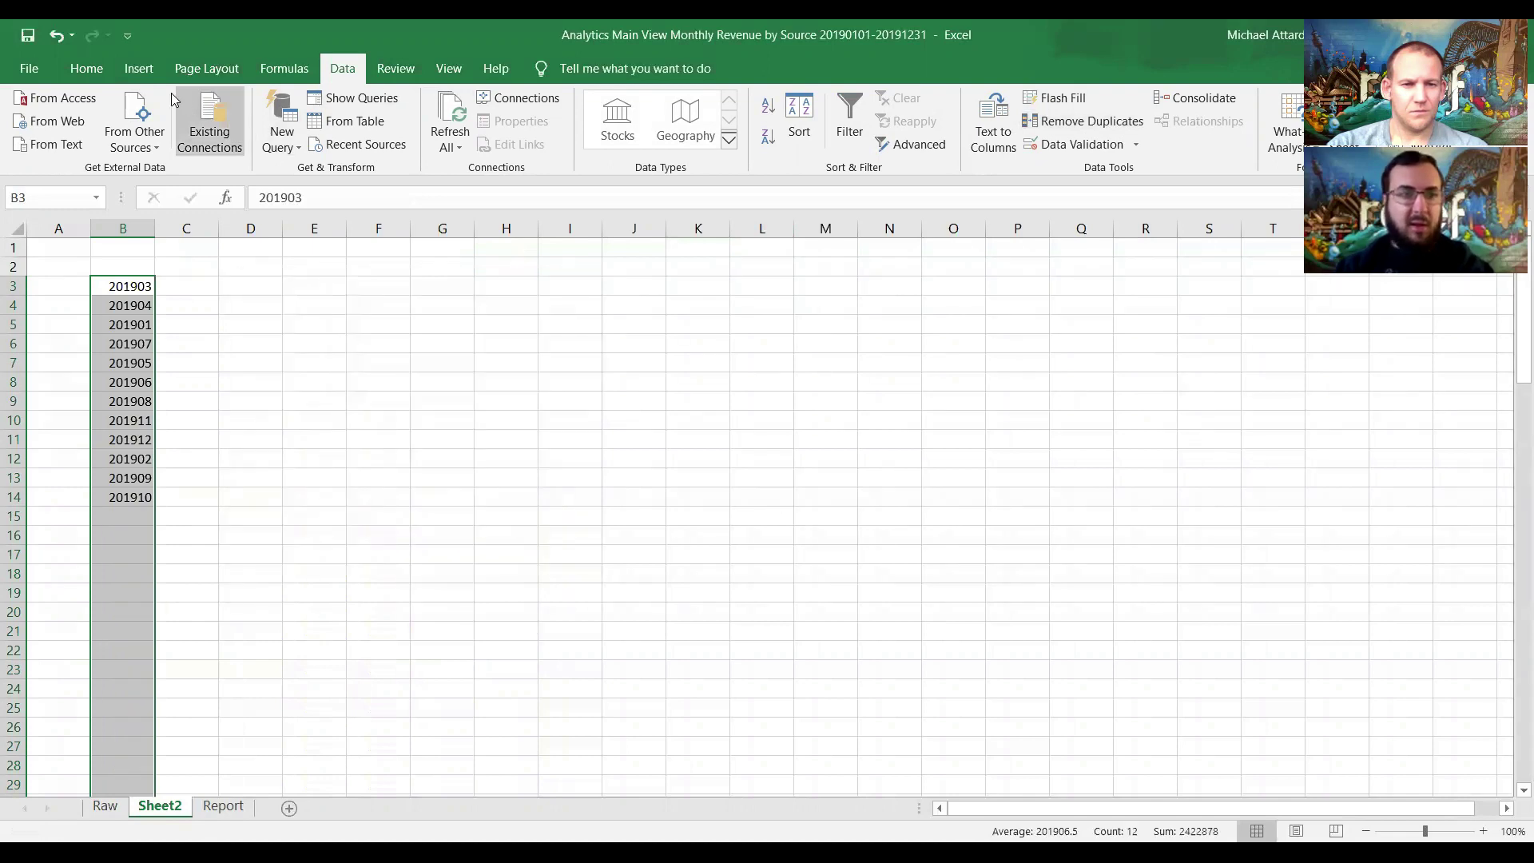
left_click(87, 68)
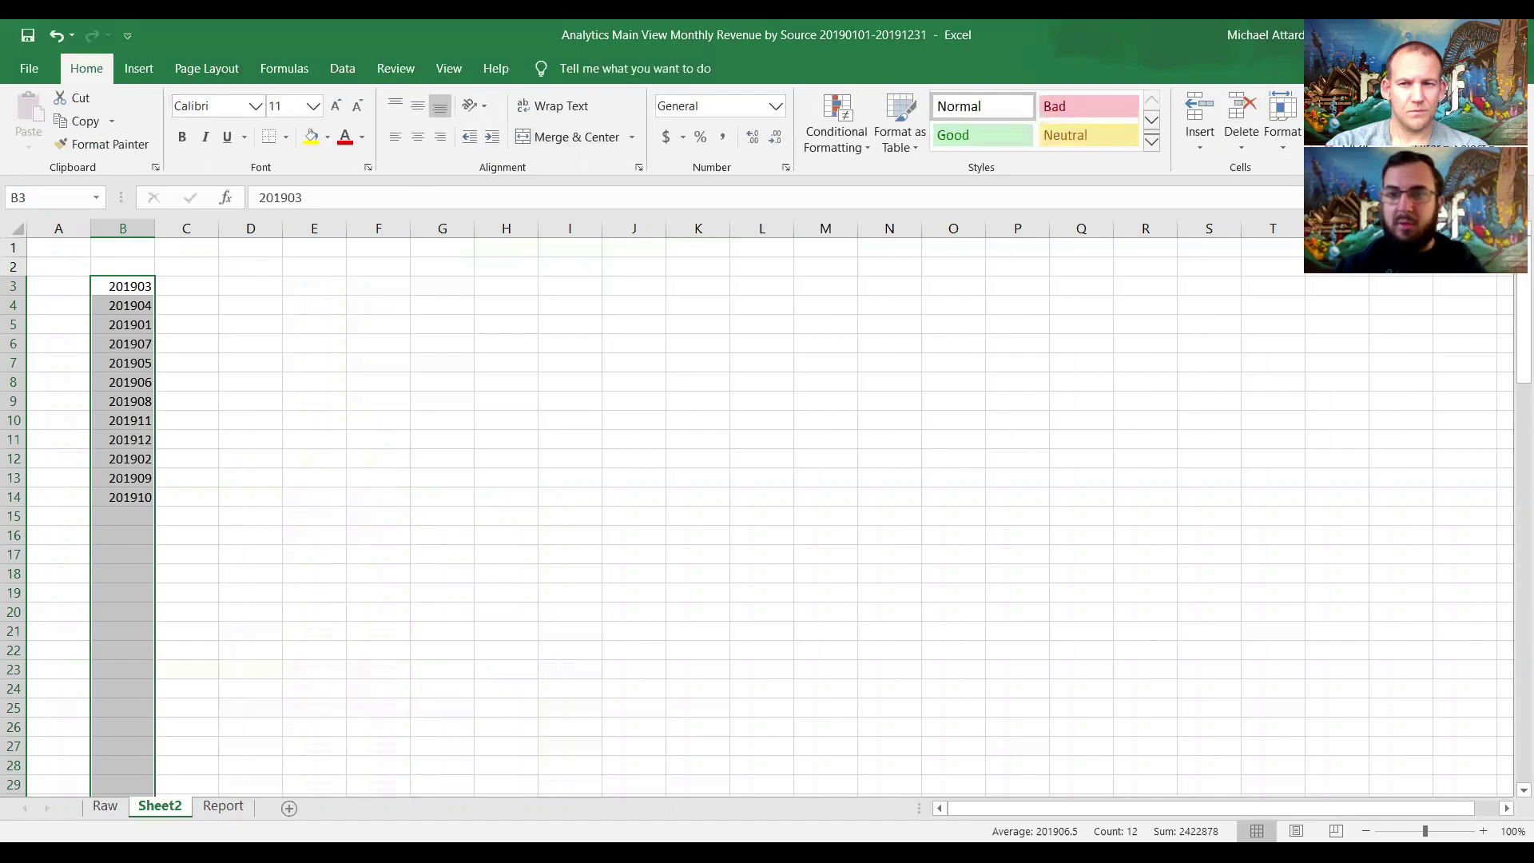
left_click(180, 262)
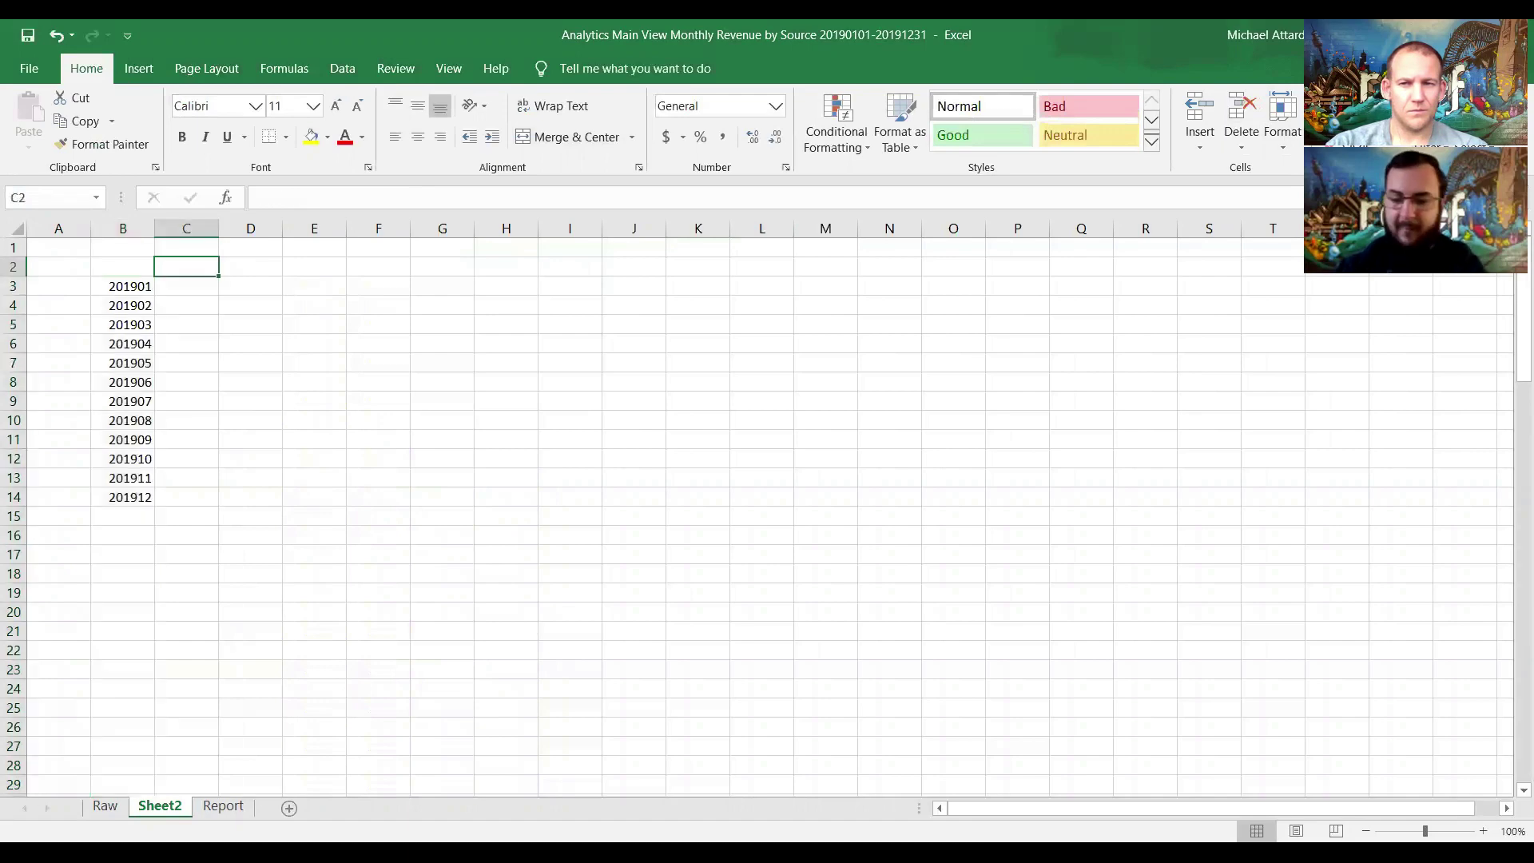
Step: Copy the Default Channel Grouping values from the Raw sheet, A8 downward, into Sheet2 starting at D5
key("ctrl+Page_Up")
key("ctrl+Home")
left_click(180, 262)
key("ctrl+shift+Down")
key("ctrl+c")
key("ctrl+Page_Down")
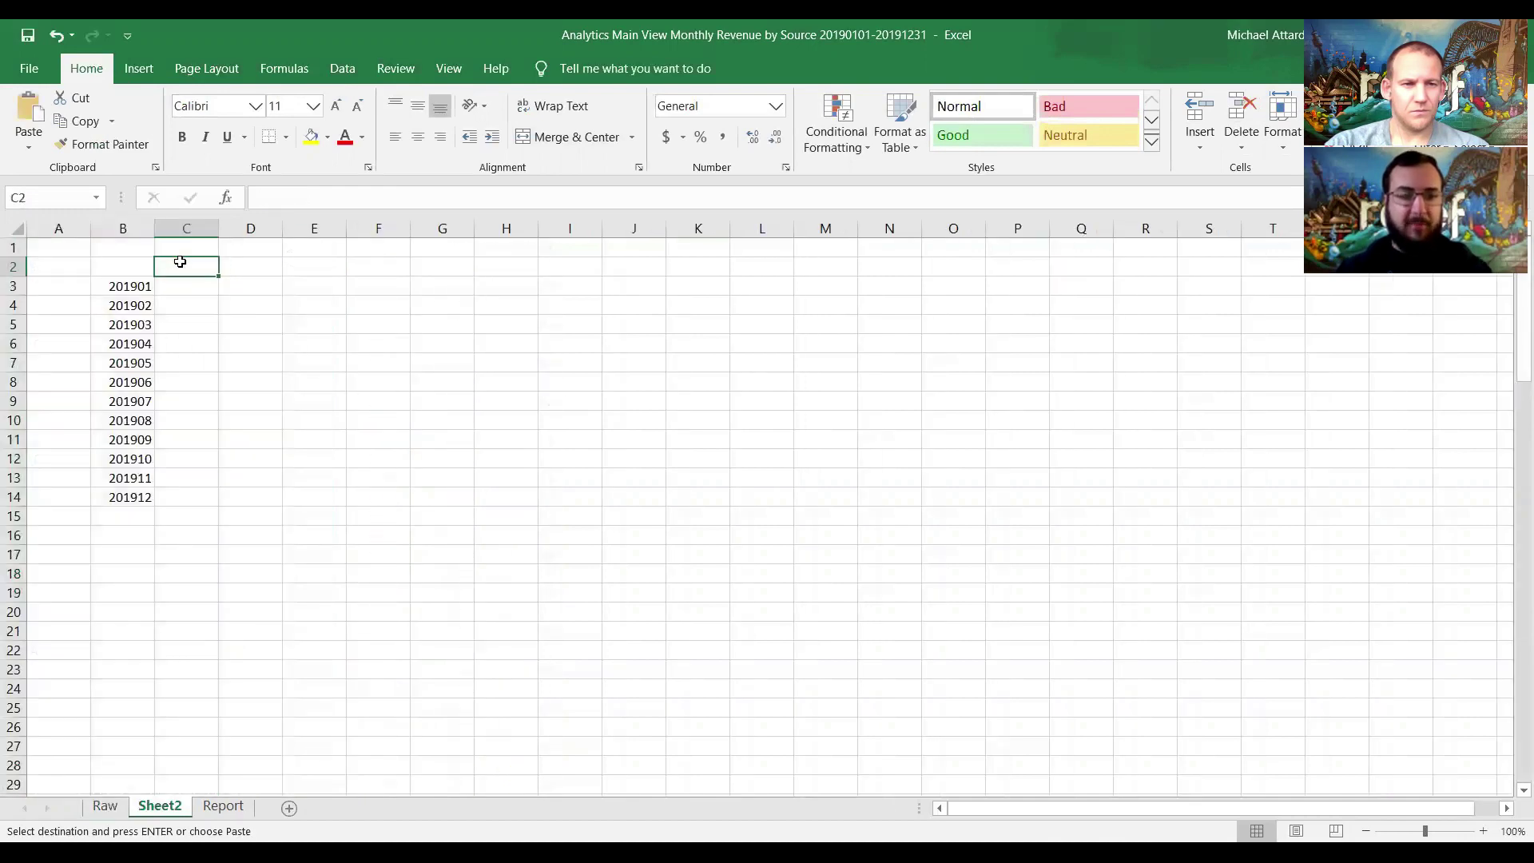
key("Right")
key("Down")
key("Down")
key("Down")
key("ctrl+v")
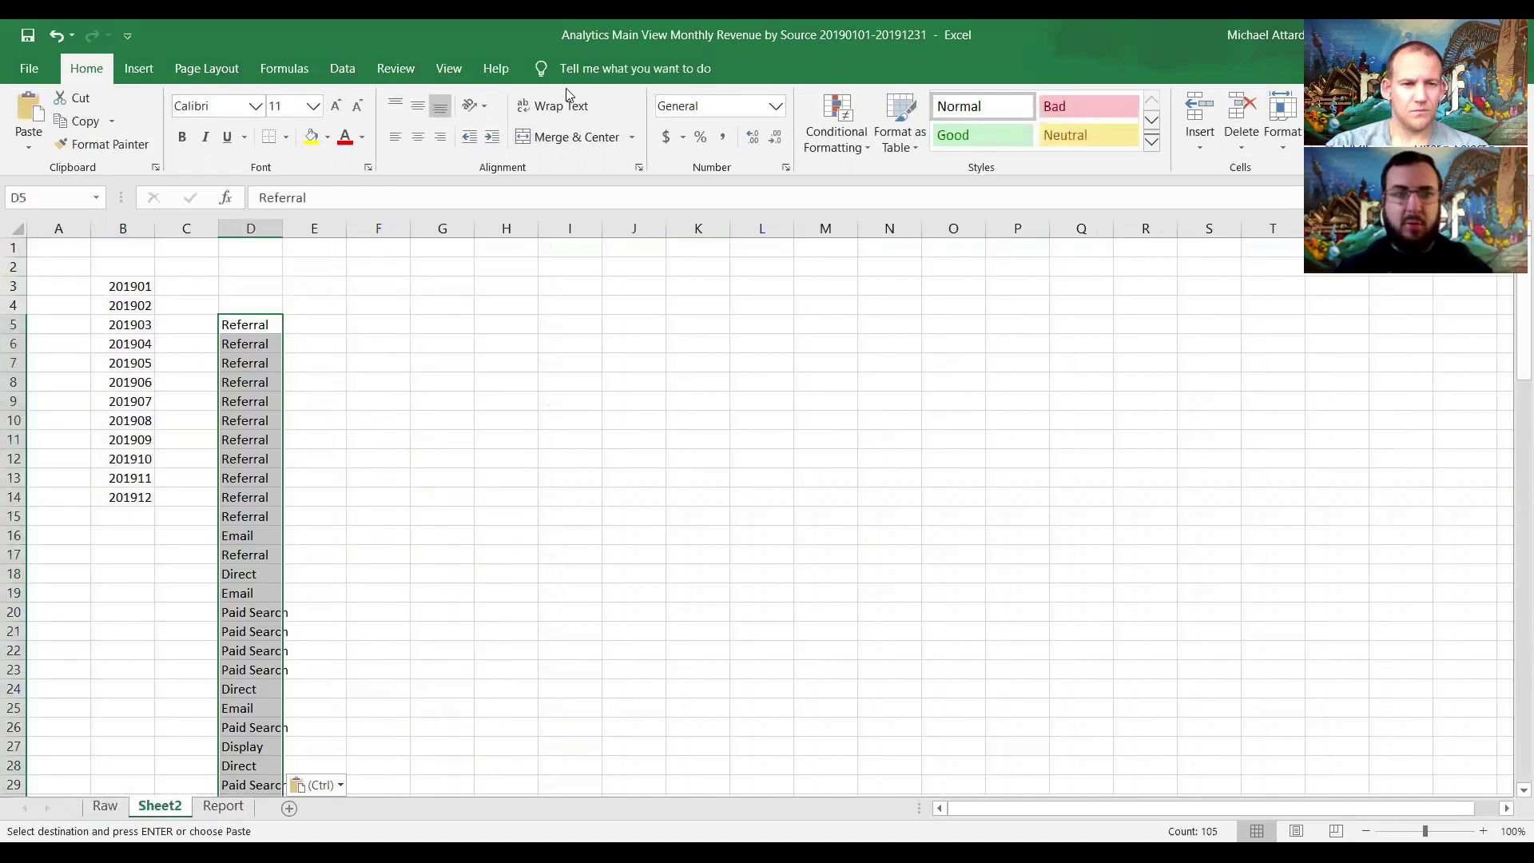
Step: Remove the duplicate channel names from the list in column D
left_click(361, 78)
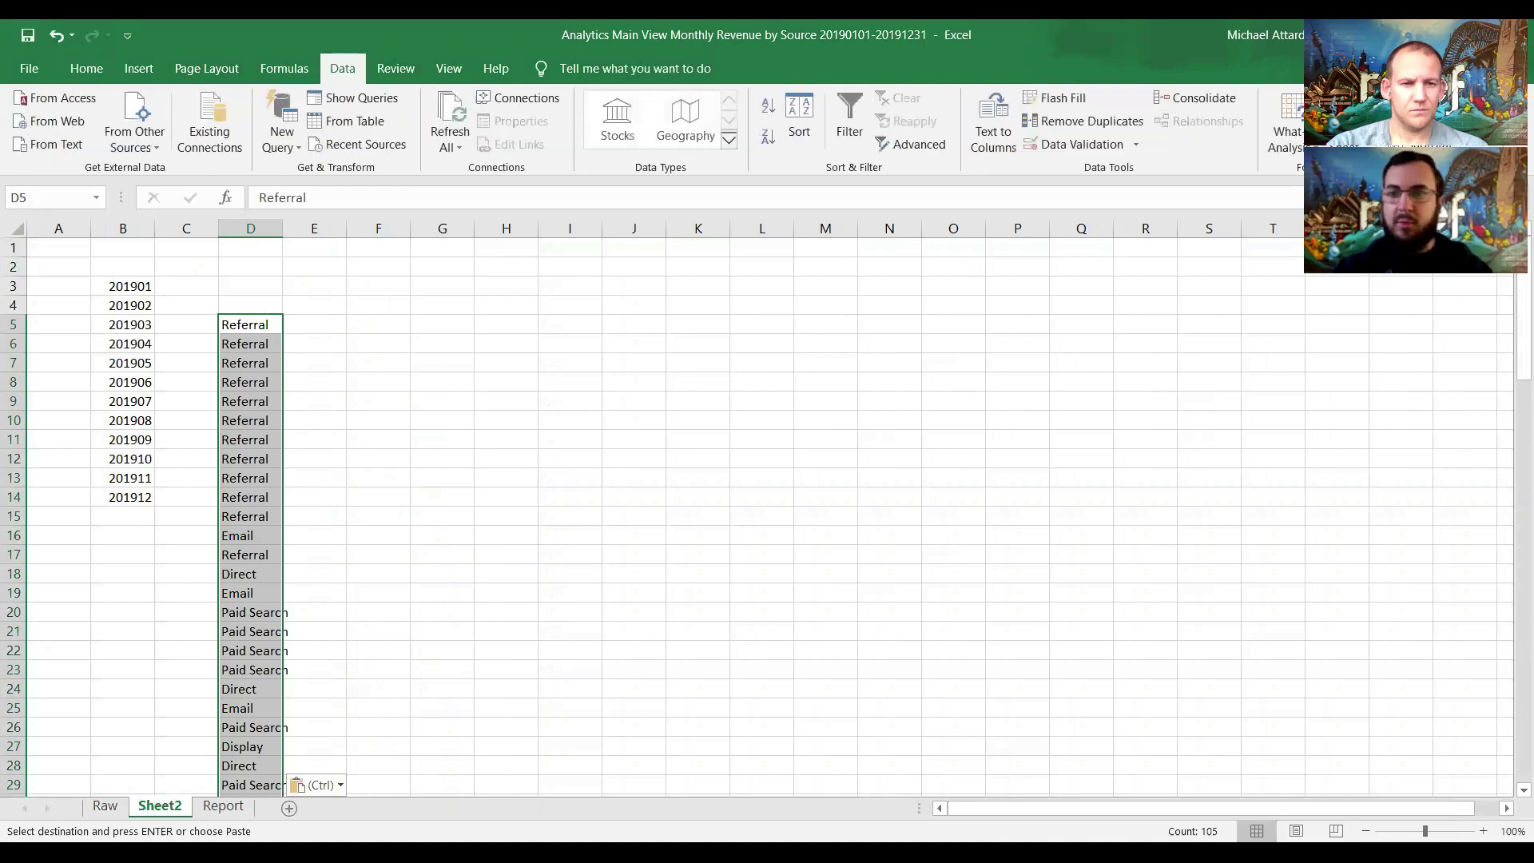
left_click(1071, 124)
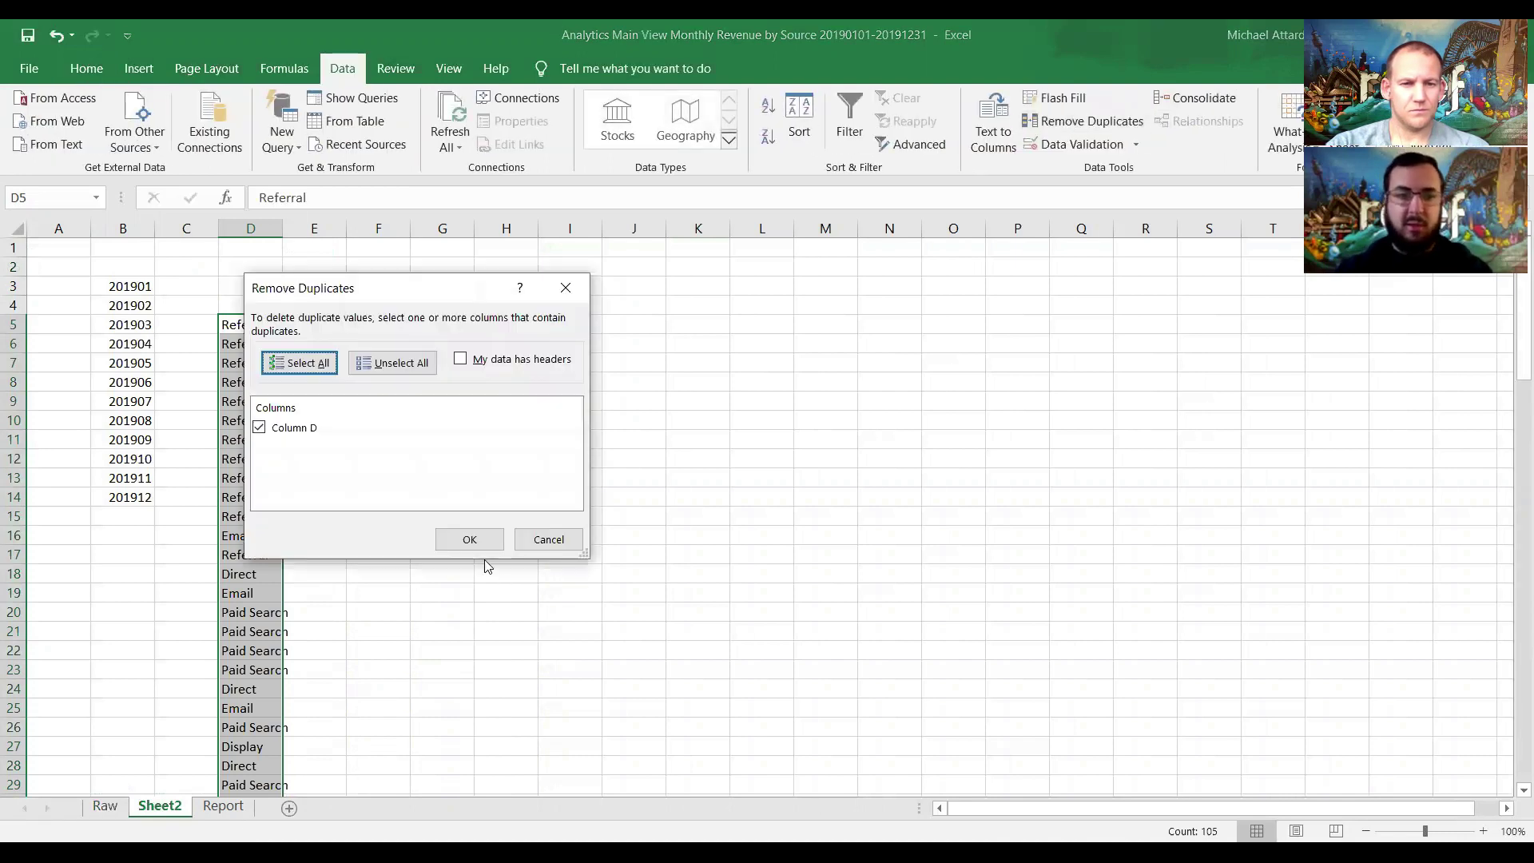
left_click(471, 540)
key("Return")
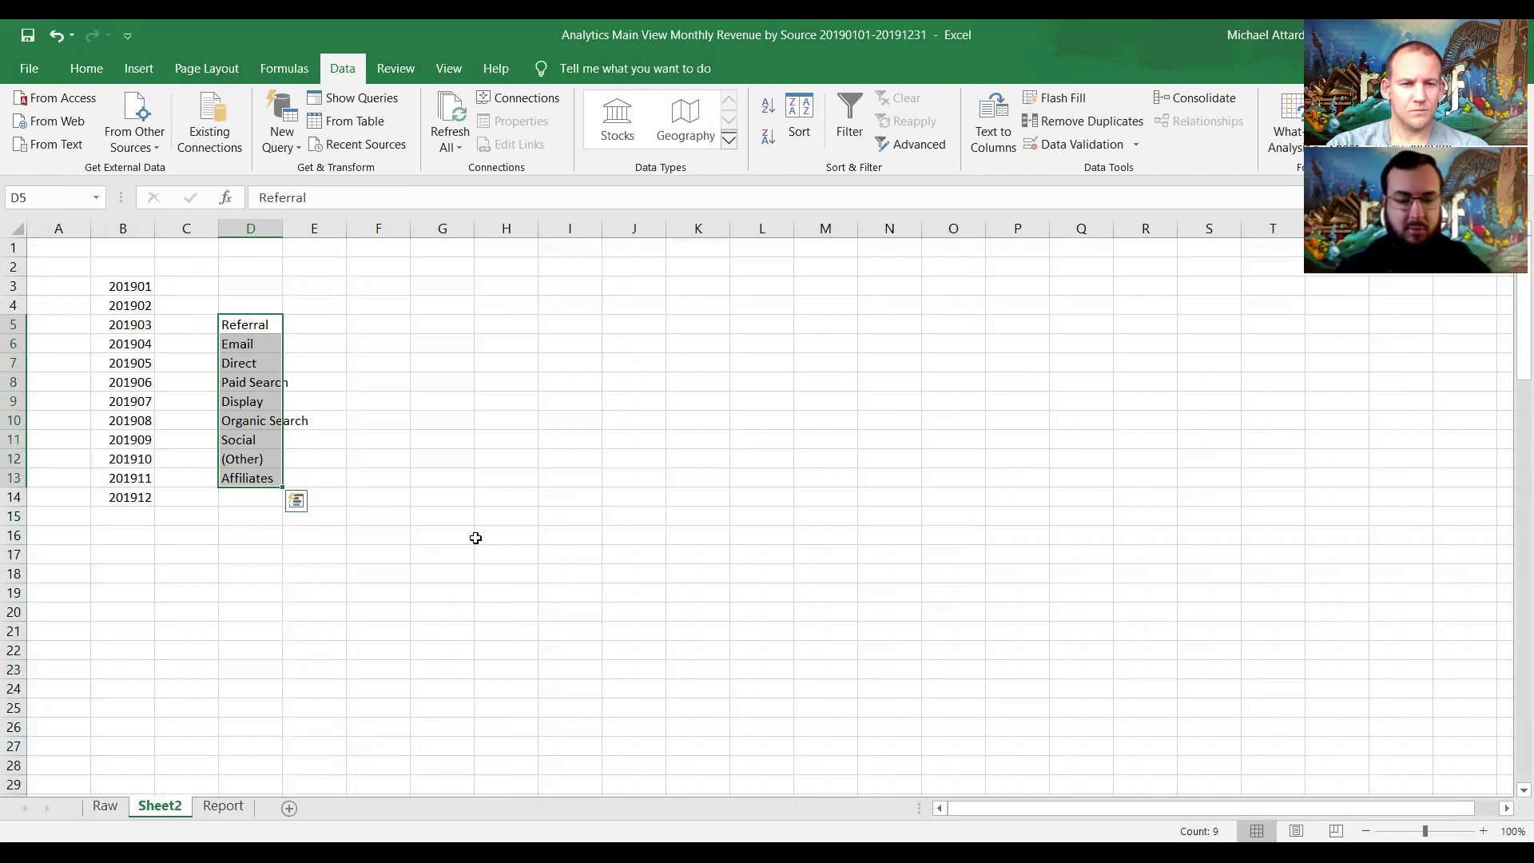
Step: Copy the unique channel names and paste them transposed as headers across row 2, starting at C2
key("ctrl+c")
key("Up")
key("Up")
key("Up")
key("Left")
key("ctrl+v")
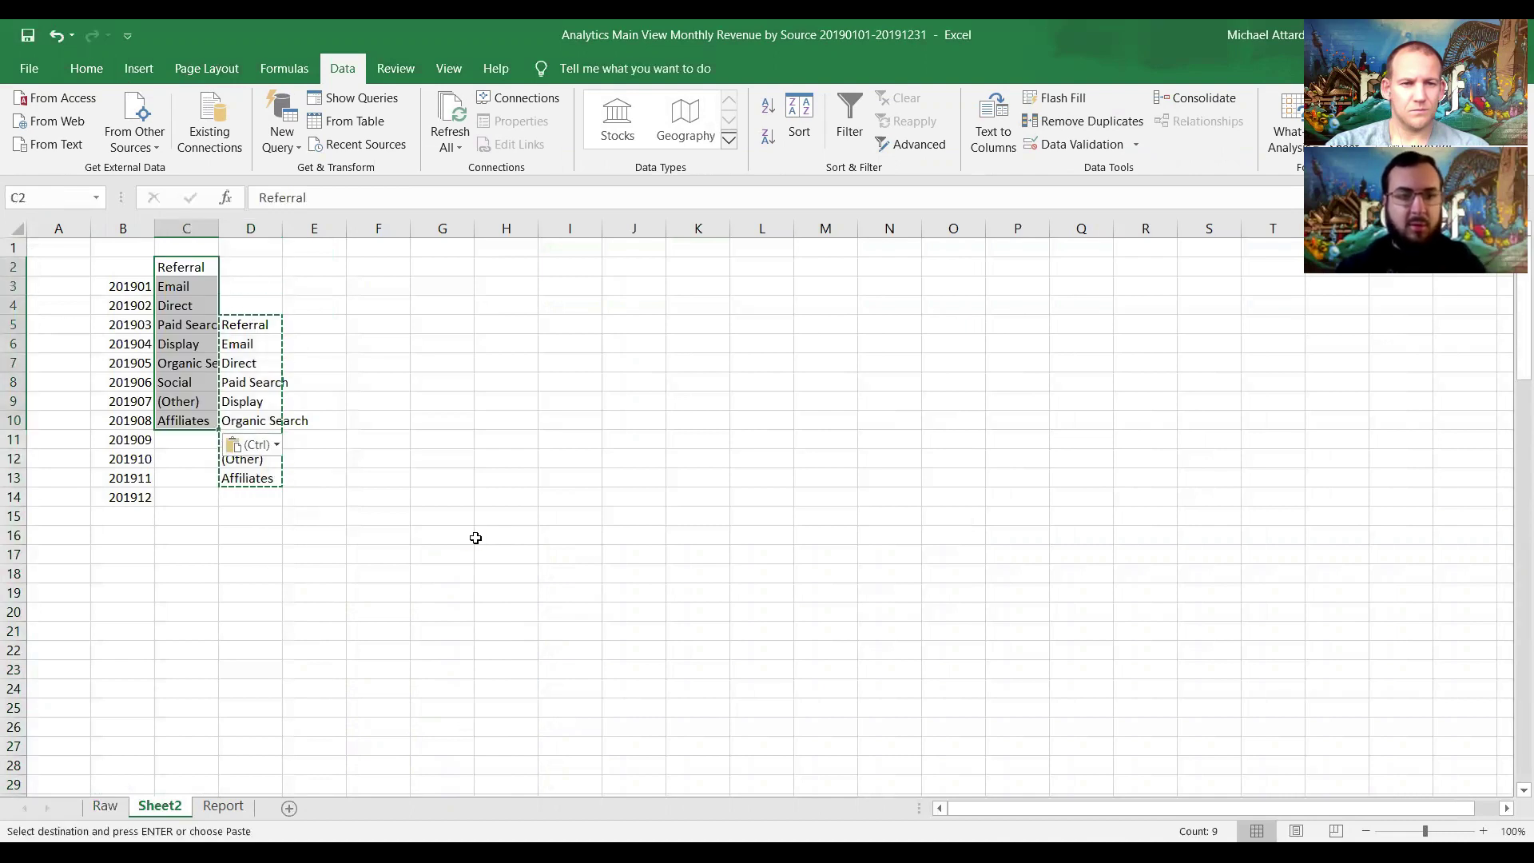
key("ctrl+t")
Step: Delete the original vertical channel list starting at D5
key("Down")
key("Down")
key("Down")
key("Right")
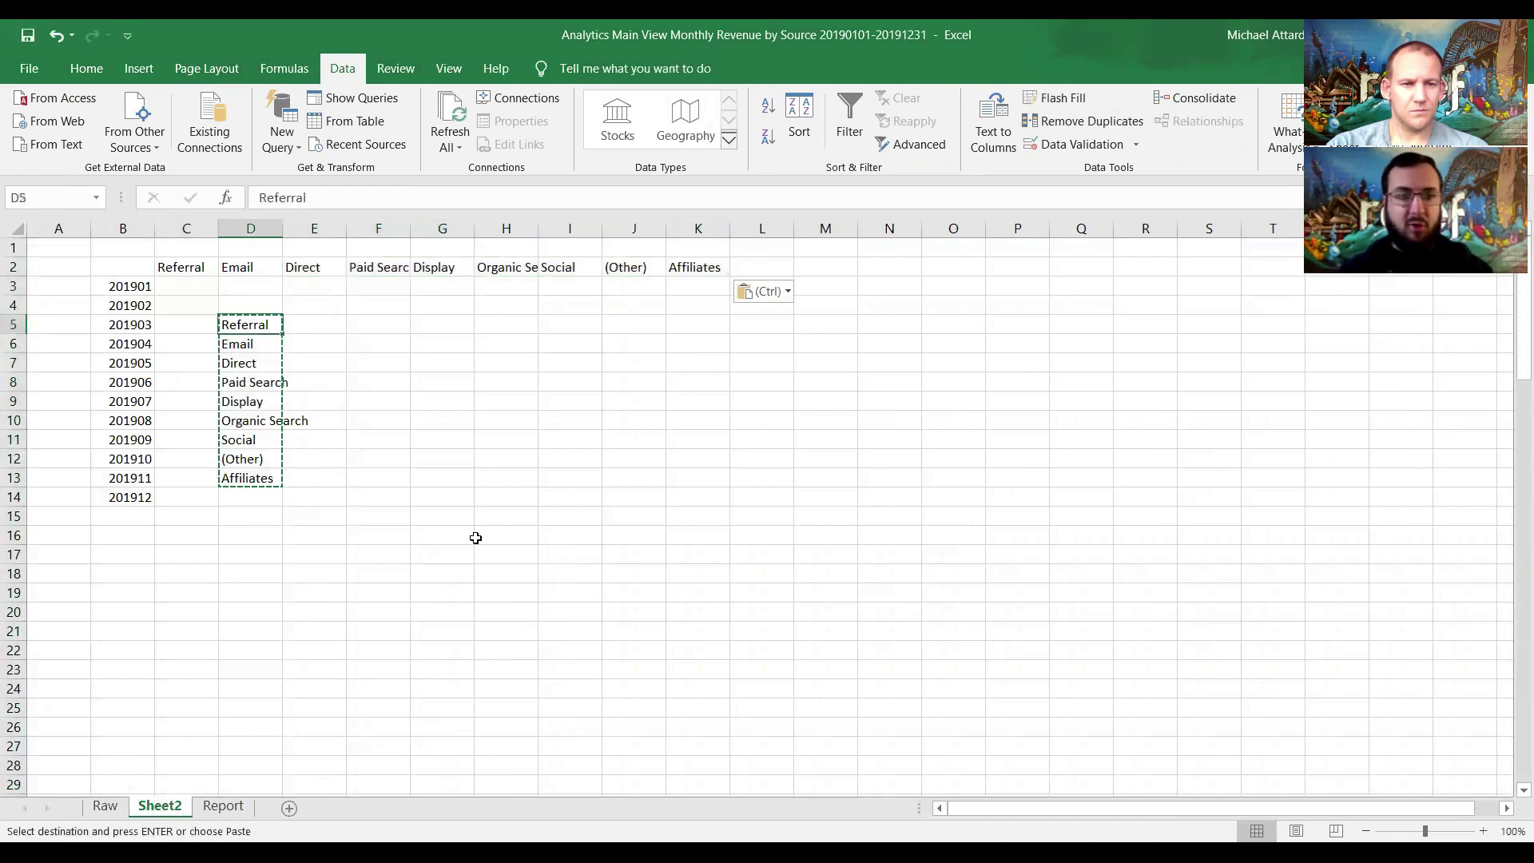
key("ctrl+shift+Down")
key("Delete")
Step: Start a SUMIFS formula in C3 with the Revenue column as absolute sum range, Raw!$E:$E
key("Up")
key("Up")
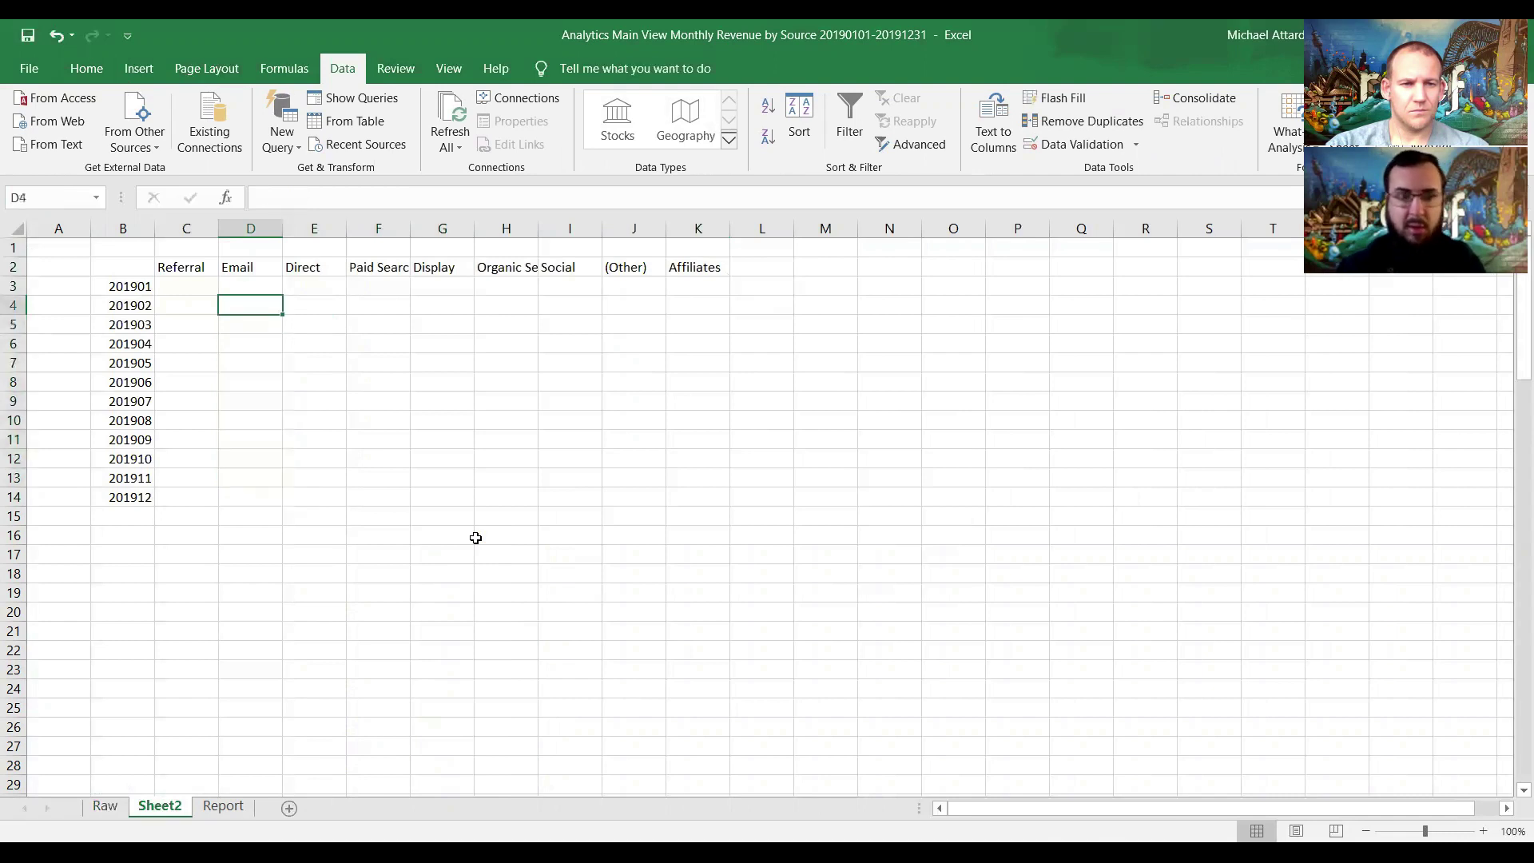
key("Left")
type("=S")
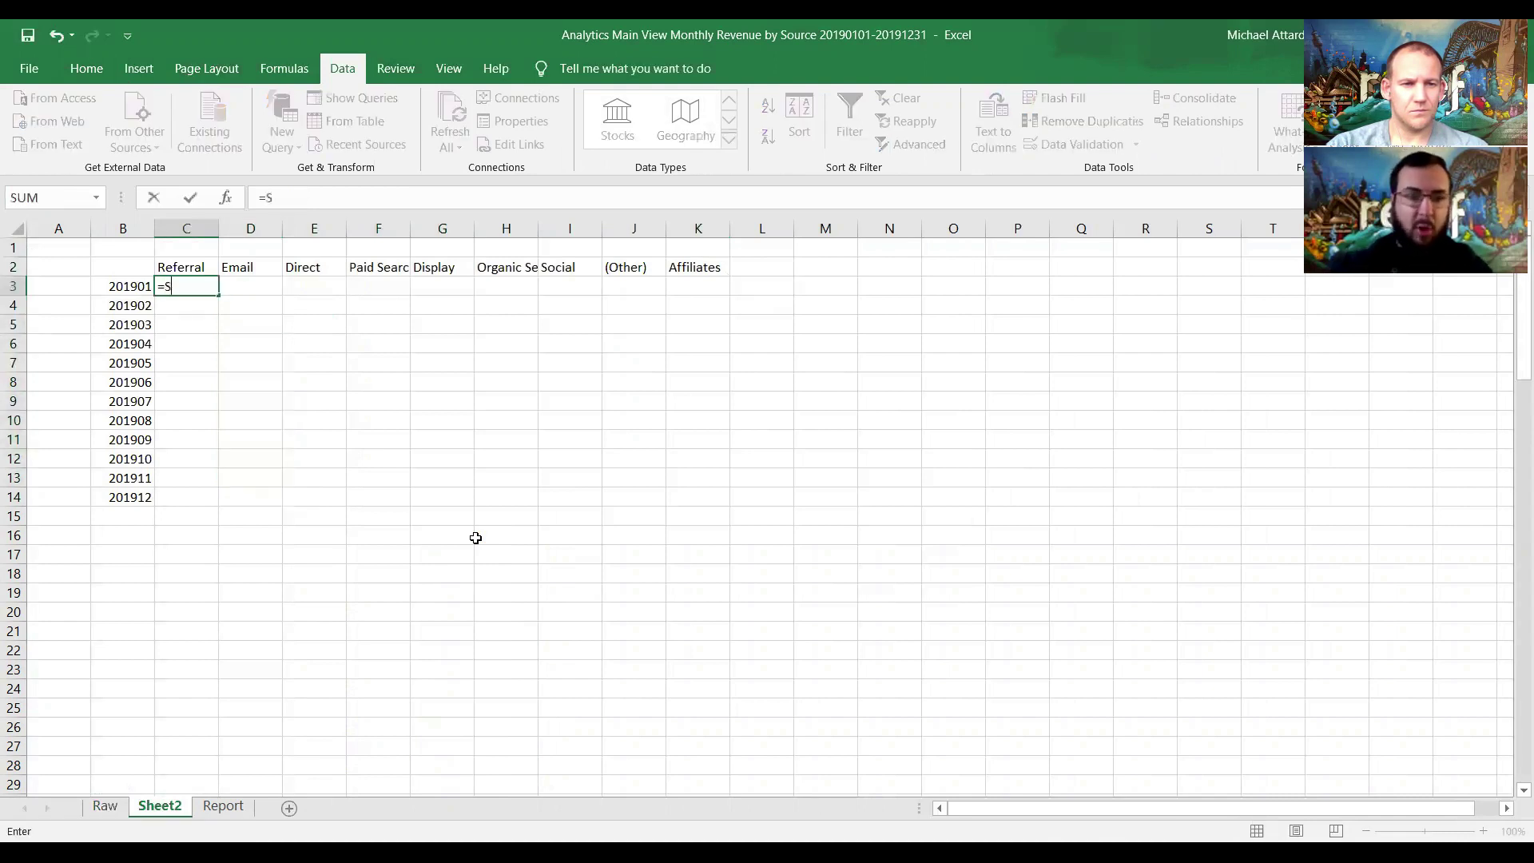
type("UMIFS(")
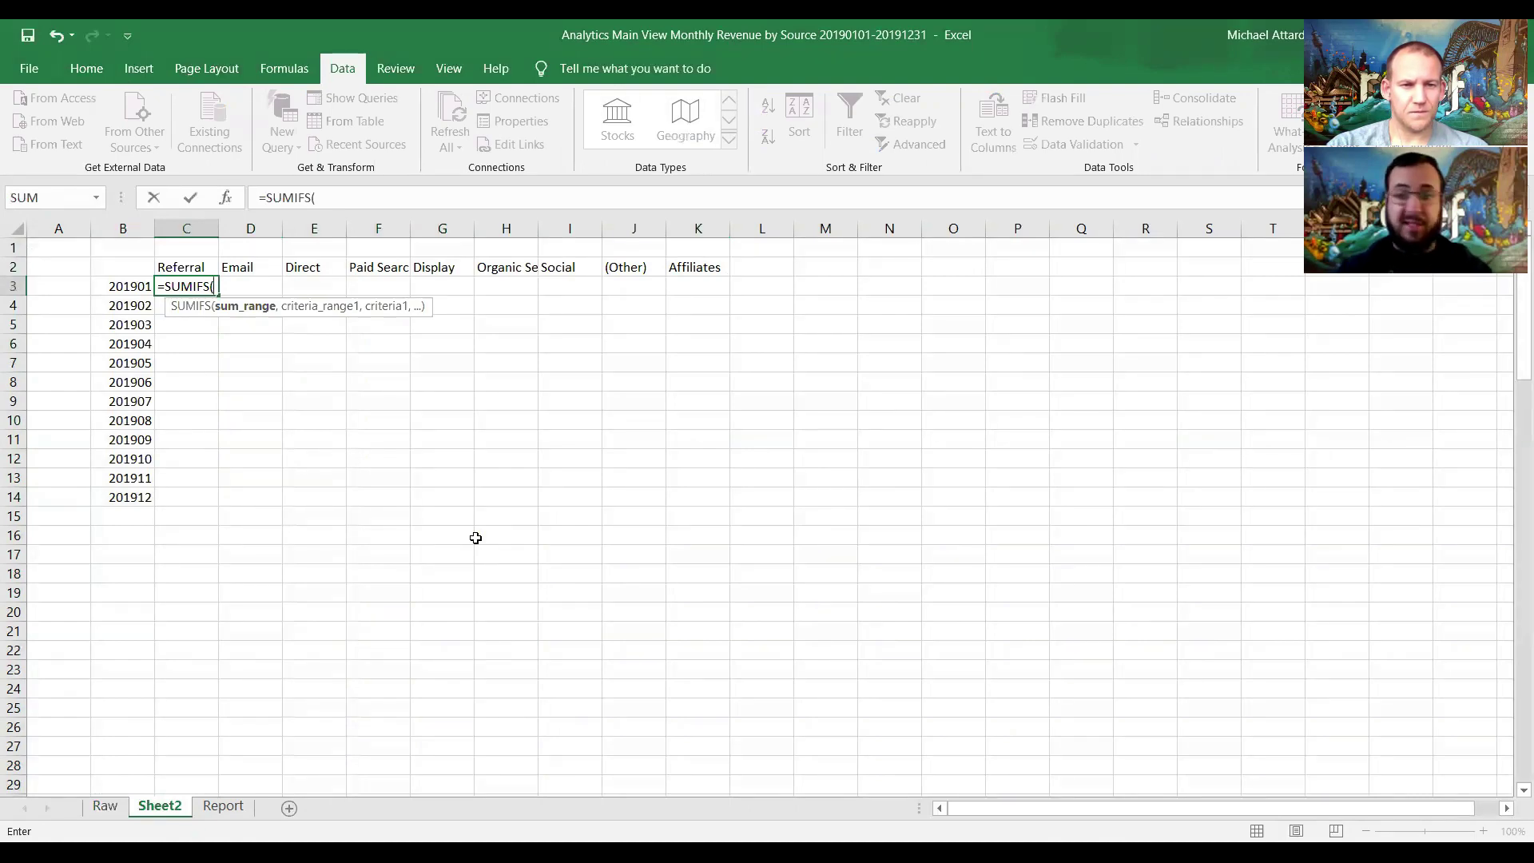
left_click(107, 808)
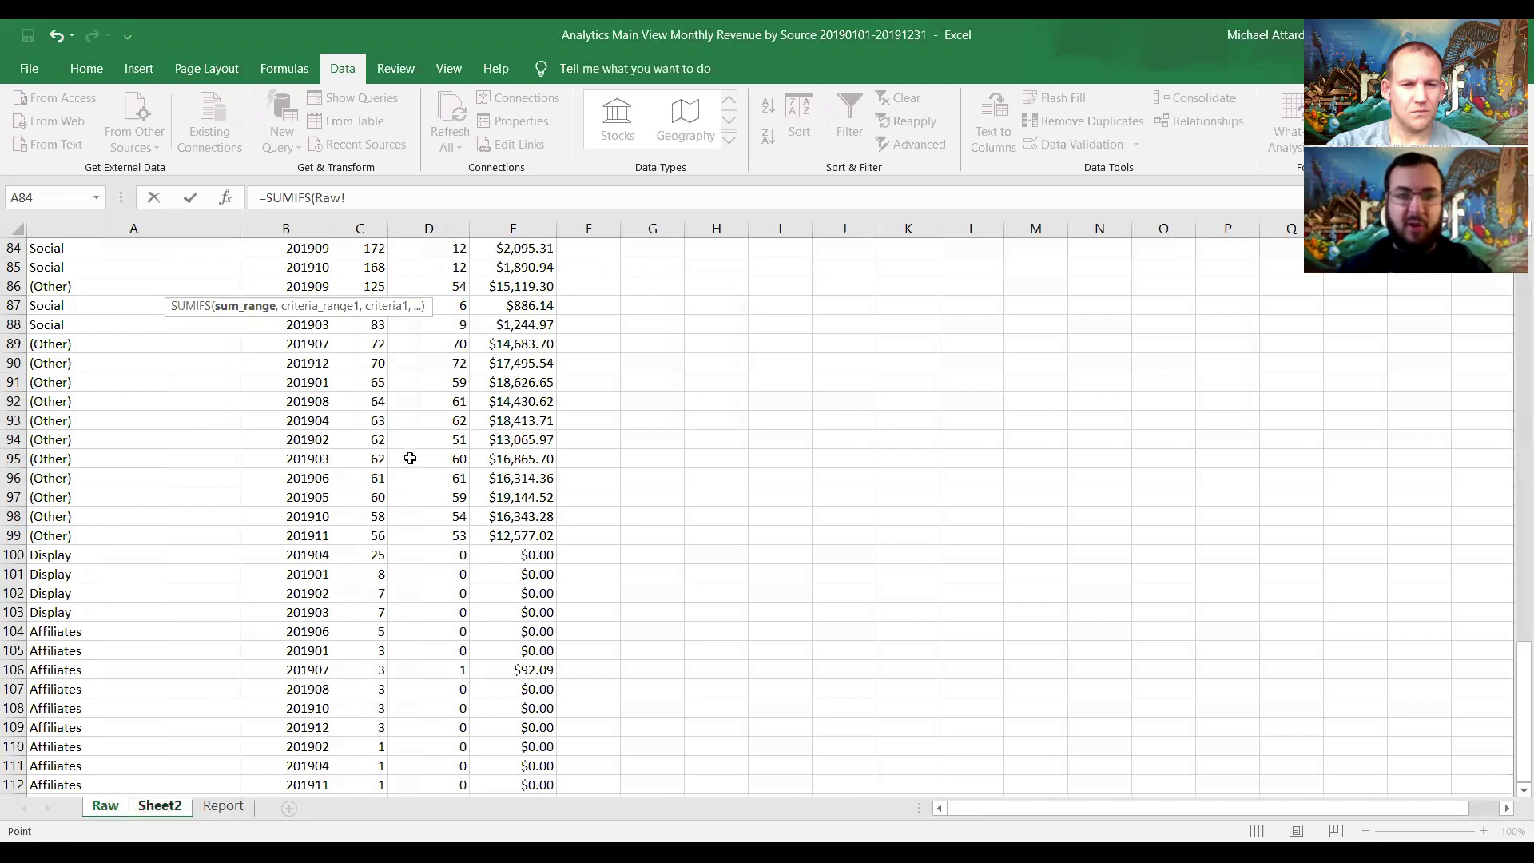
left_click(513, 228)
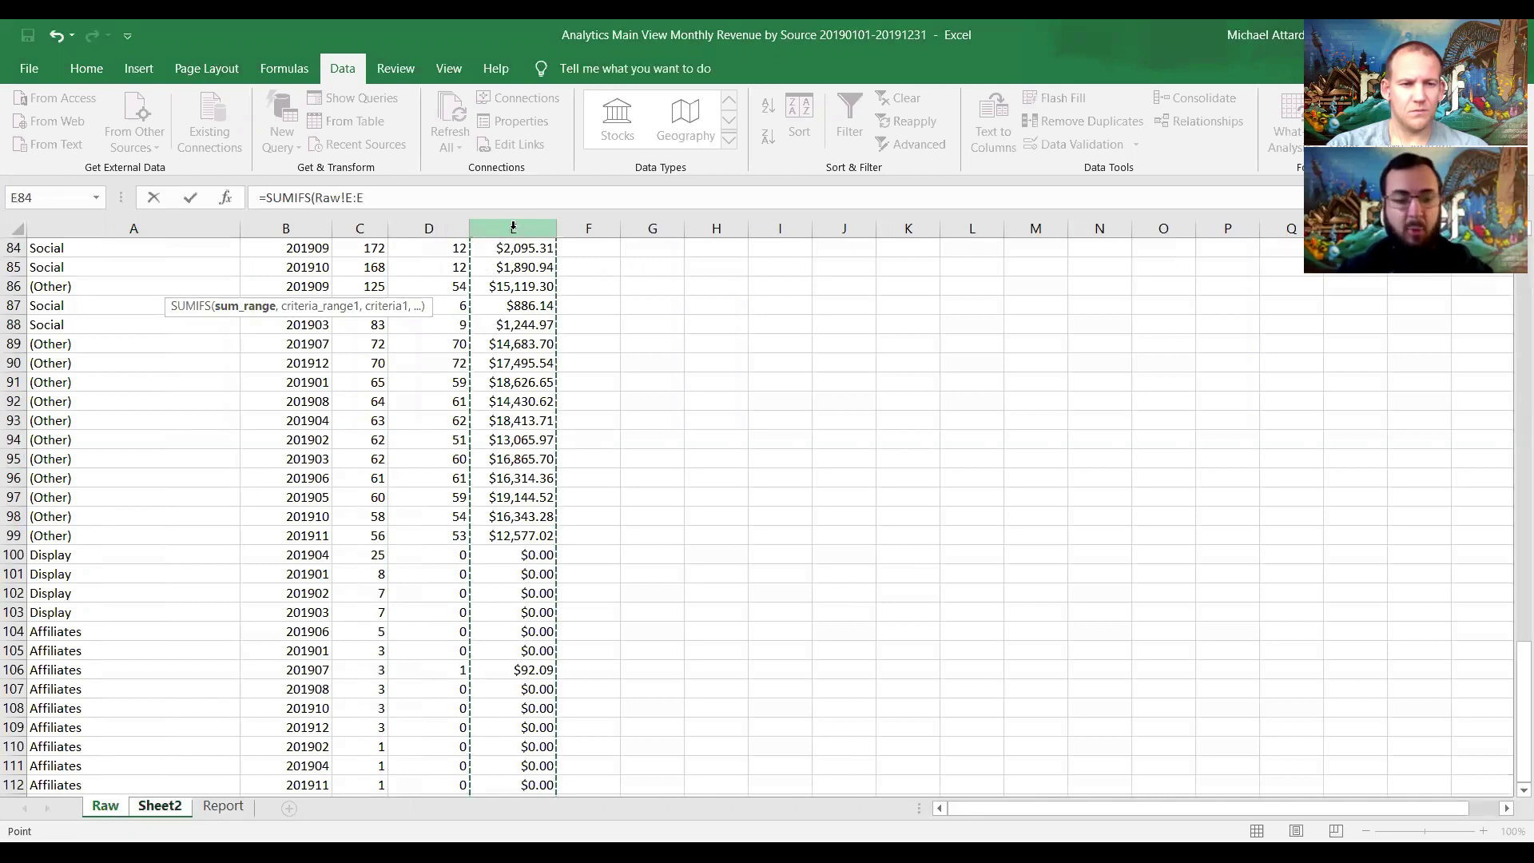
key("F4")
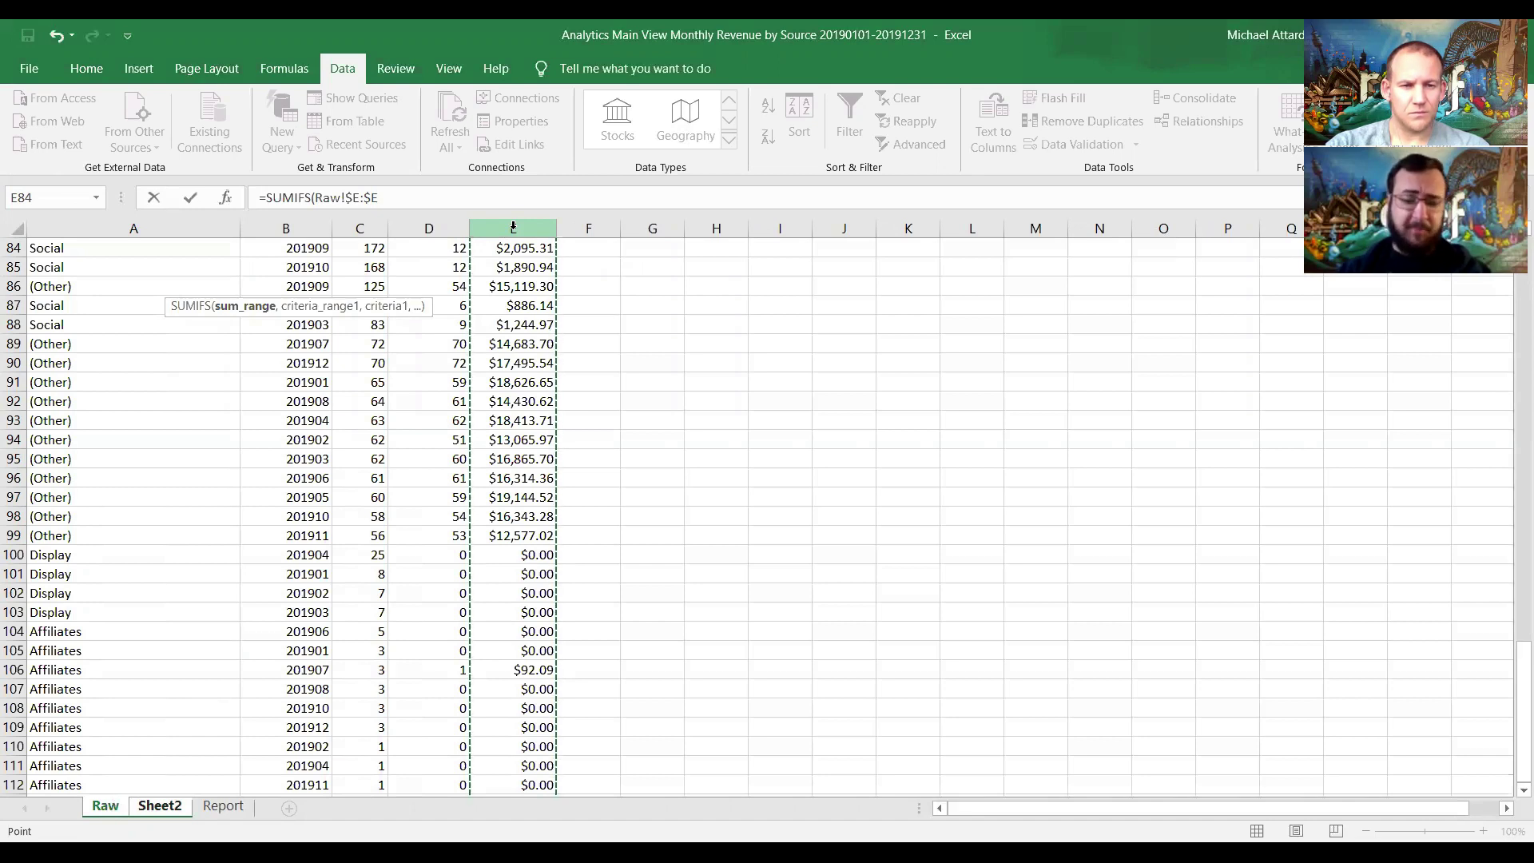
type(",")
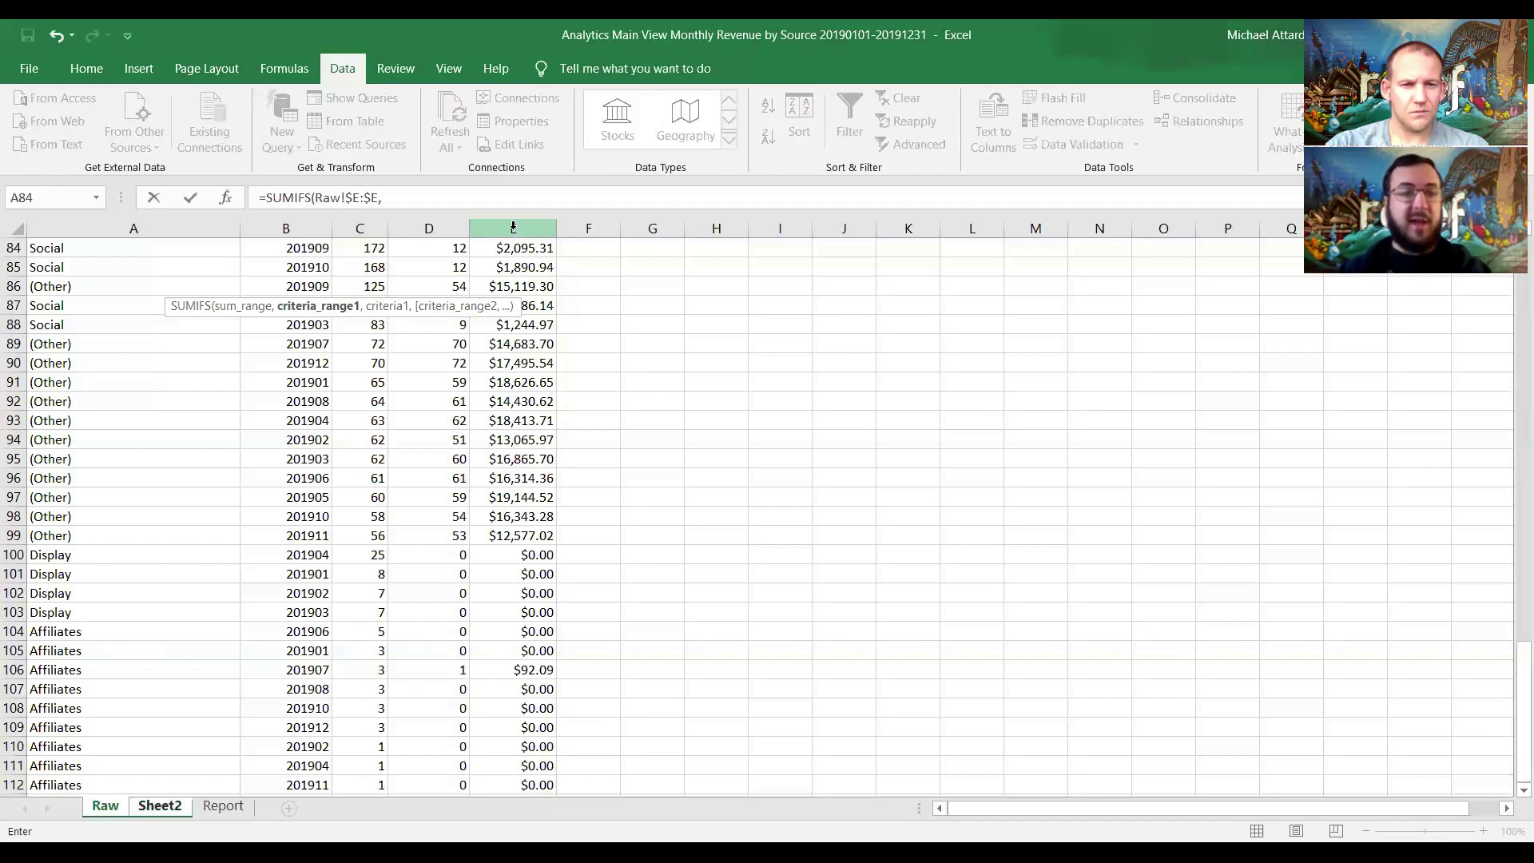
Step: Add Raw!$B:$B as the first criteria range and the month cell $B3, without a sheet prefix, as its criterion
left_click(307, 219)
key("F4")
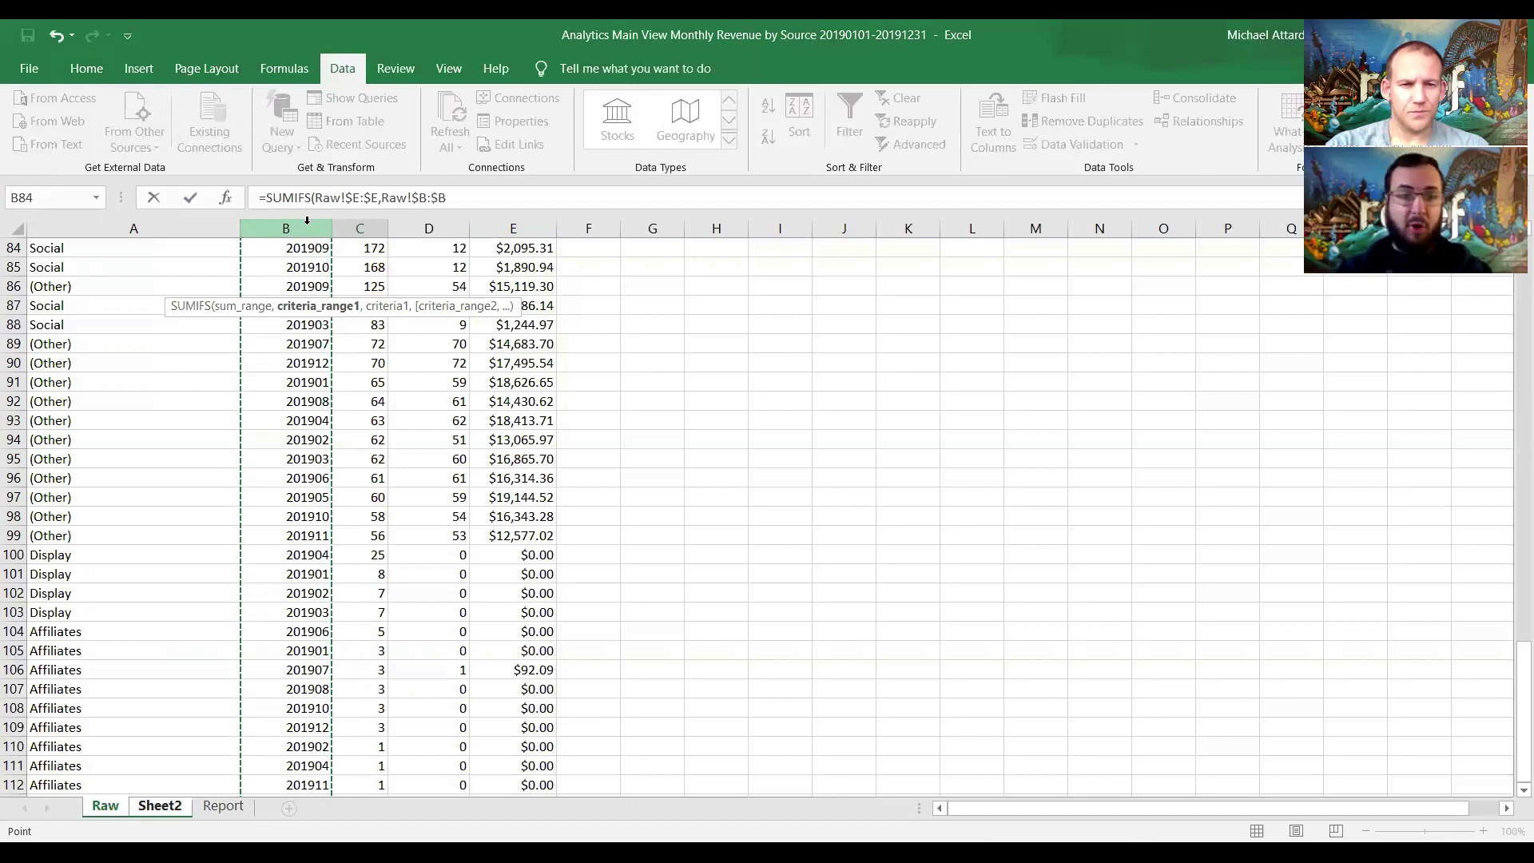
type(",")
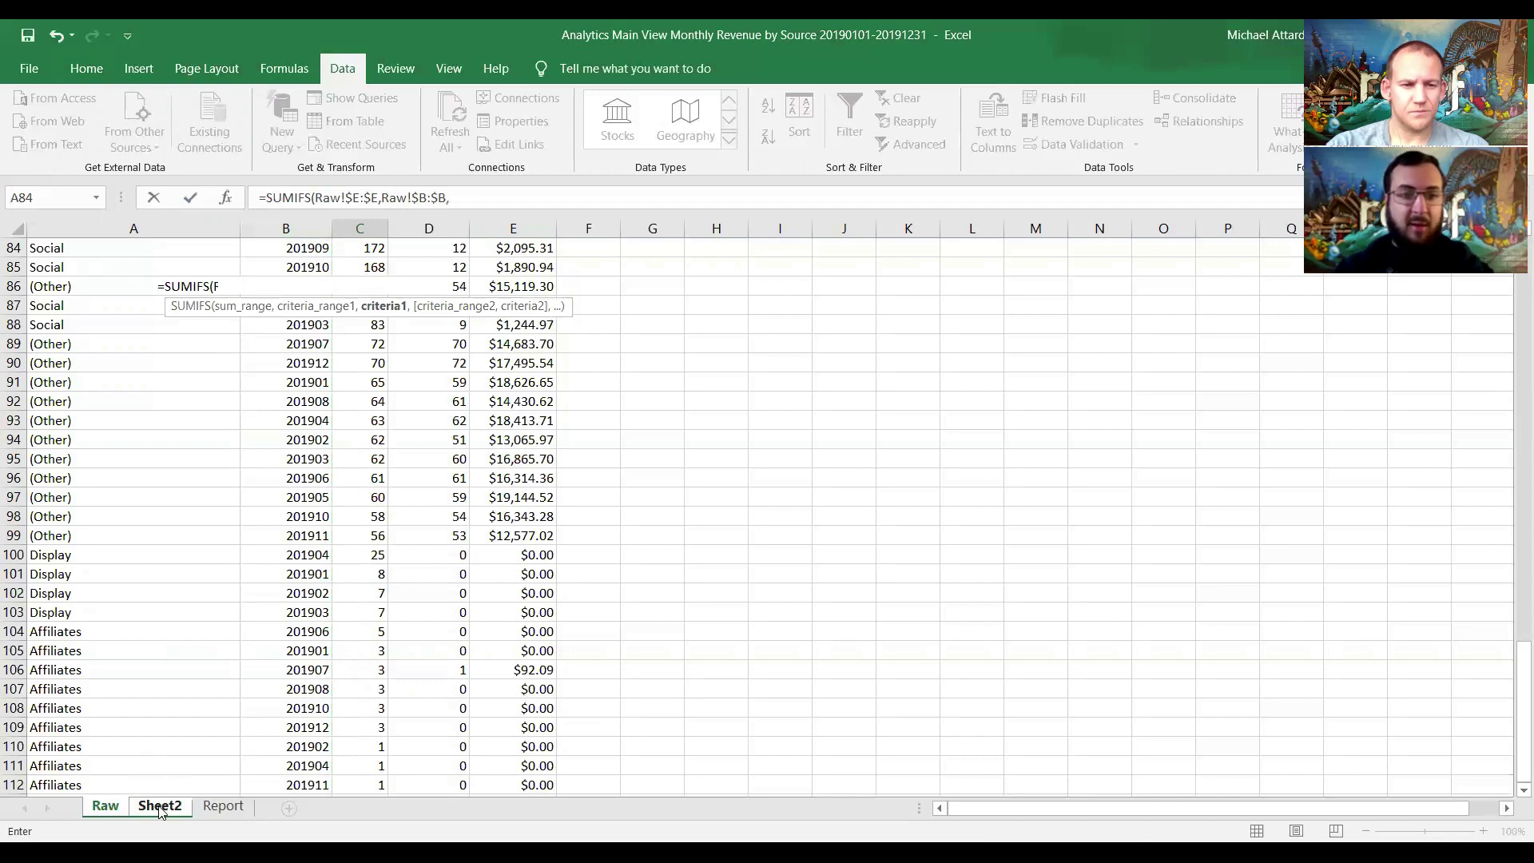
left_click(160, 807)
left_click(142, 290)
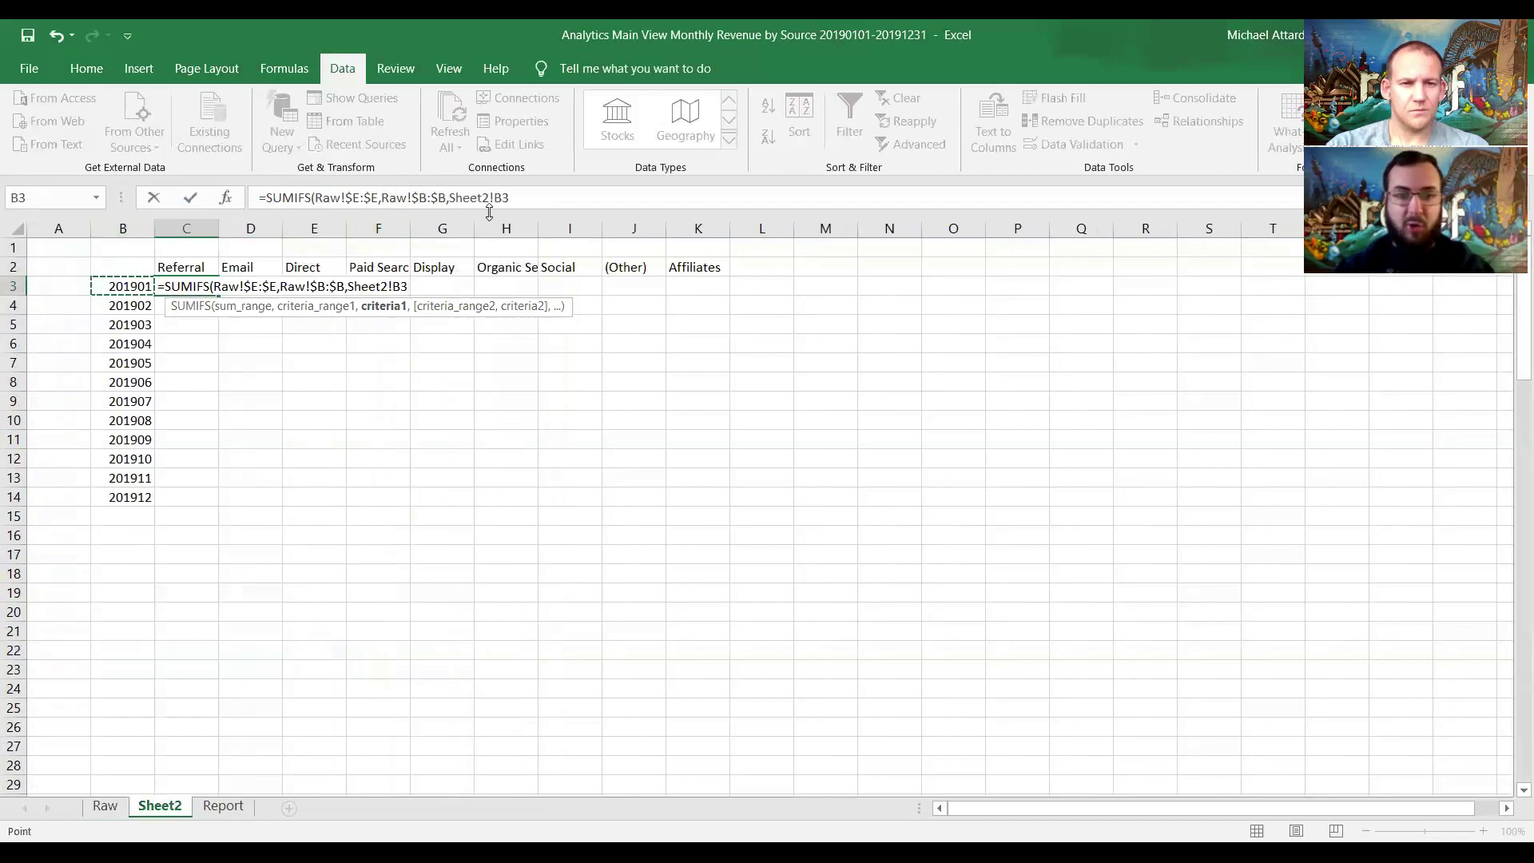
left_click_drag(494, 197, 448, 196)
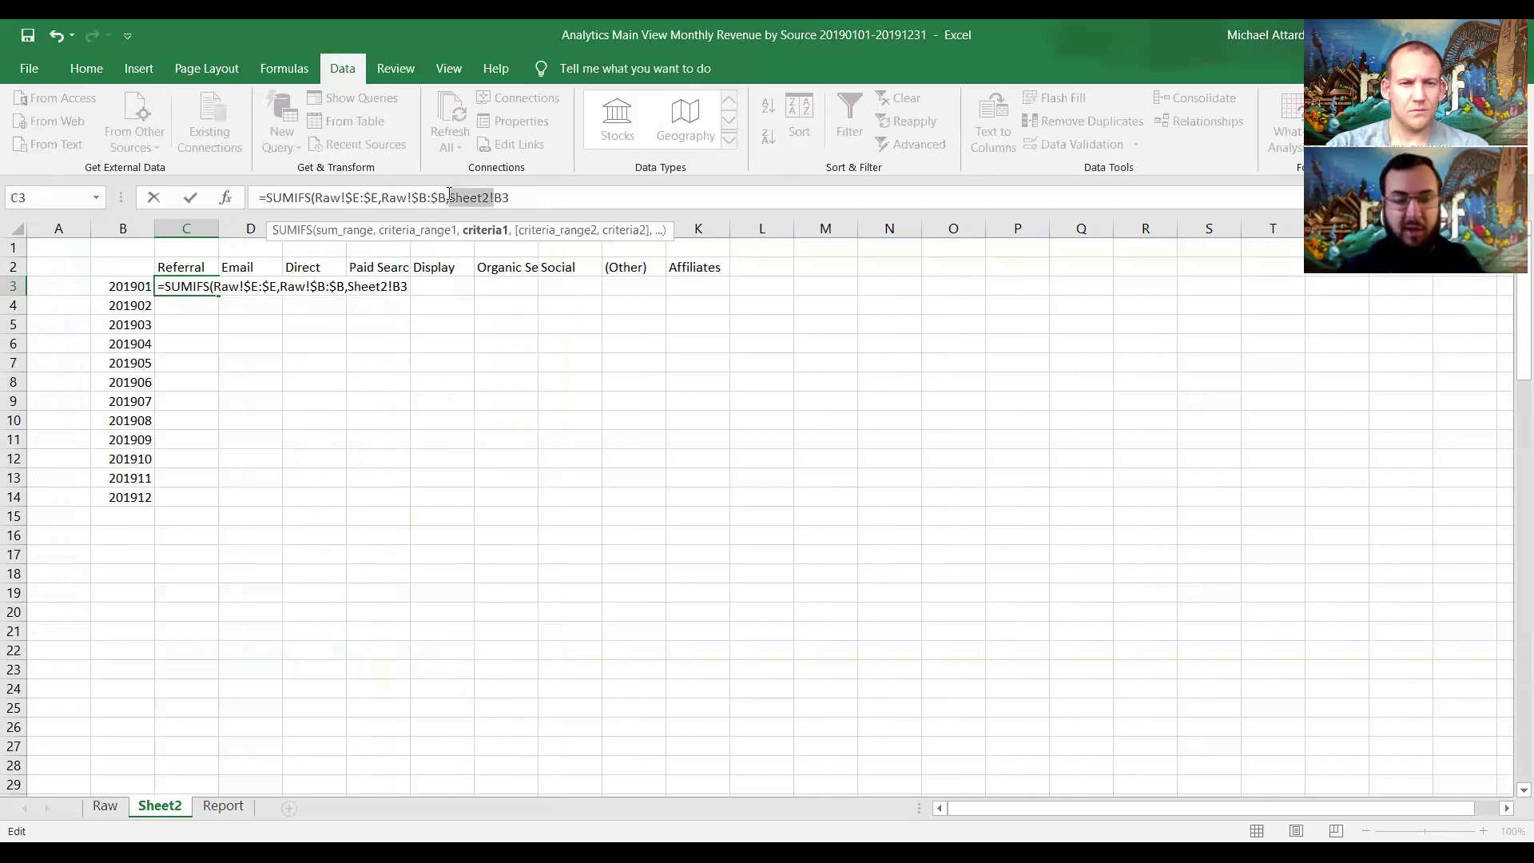
key("BackSpace")
type("$")
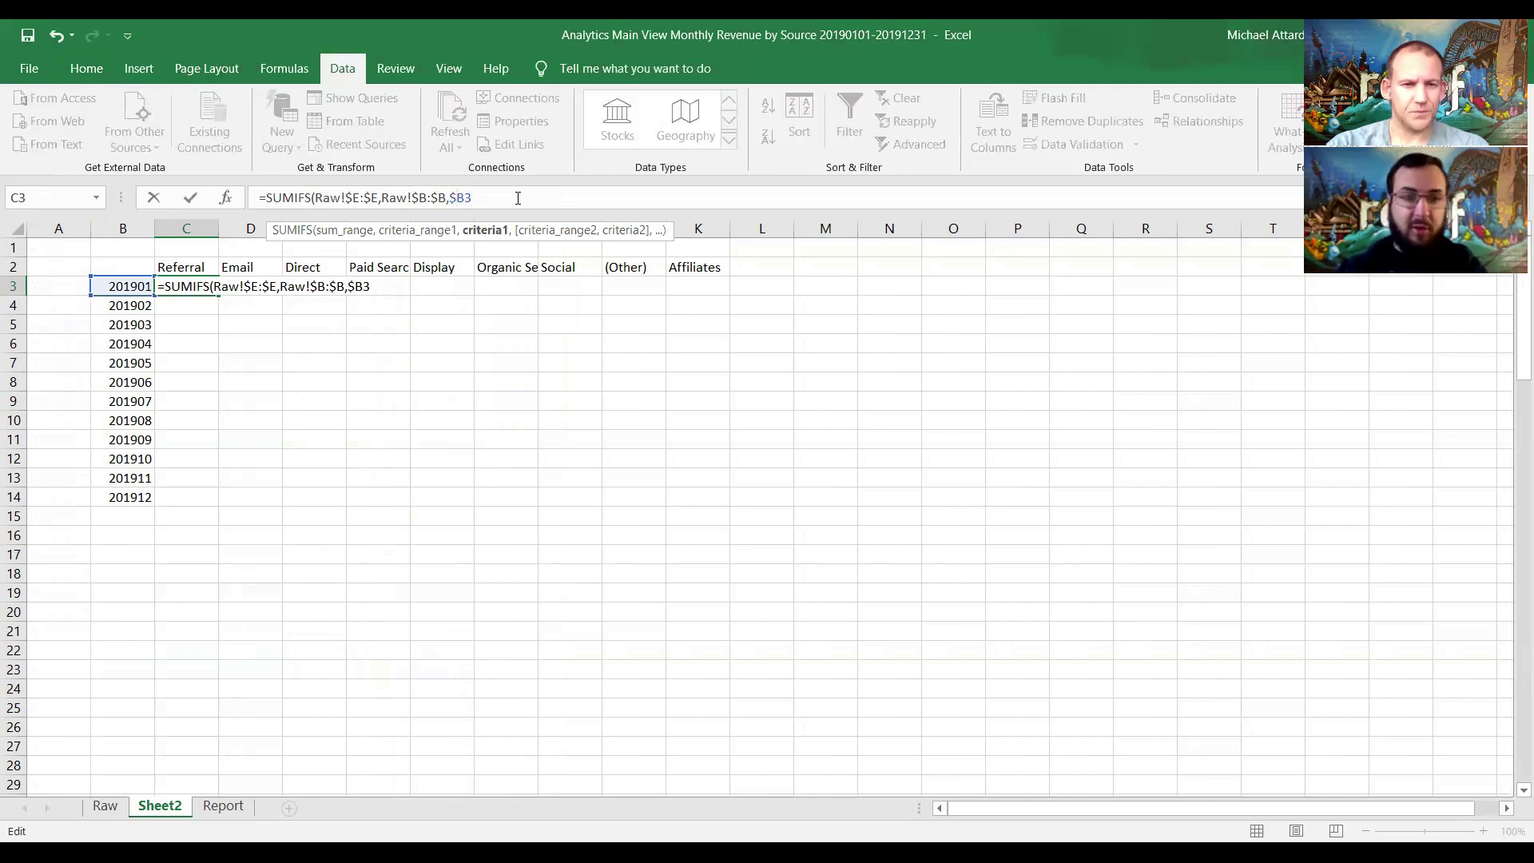
type(",")
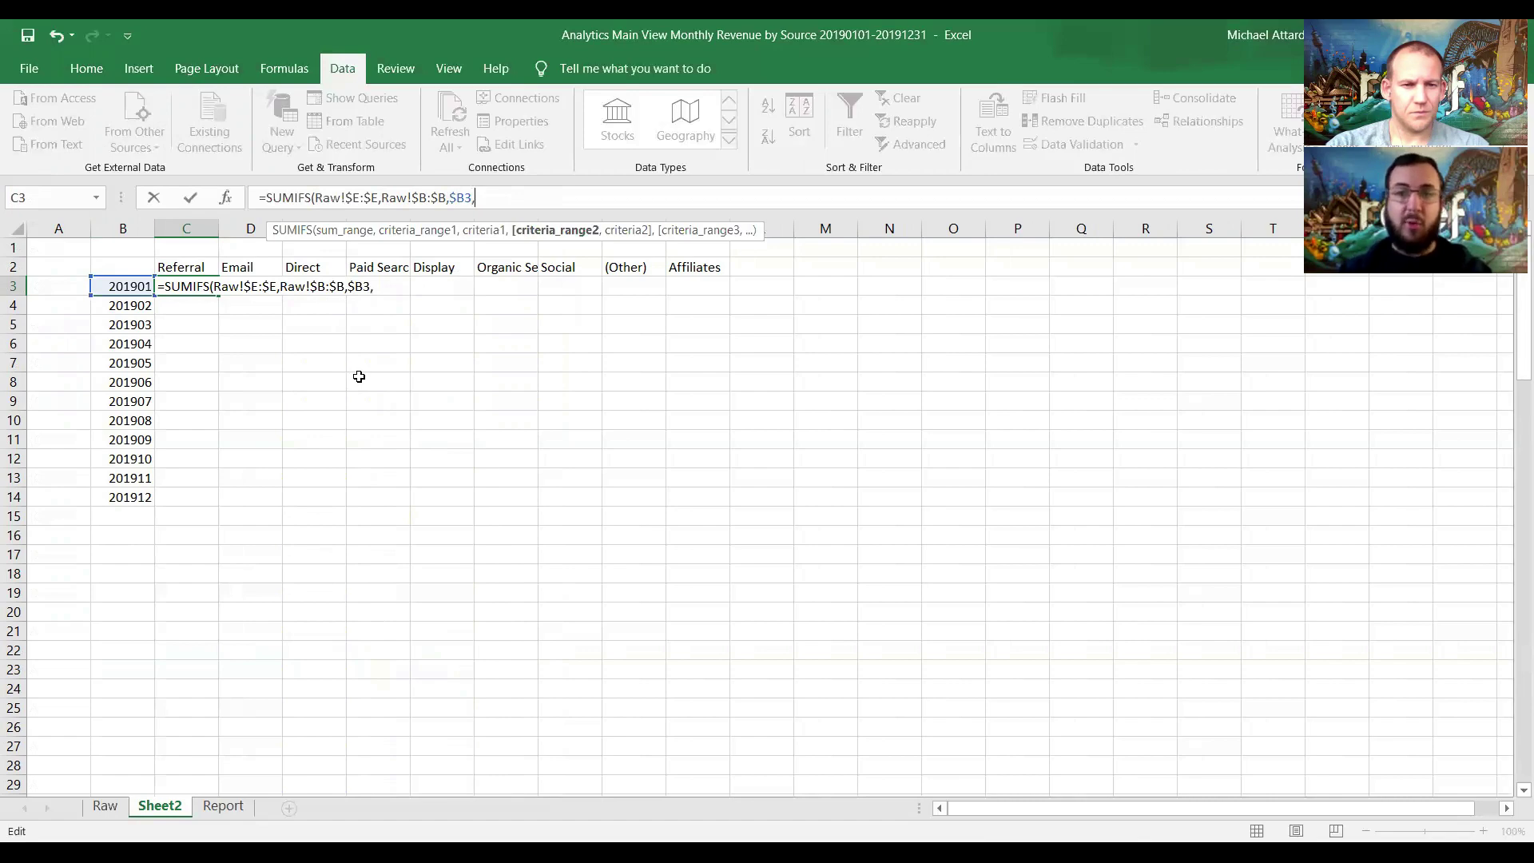
Step: Add the channel column Raw!$A:$A as the absolute second criteria range of the SUMIFS formula
left_click(117, 808)
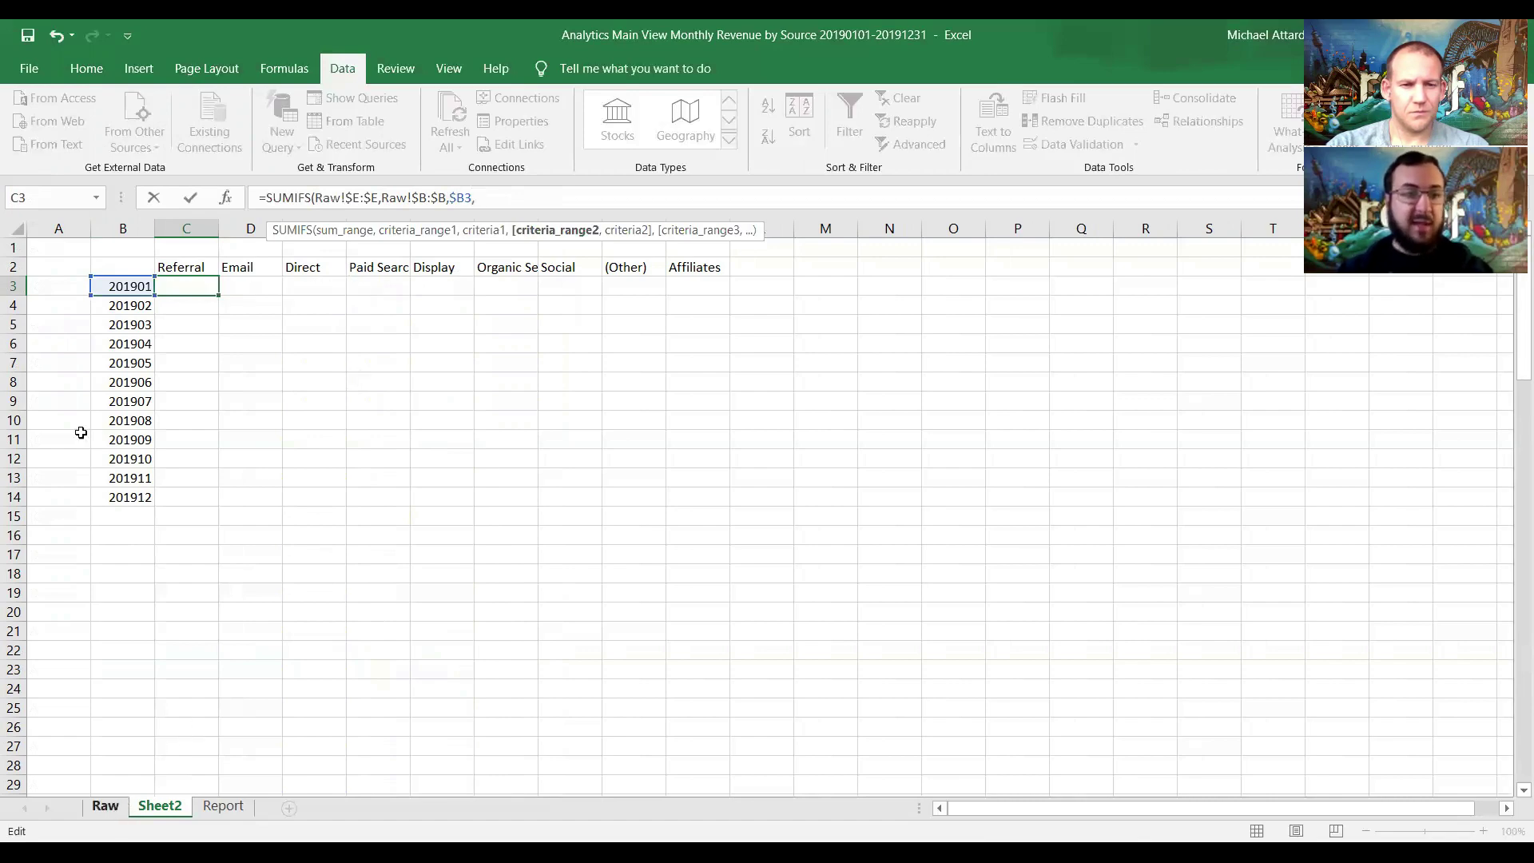
left_click(115, 223)
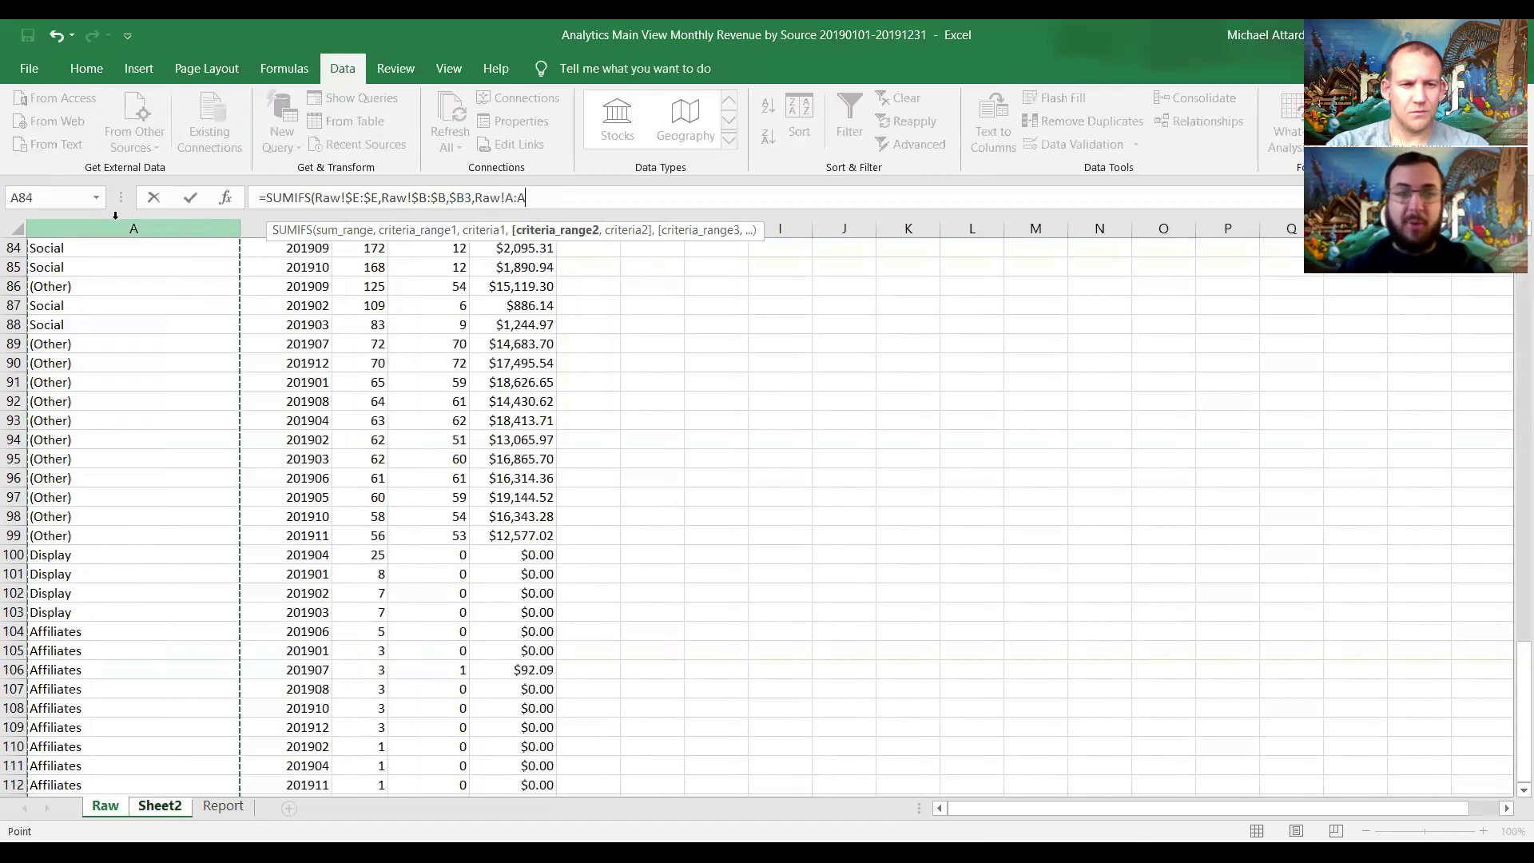
key("F4")
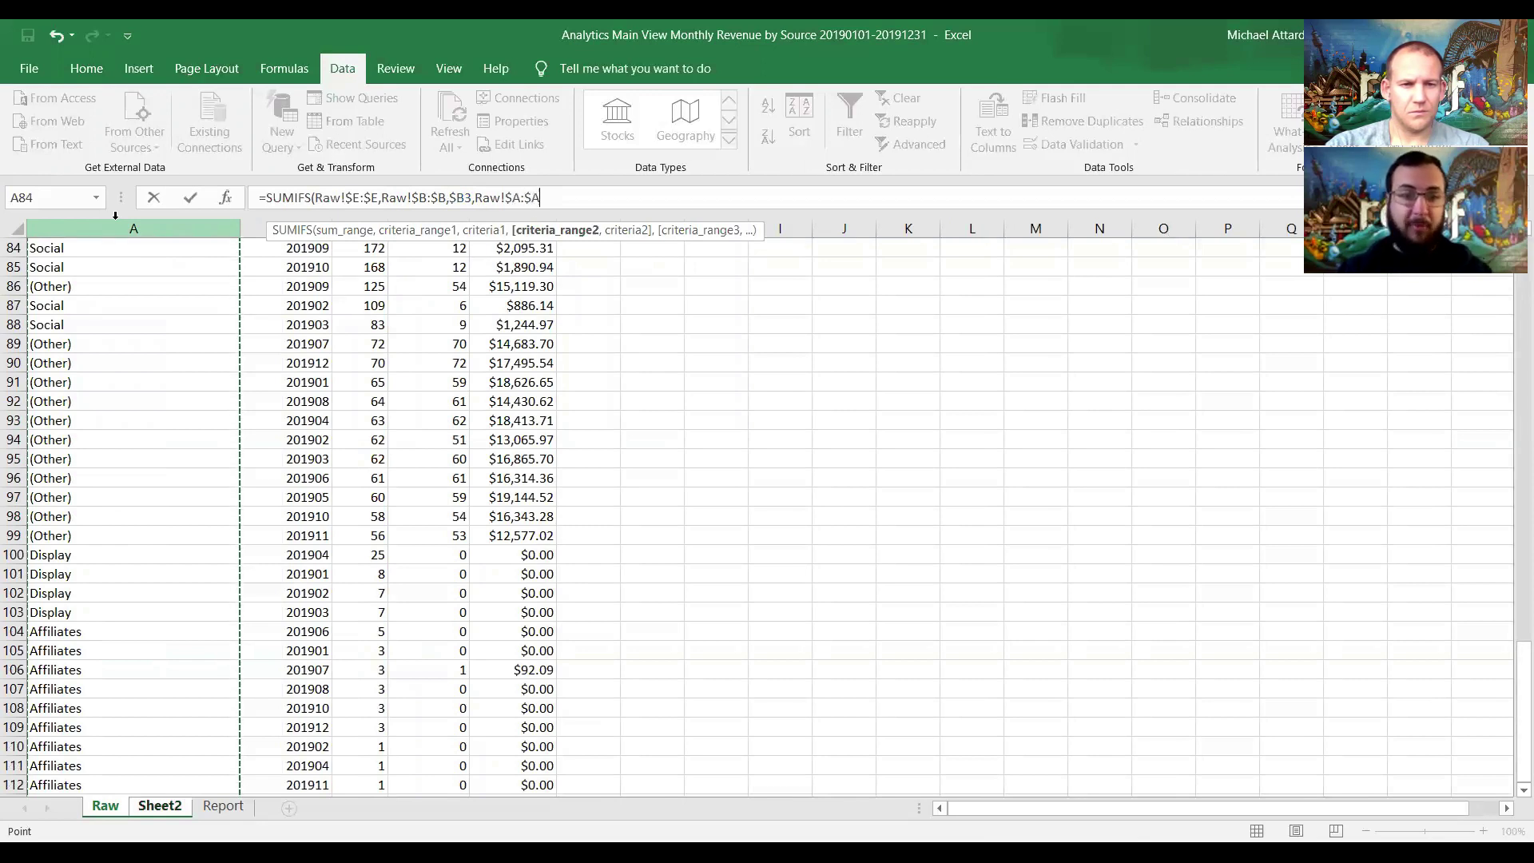
type(",")
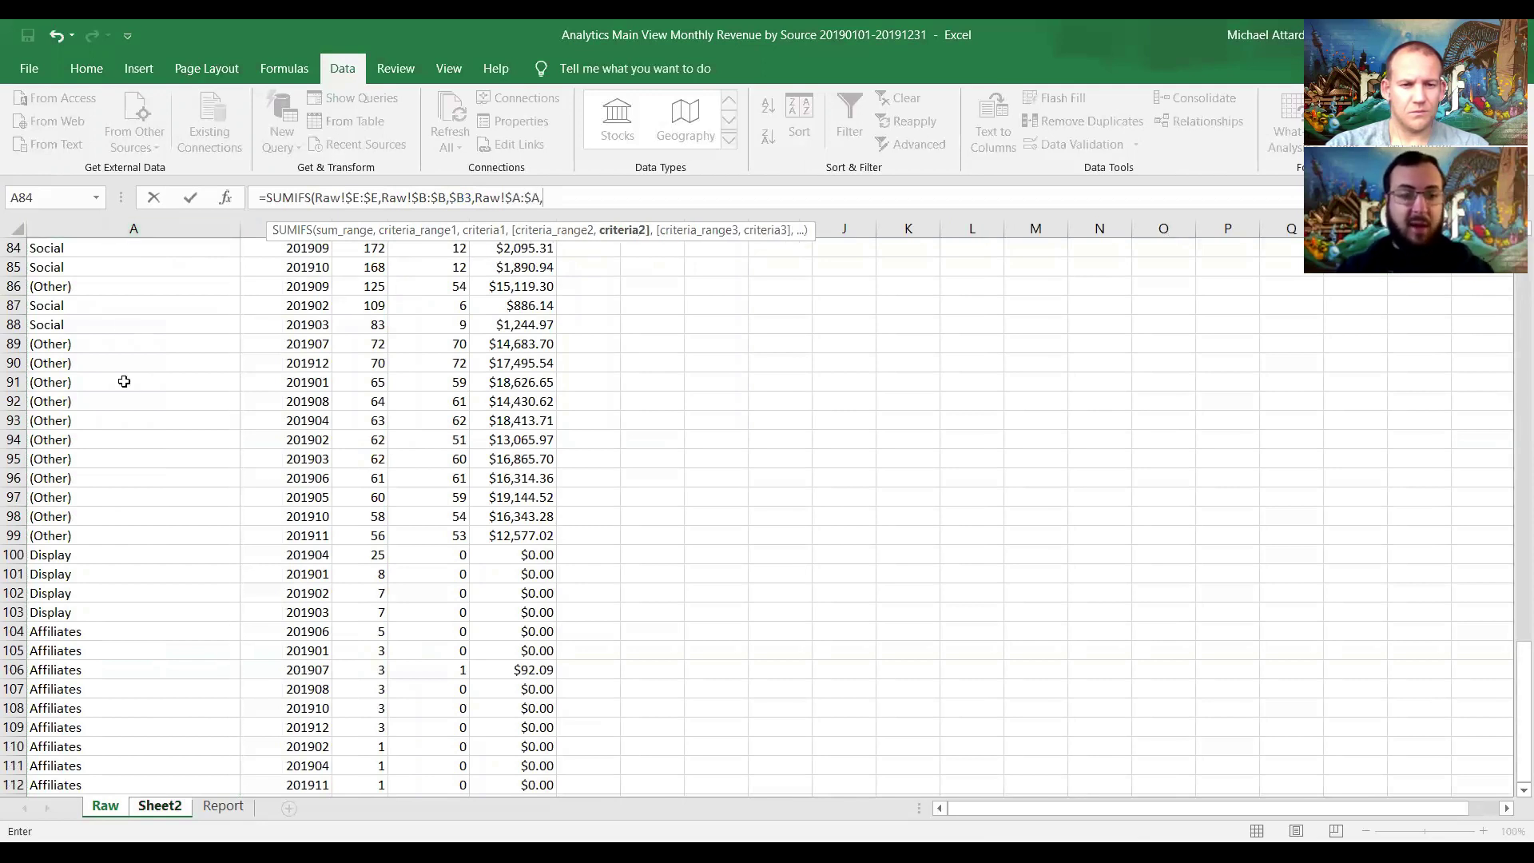
Step: Use the channel header C$2, without a sheet prefix, as the second criterion and complete the SUMIFS formula in C3
left_click(154, 808)
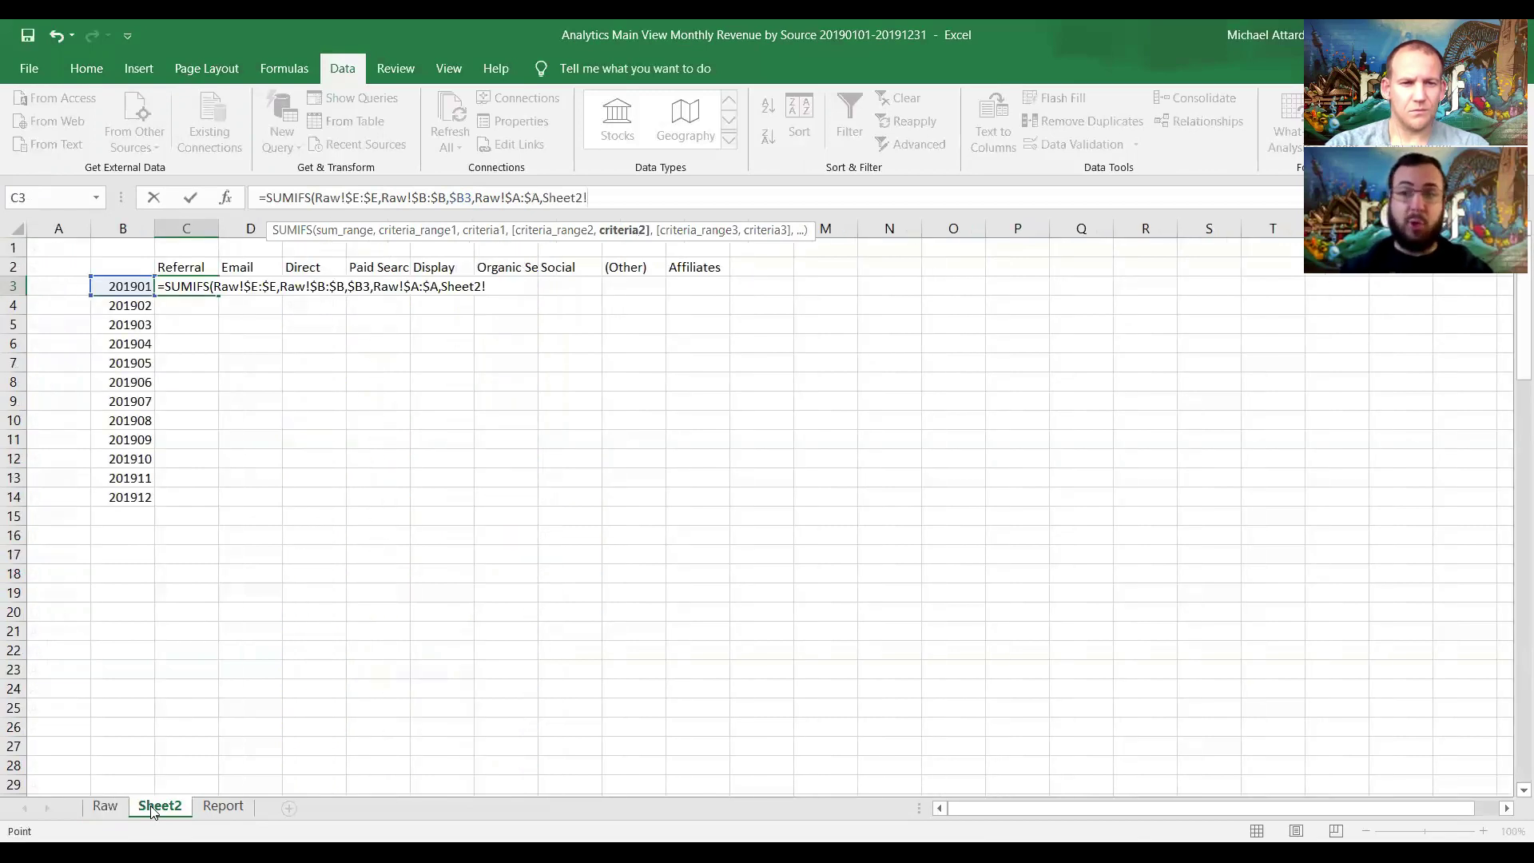
left_click(178, 266)
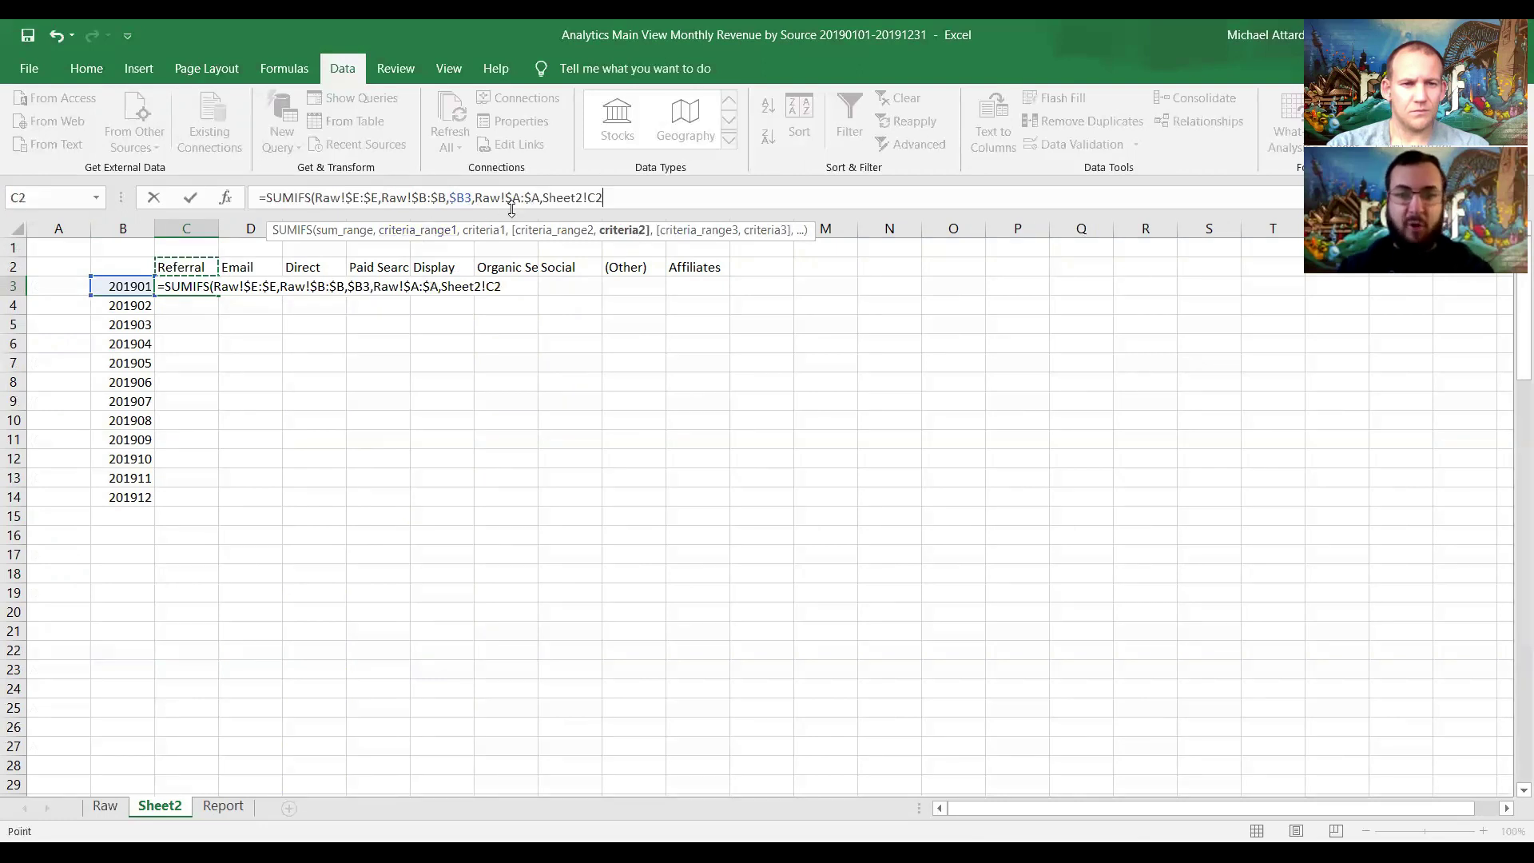
left_click_drag(589, 197, 541, 197)
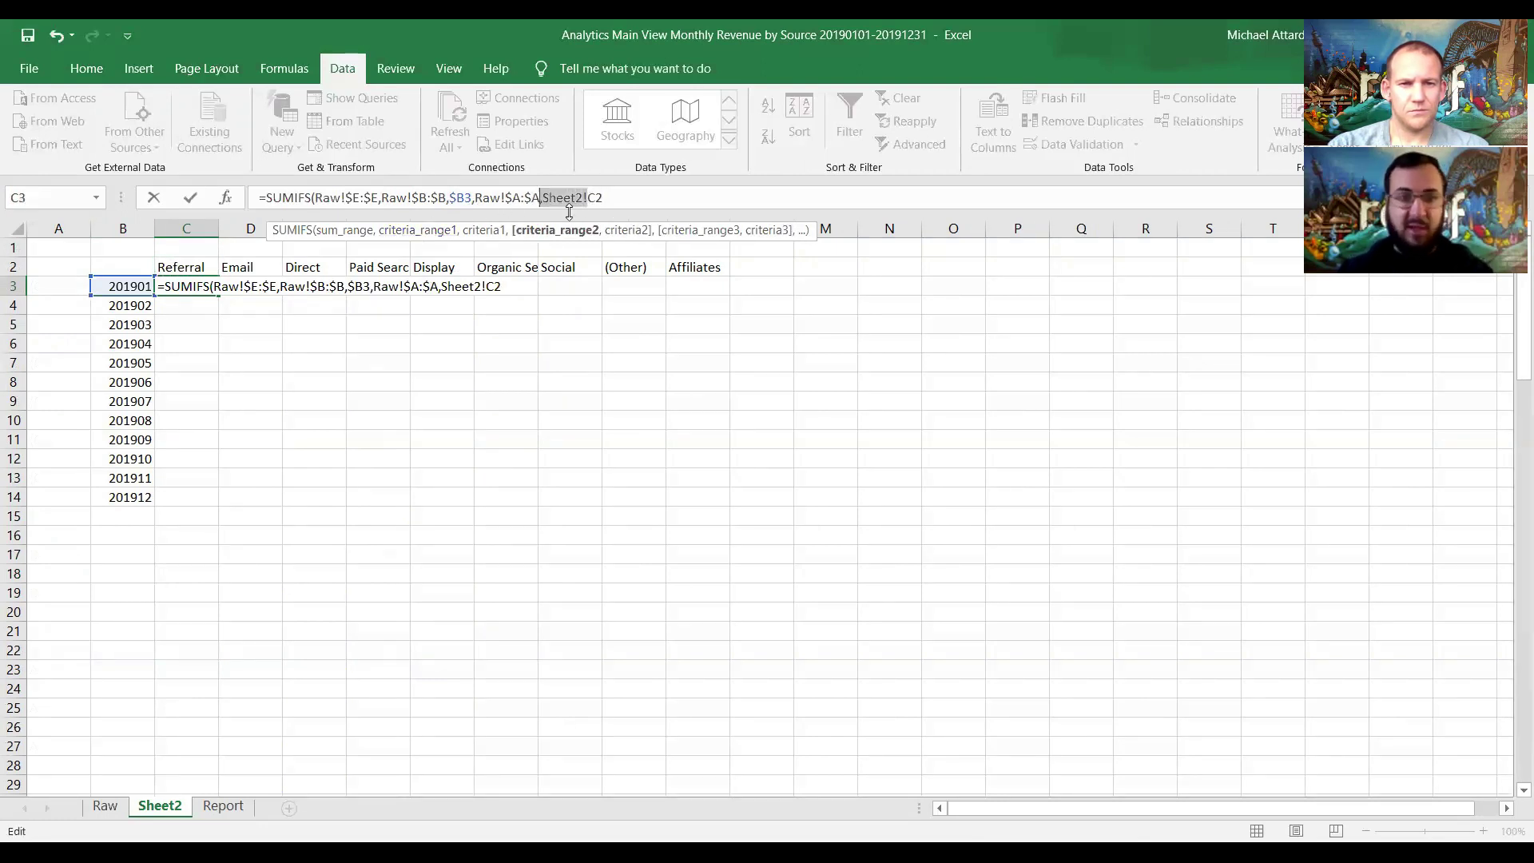
key("Delete")
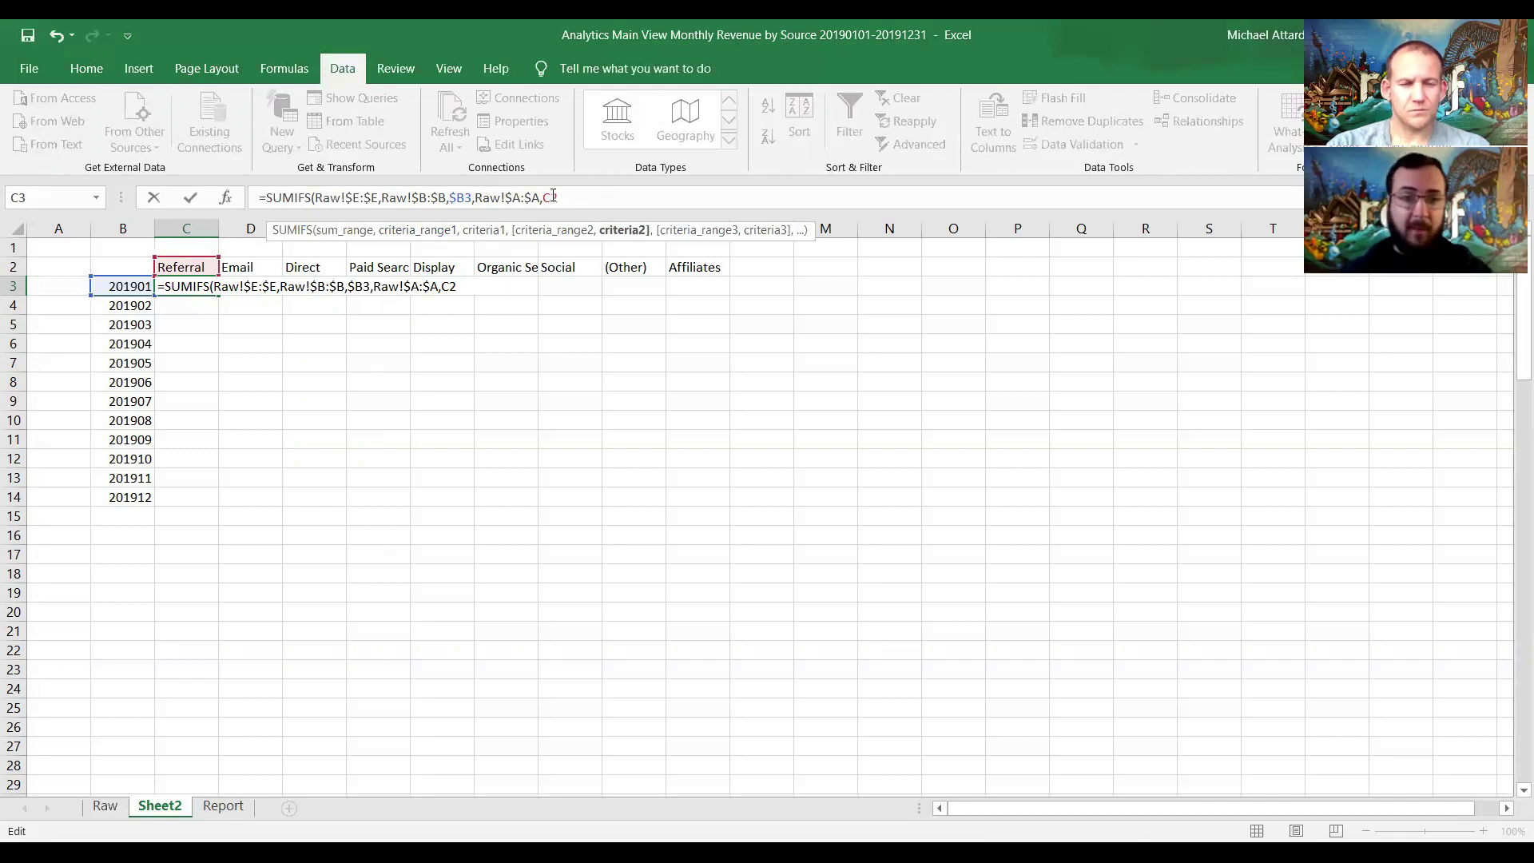
type("$")
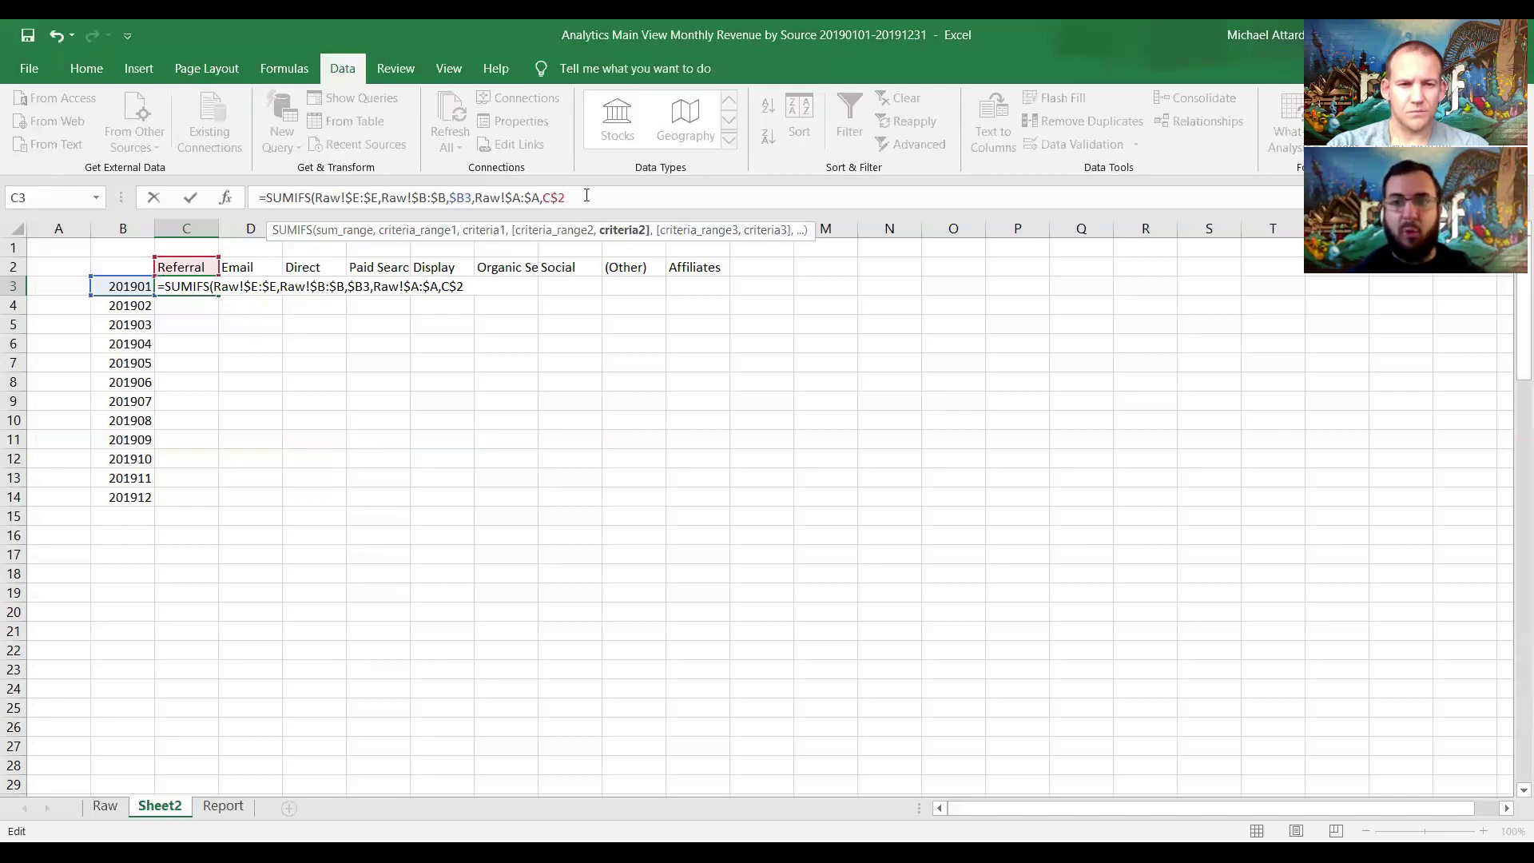
type(")")
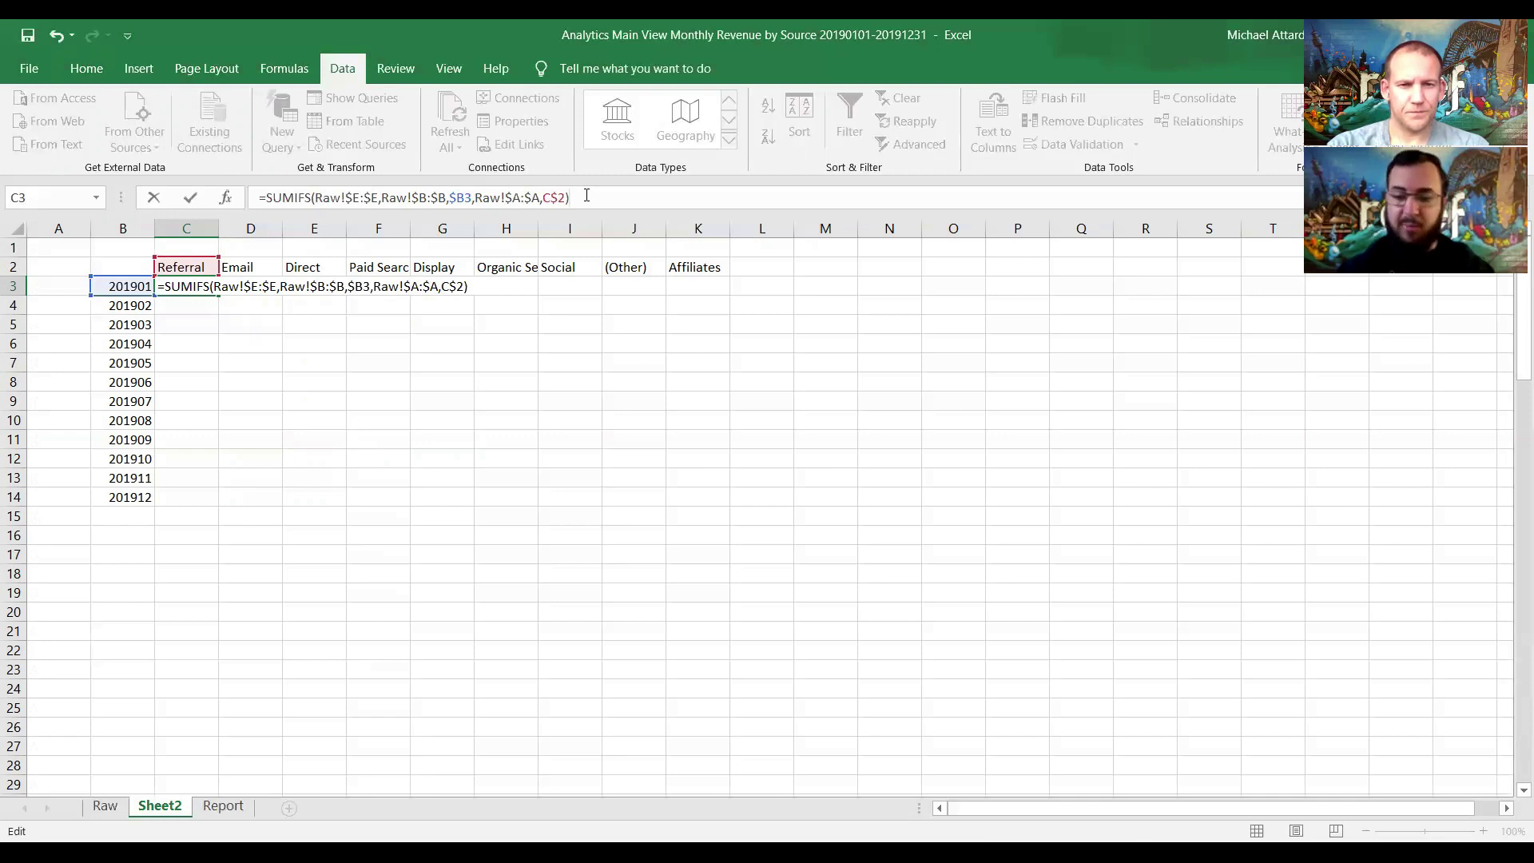
key("Return")
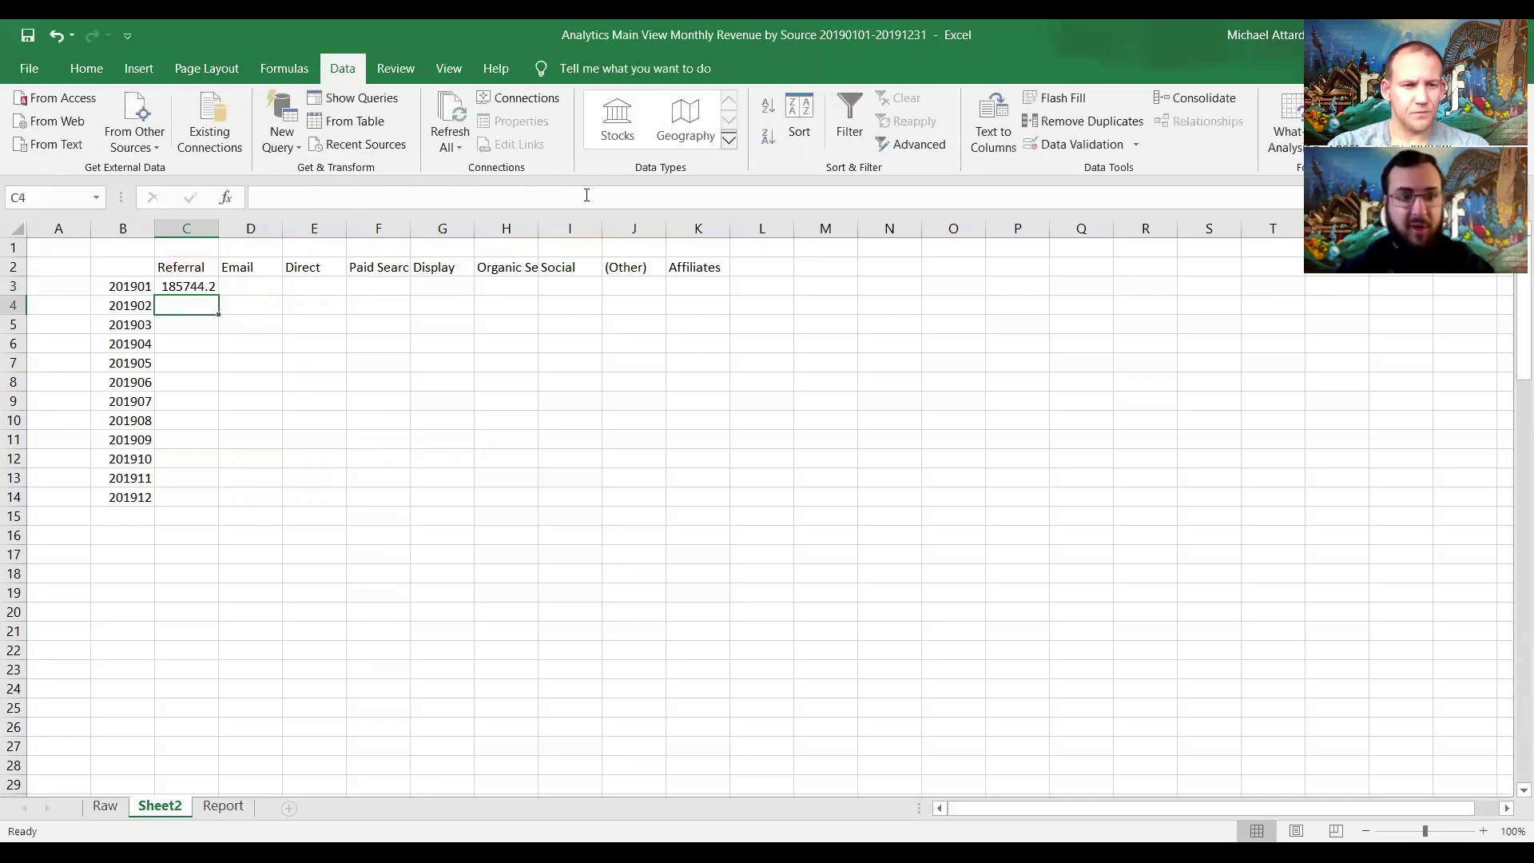
Step: Copy the SUMIFS formula from C3 down the Referral column through C14
key("Up")
key("ctrl+c")
key("Left")
key("ctrl+Down")
key("Right")
key("ctrl+shift+Up")
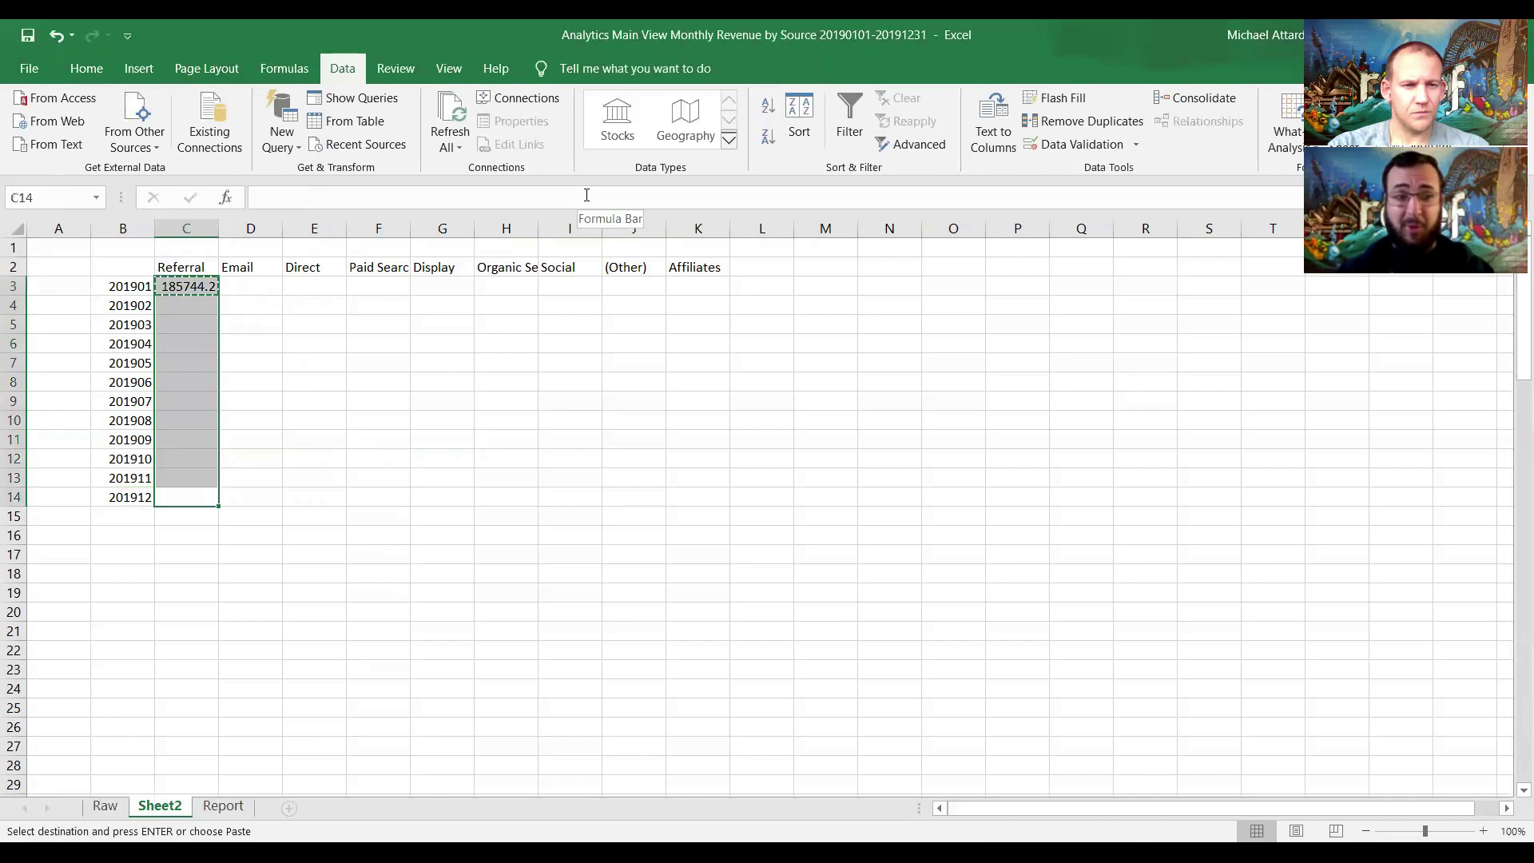
key("ctrl+v")
Step: Extend the copied SUMIFS formulas across all remaining channel columns, filling the table through K14
key("shift+Right")
key("shift+Right")
key("shift+Right")
key("shift+Right")
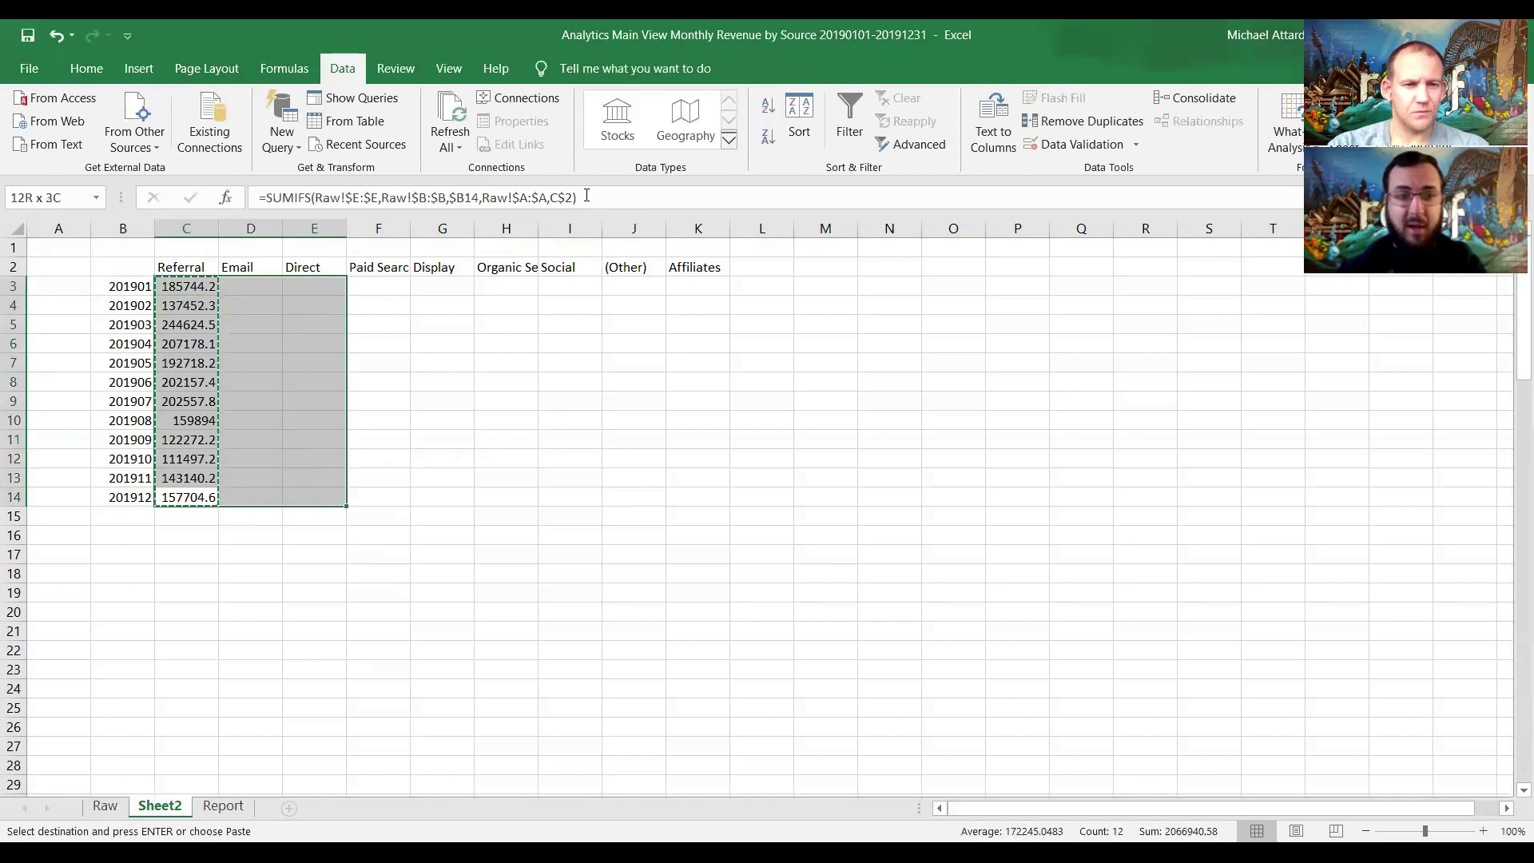
key("shift+Right")
key("shift+Right")
key("shift+Right")
key("shift+Right")
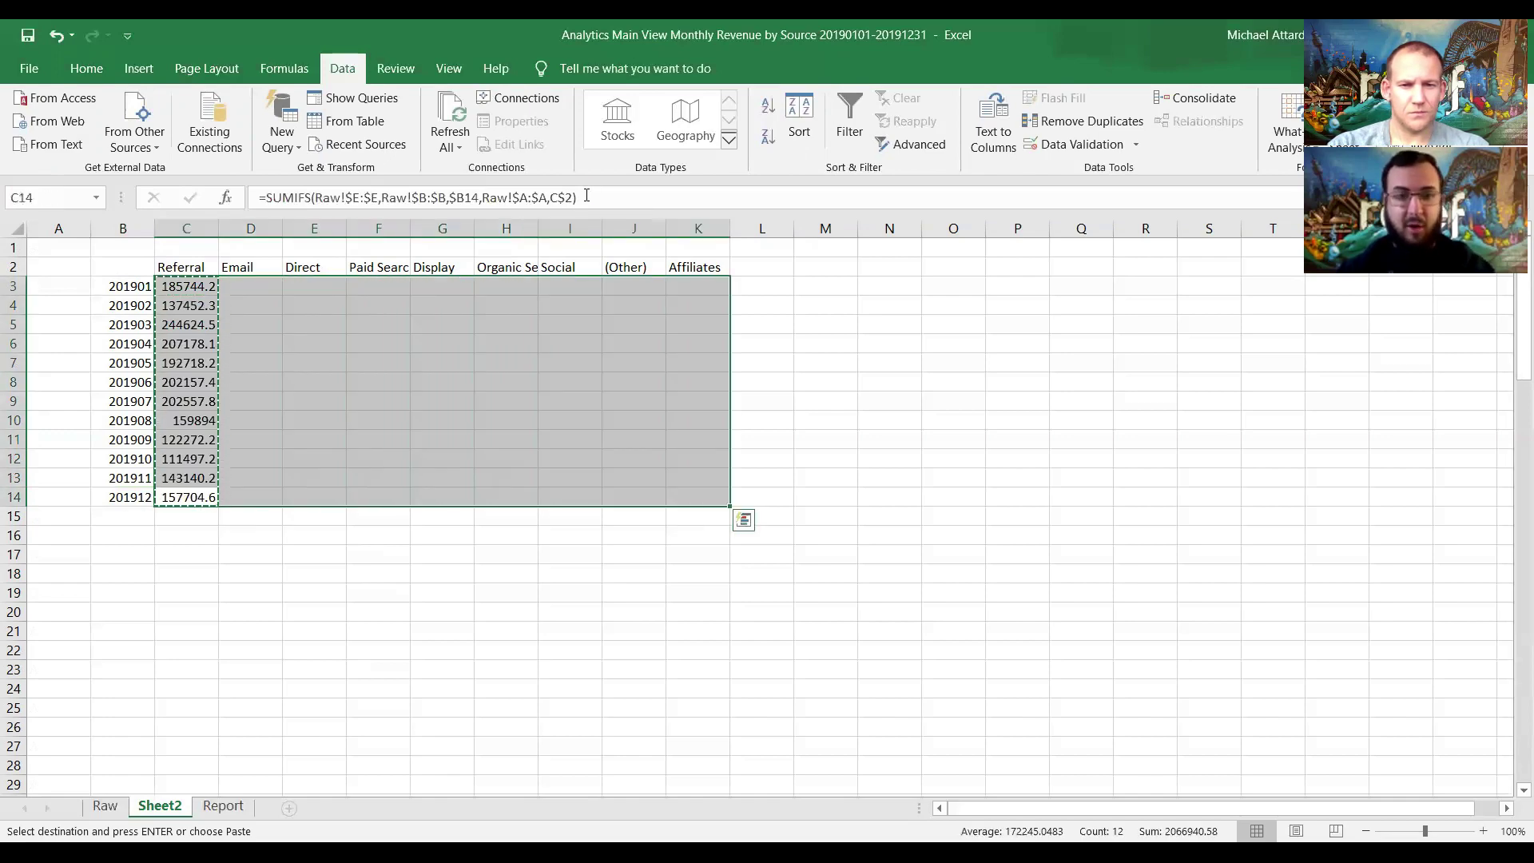
key("ctrl+v")
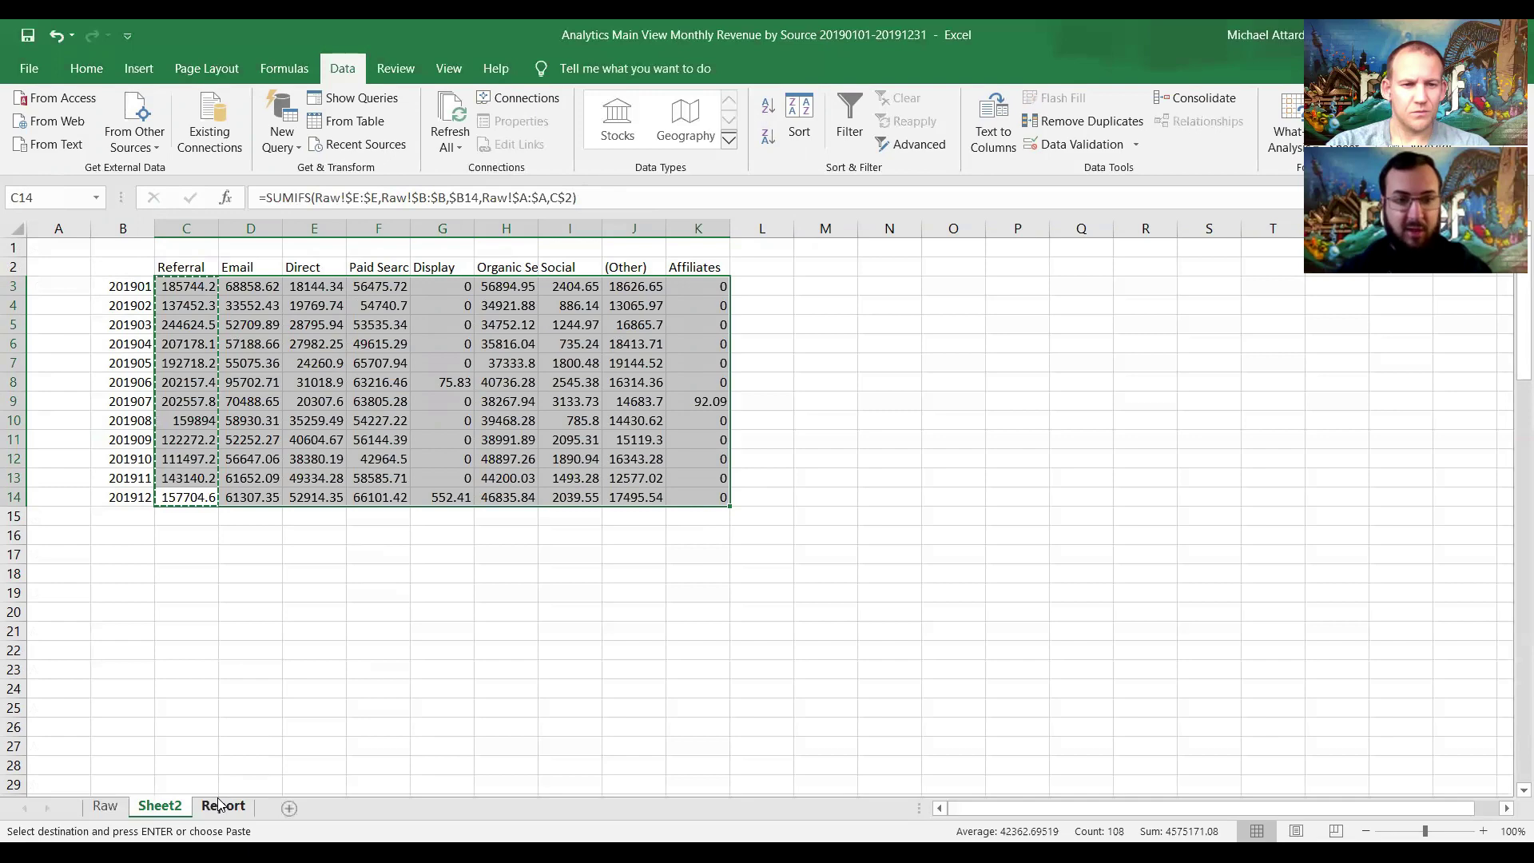
Step: View the revenue table and line chart on the Report sheet, and switch to the Ad report (42) workbook
key("ctrl+Page_Down")
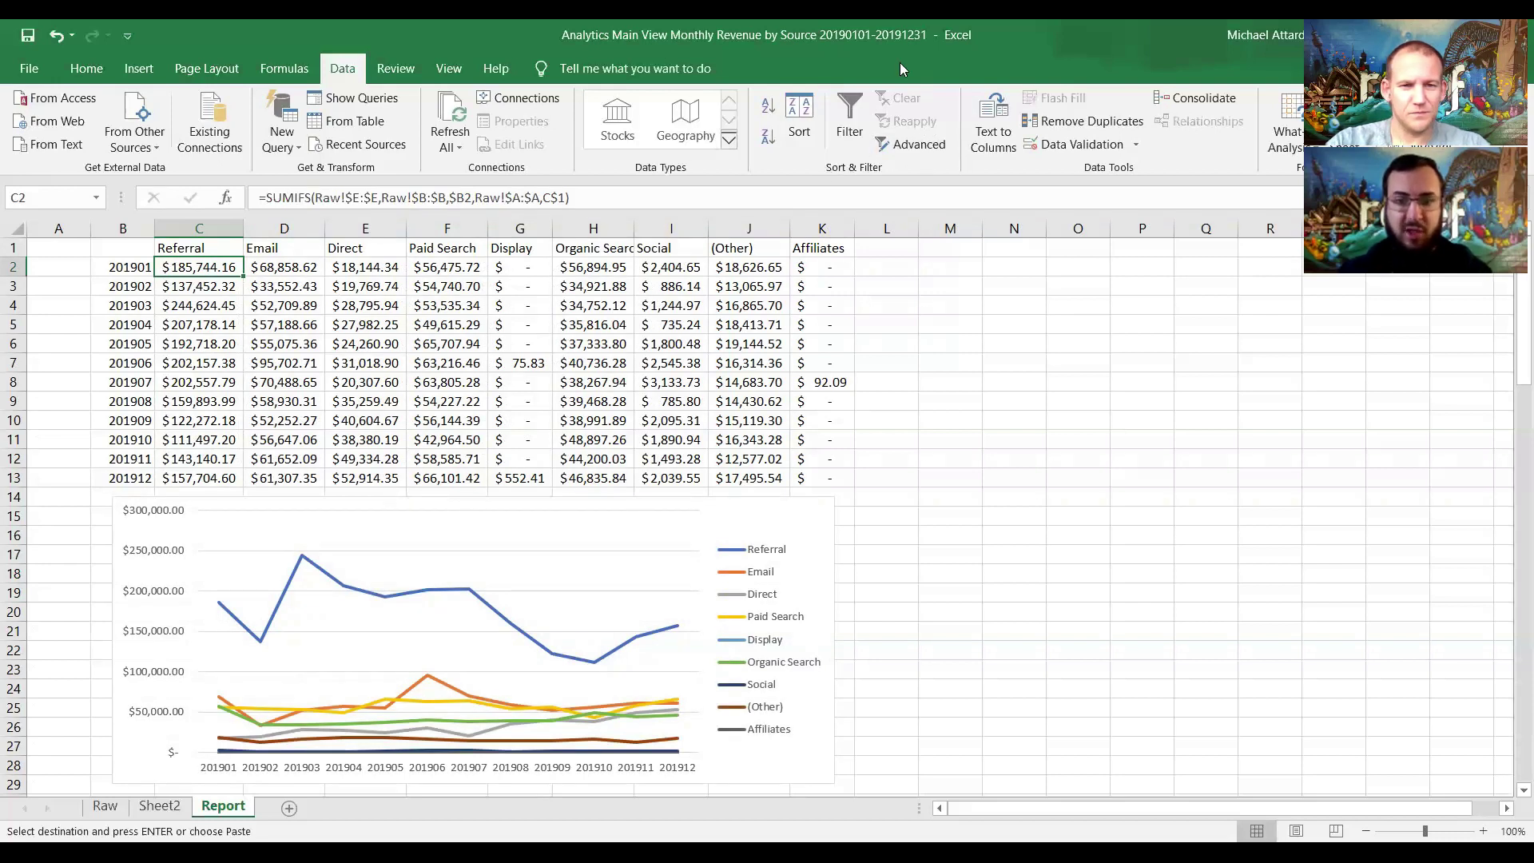
key("alt+Tab")
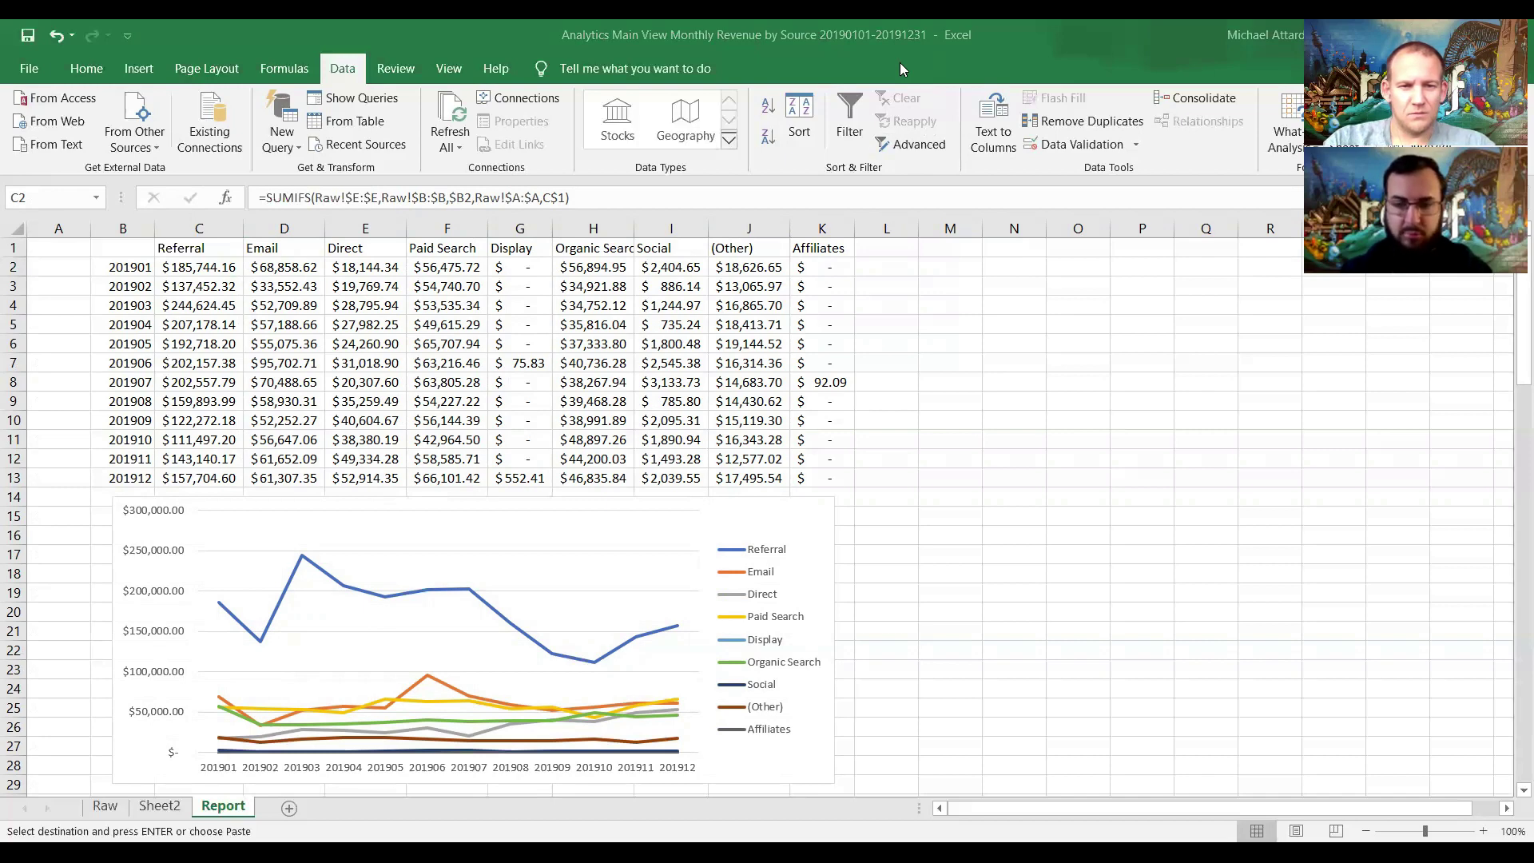
key("alt+Tab")
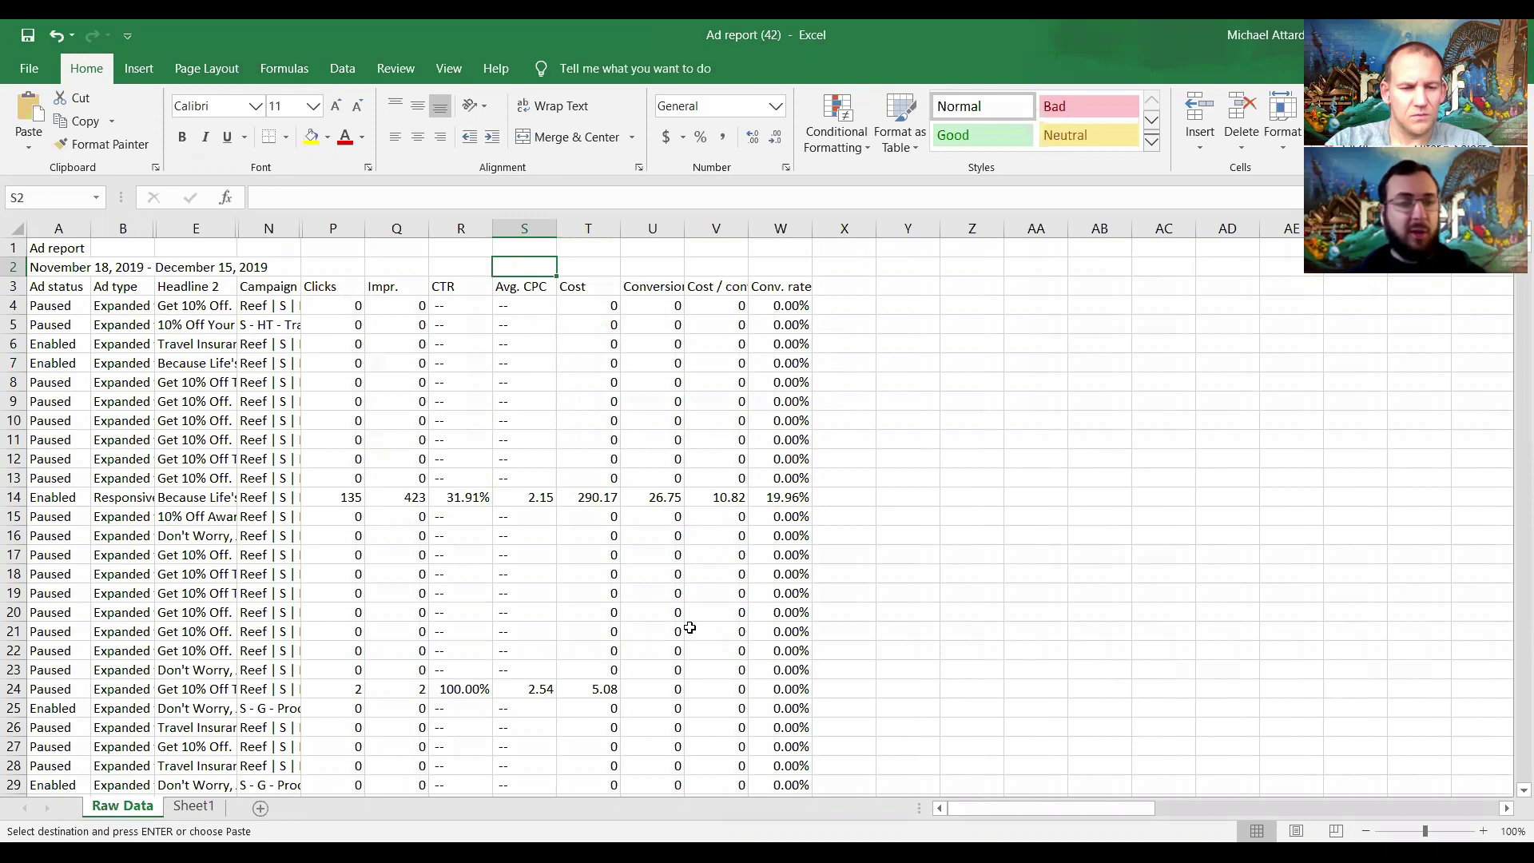
Step: Examine how far the ad data on the Raw Data sheet extends, from the last row back to the title
key("Left")
key("Left")
key("Left")
key("Left")
key("Left")
key("Left")
key("Left")
key("Down")
key("ctrl+Down")
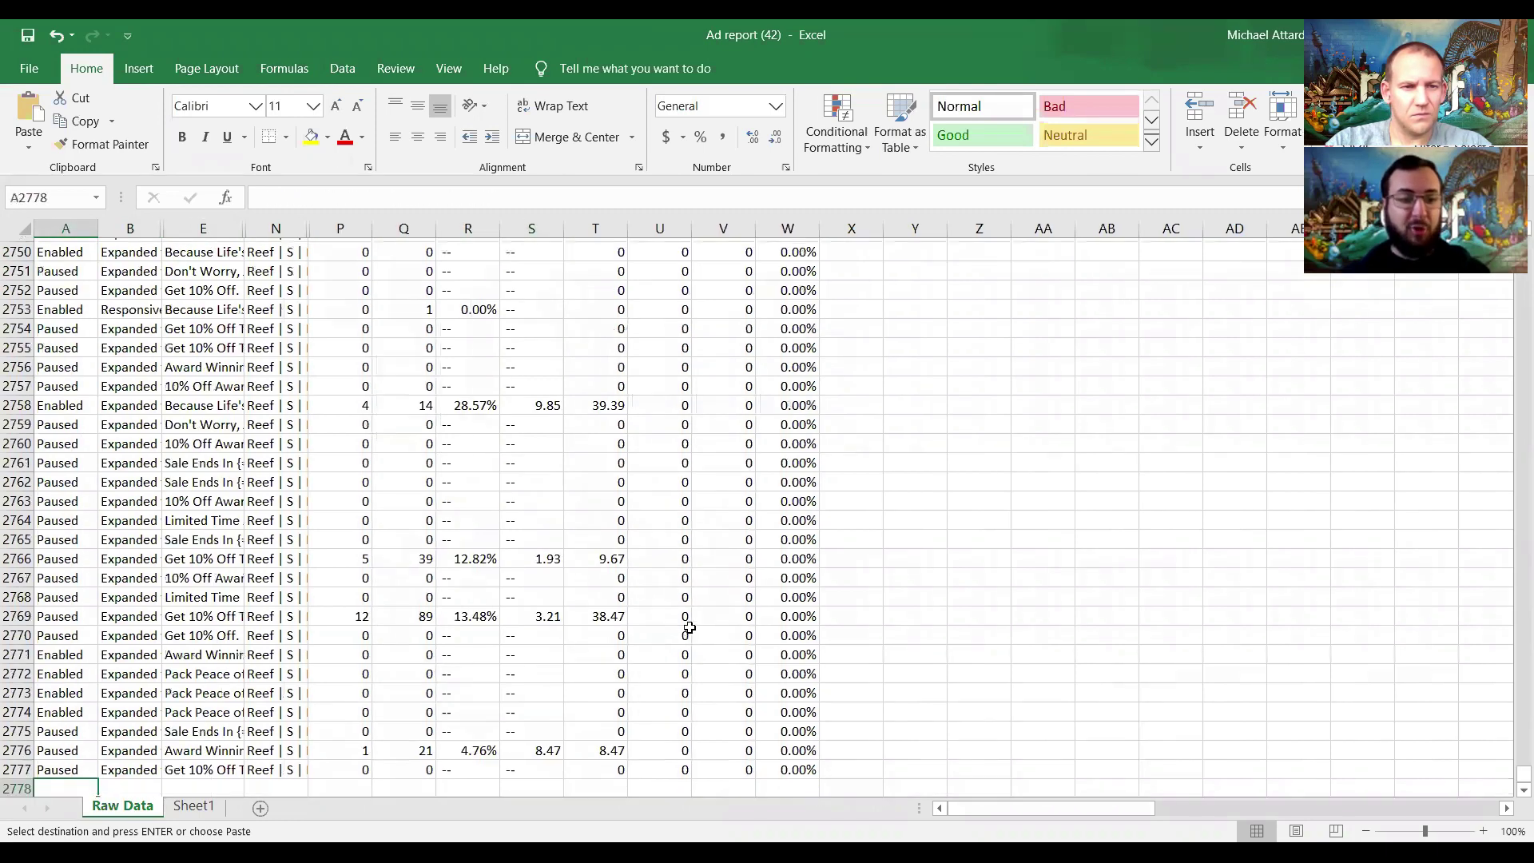
key("Down")
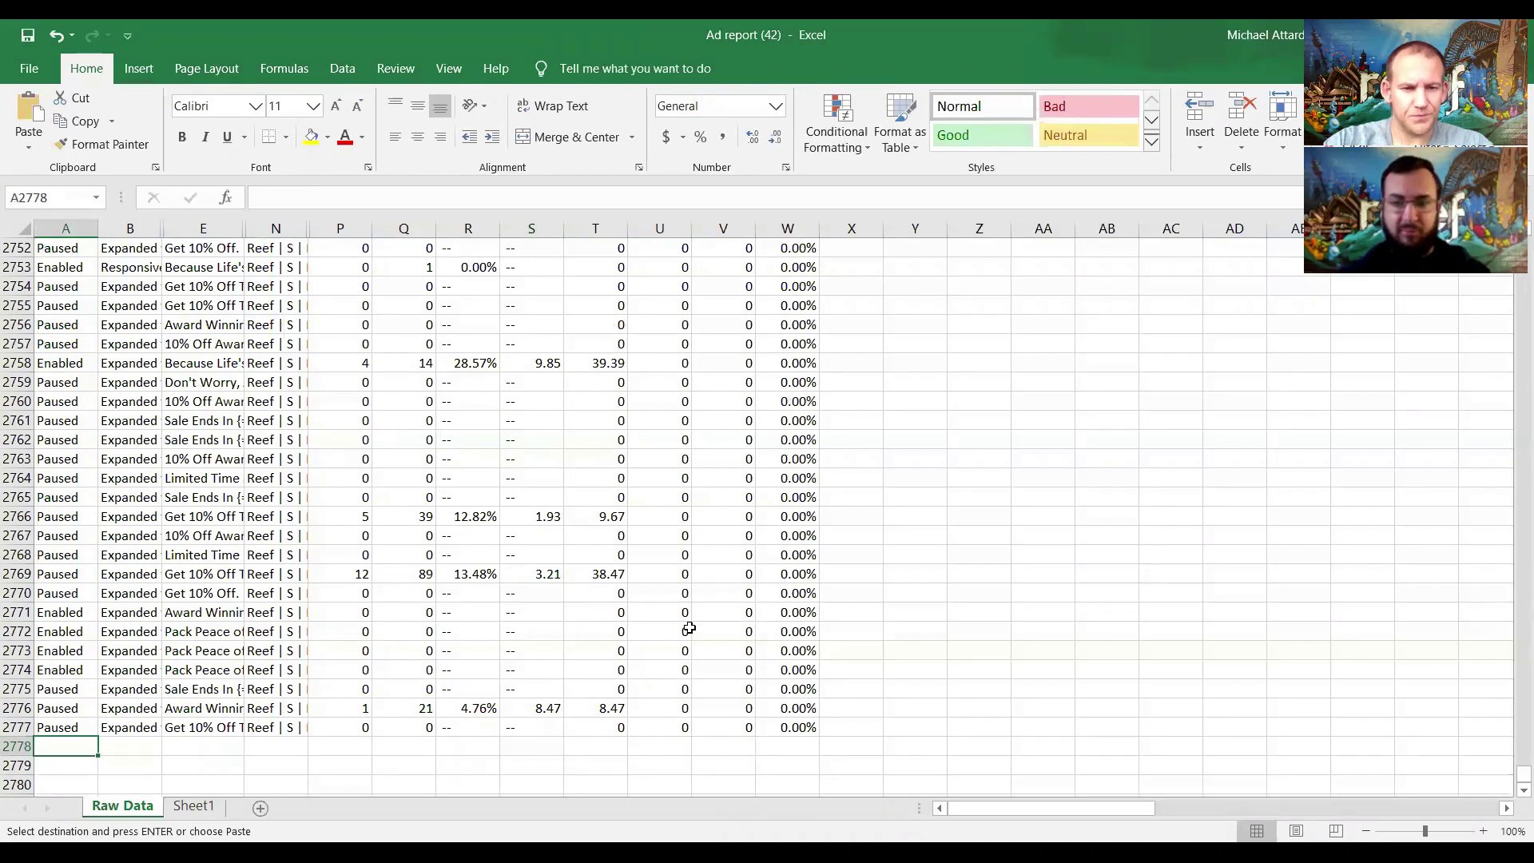
key("Up")
key("ctrl+Up")
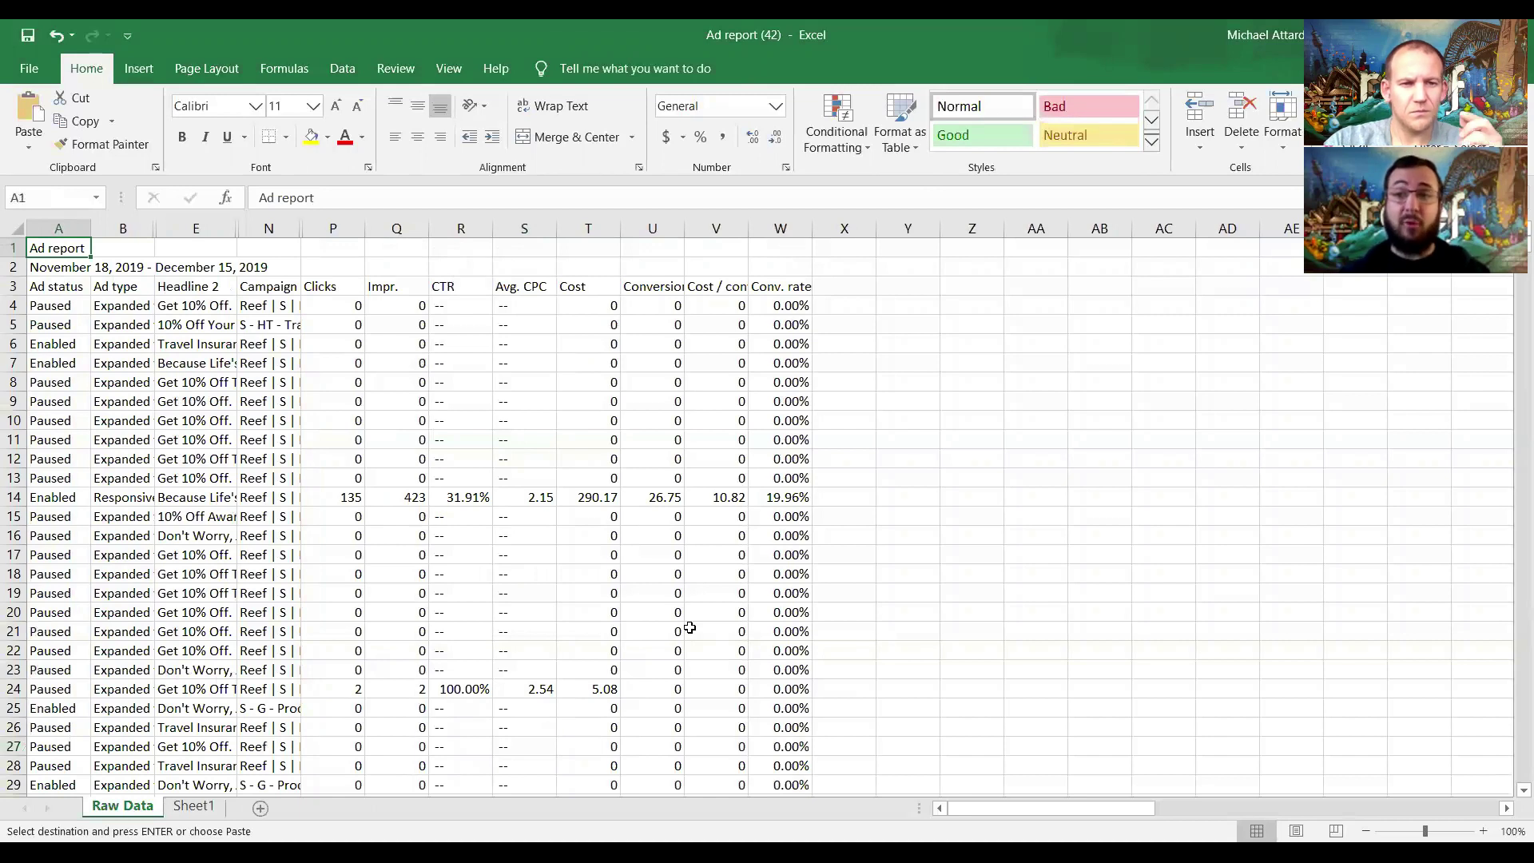
Step: Add a new worksheet and copy the metric headers Clicks through Conv. rate from row 3 of Raw Data
left_click(260, 808)
left_click(124, 807)
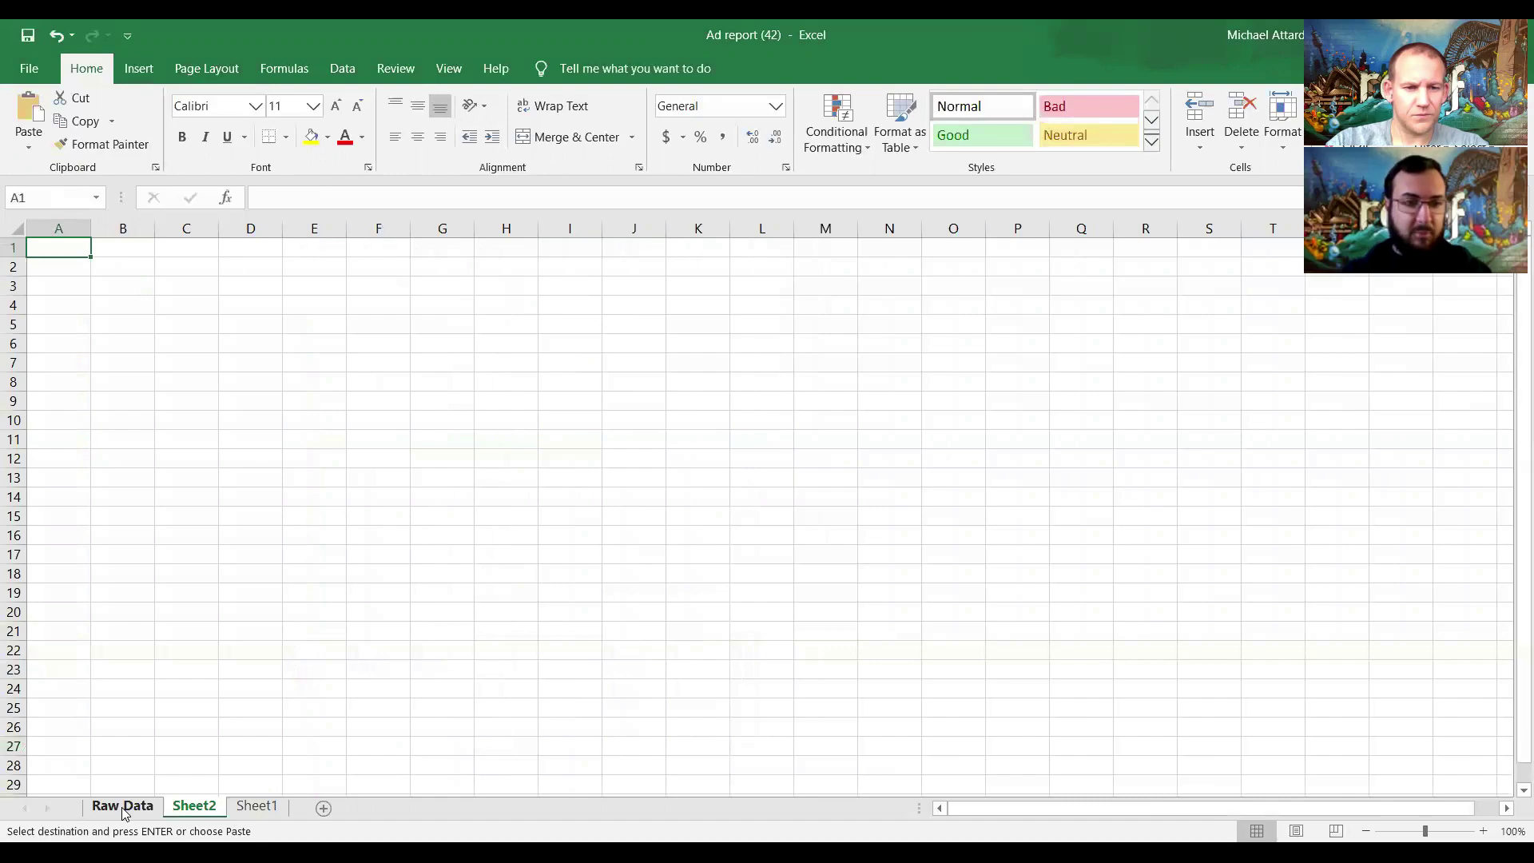
key("Down")
key("Down")
key("Right")
key("Right")
key("Right")
key("Right")
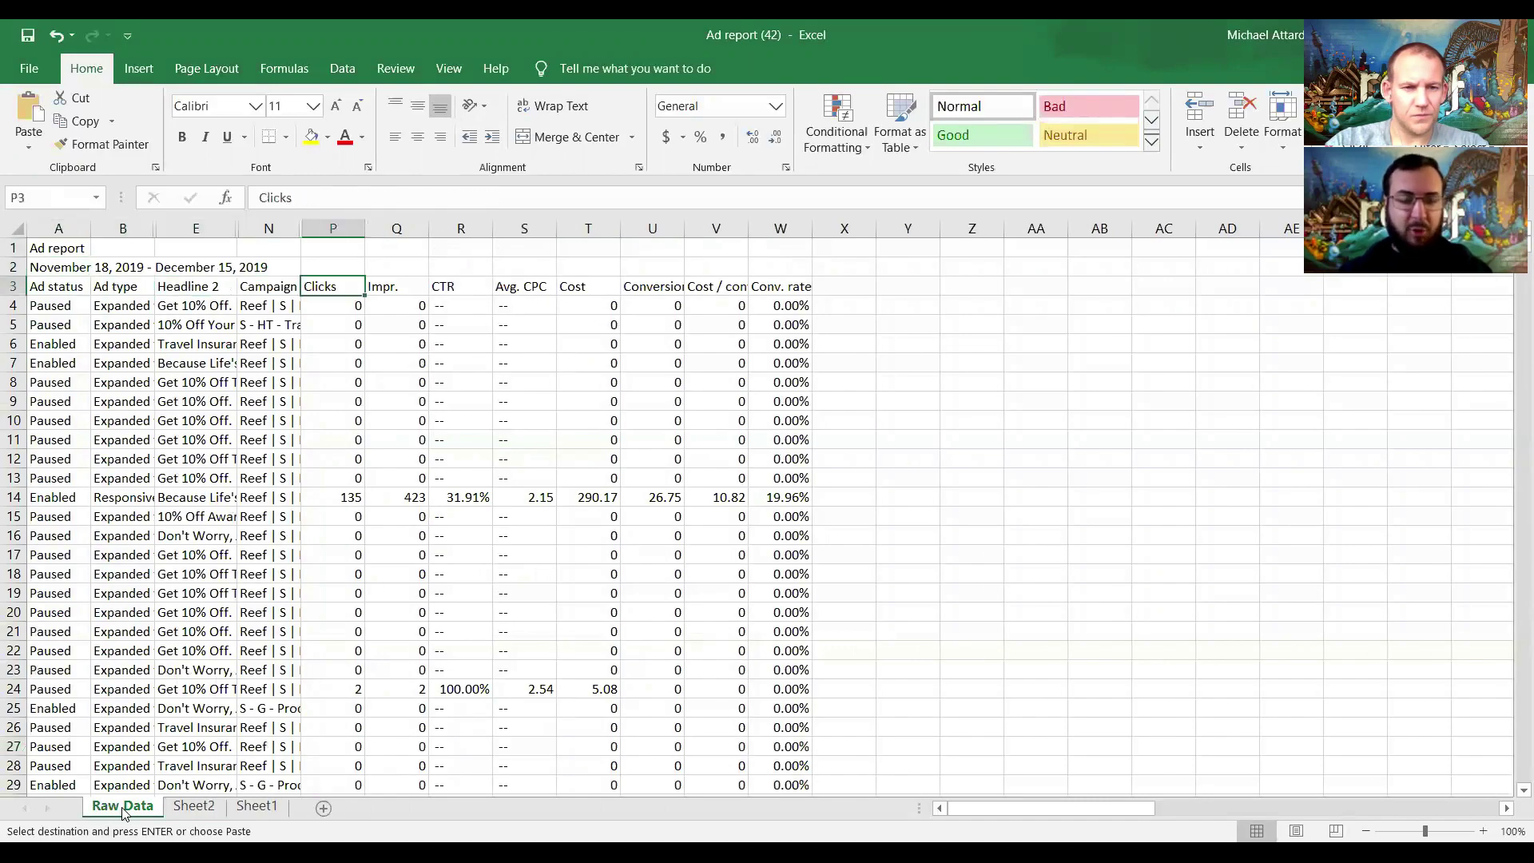
key("ctrl+shift+Right")
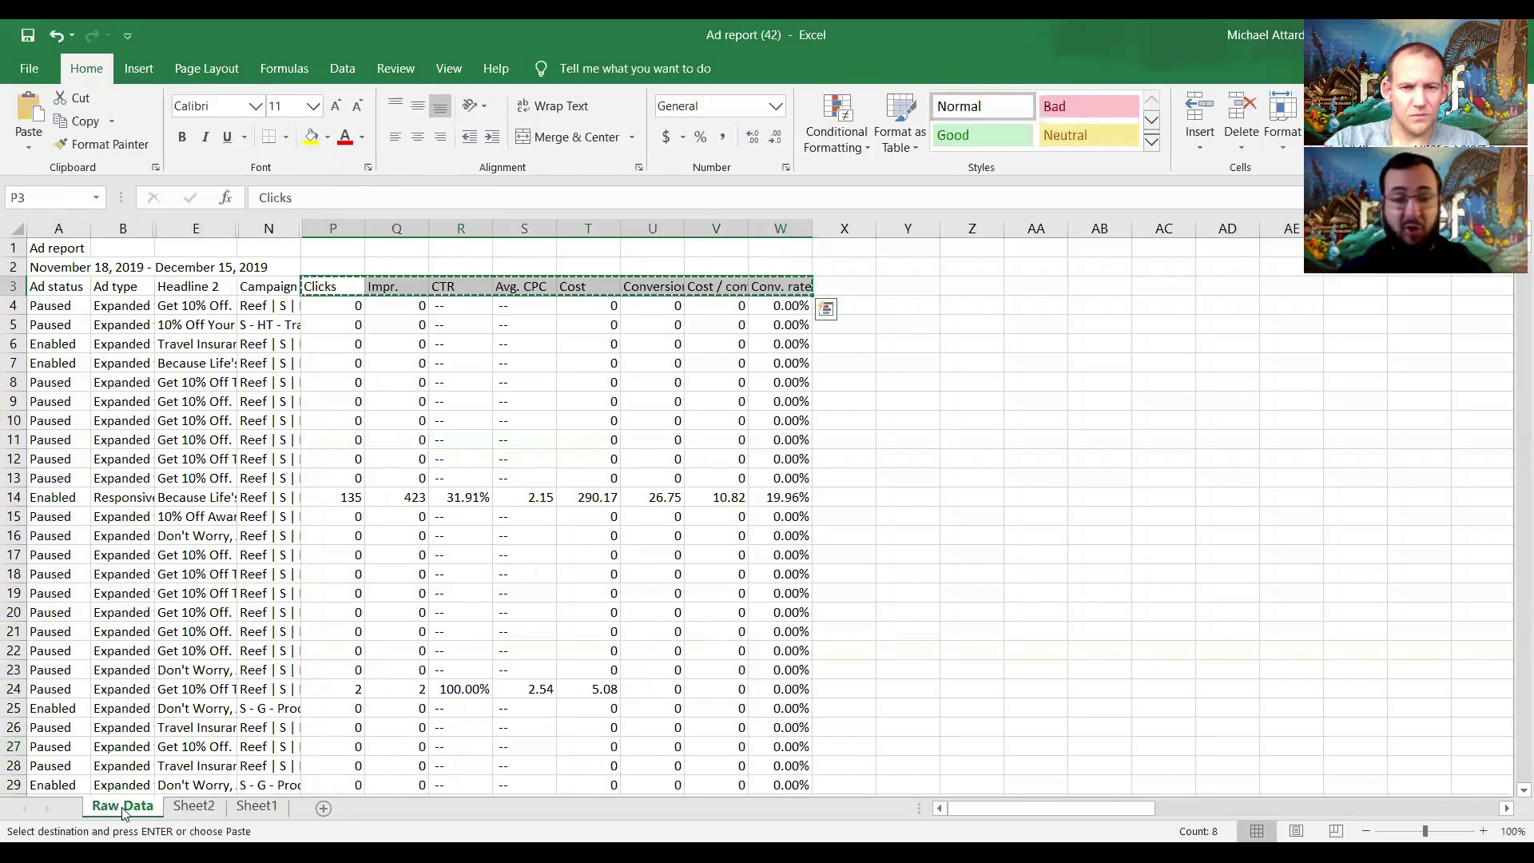
Step: Paste the copied metric headers across row 3 of the new Sheet2, starting at D3
key("ctrl+Page_Down")
key("Right")
key("Right")
key("Down")
key("ctrl+v")
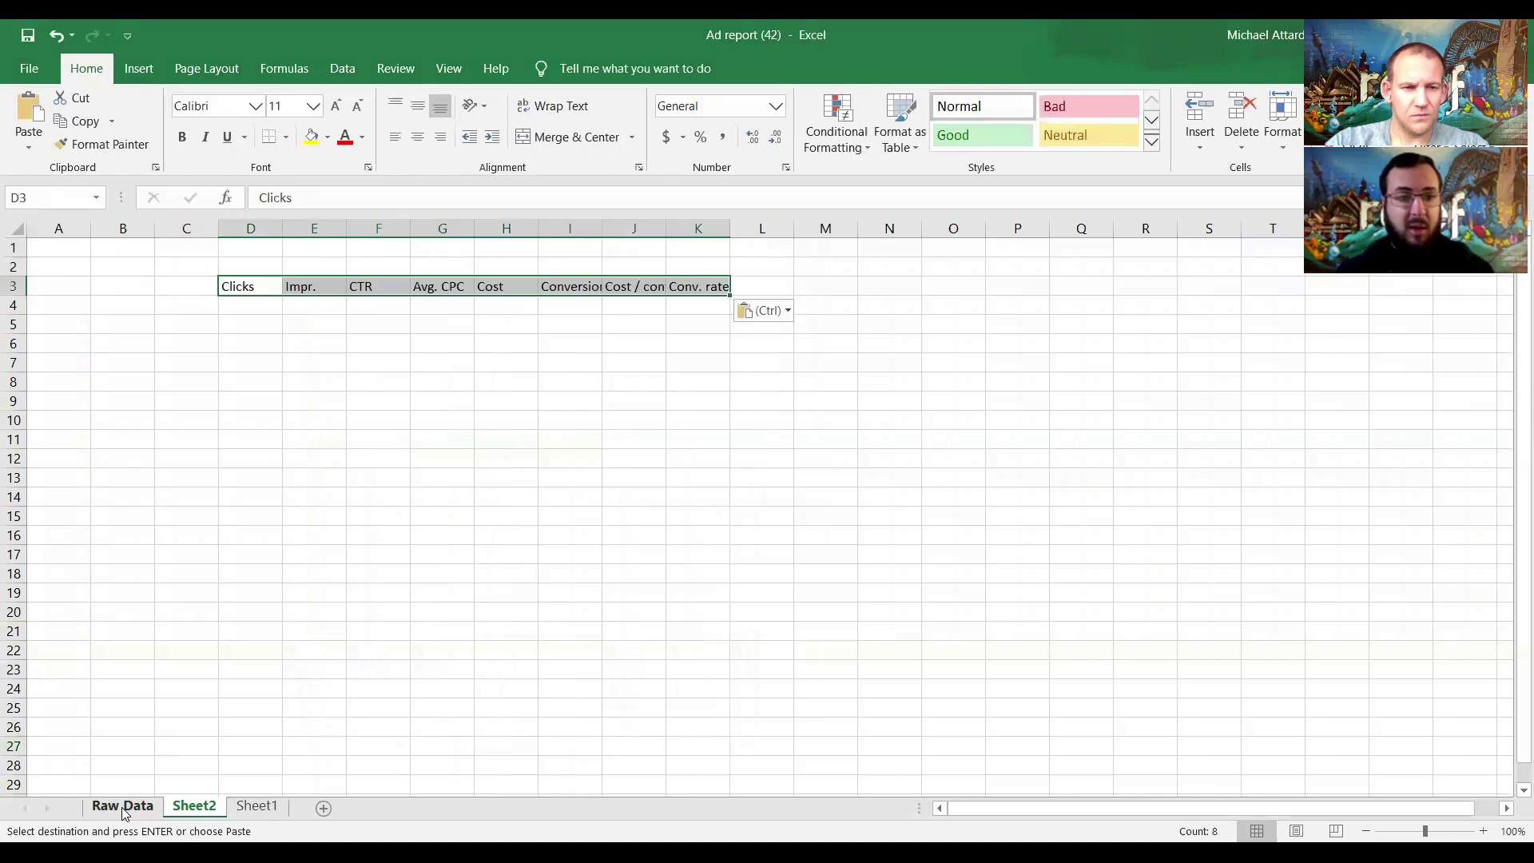
Step: Label the summary rows Promo in C4 and BAU in C5
key("Down")
key("Left")
key("Escape")
type("Promo")
key("Return")
type("BAU")
key("Return")
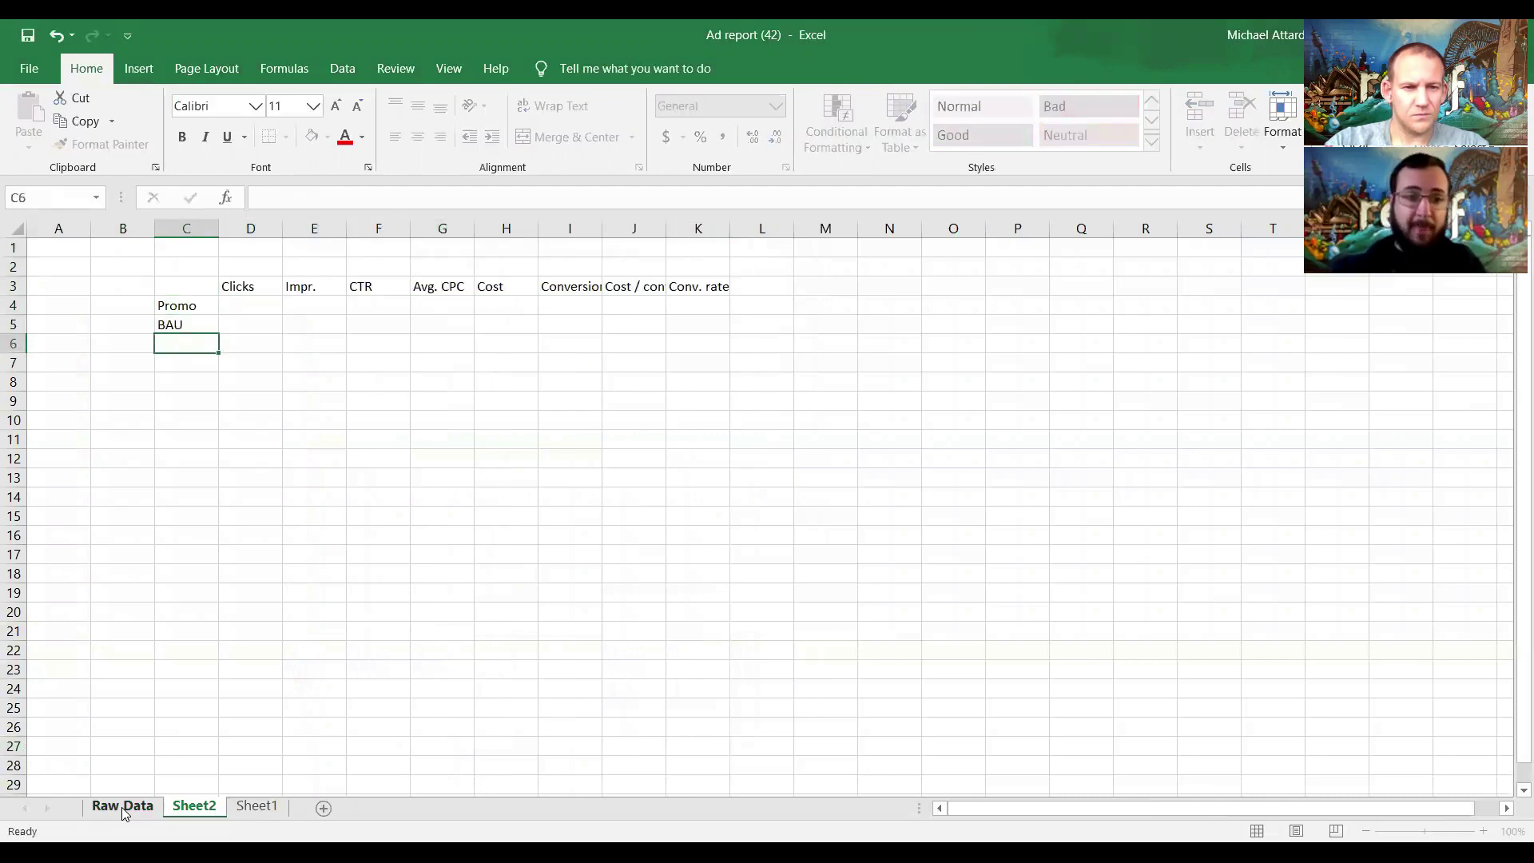
Step: Start a SUMIFS formula in D4 with the Raw Data Clicks column P:P as the relative sum range
key("Up")
key("Right")
key("Up")
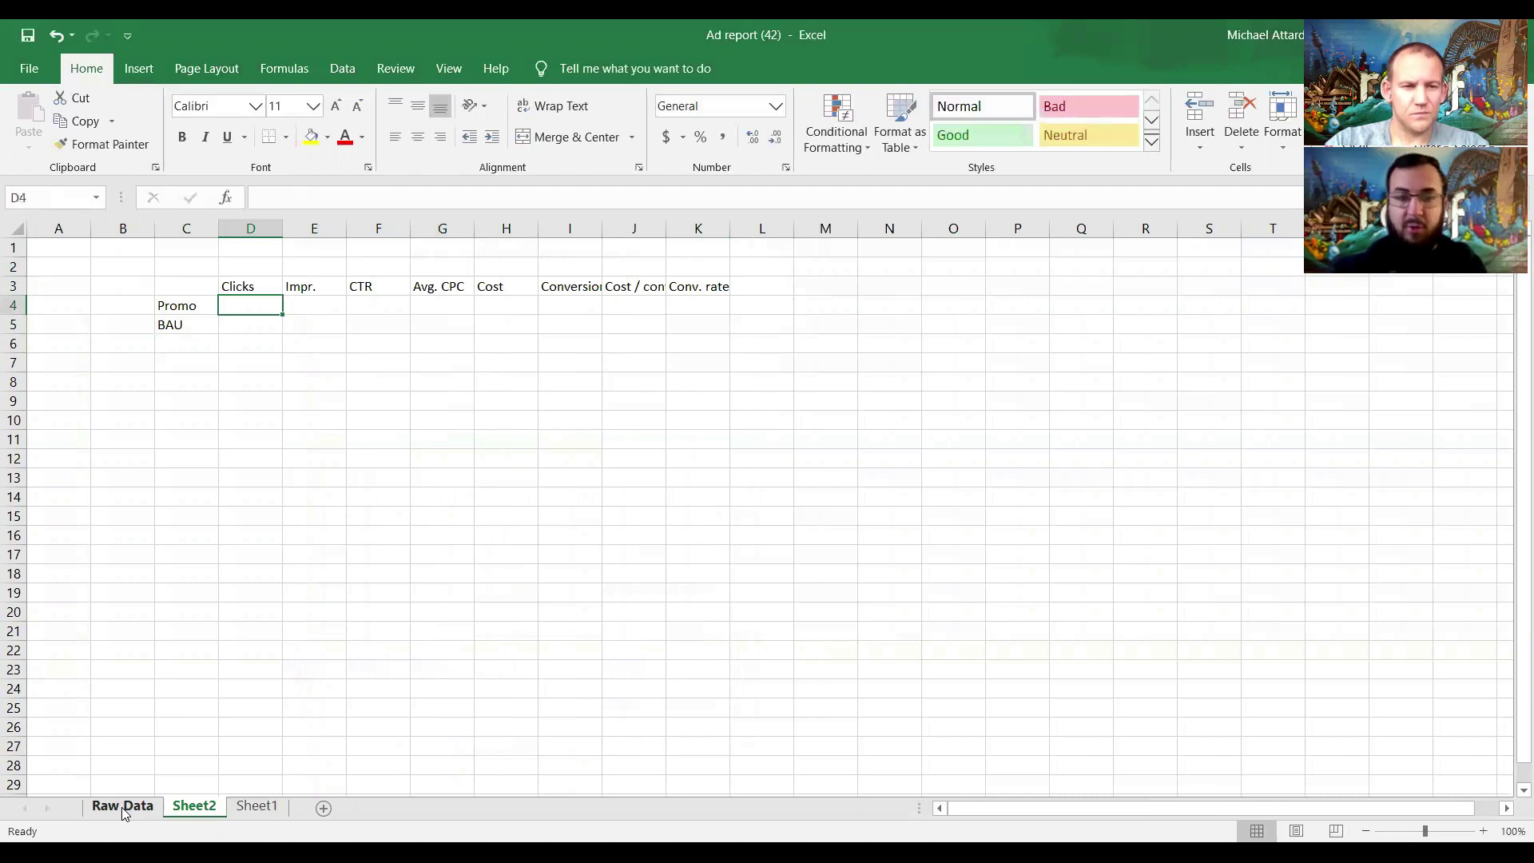
type("=")
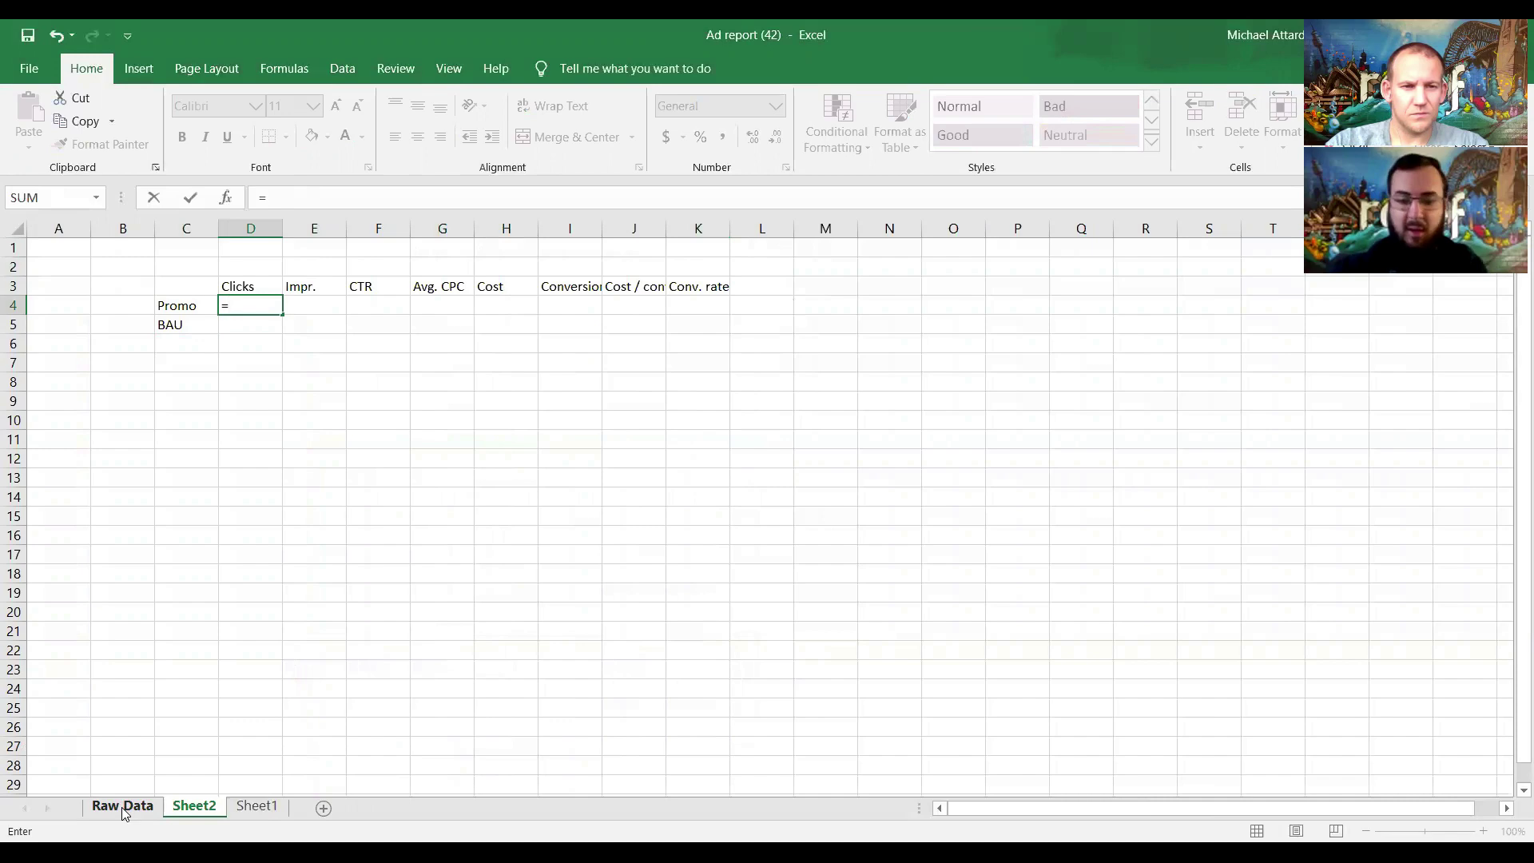
type("SUMIFS(")
left_click(122, 807)
left_click(347, 231)
type(",")
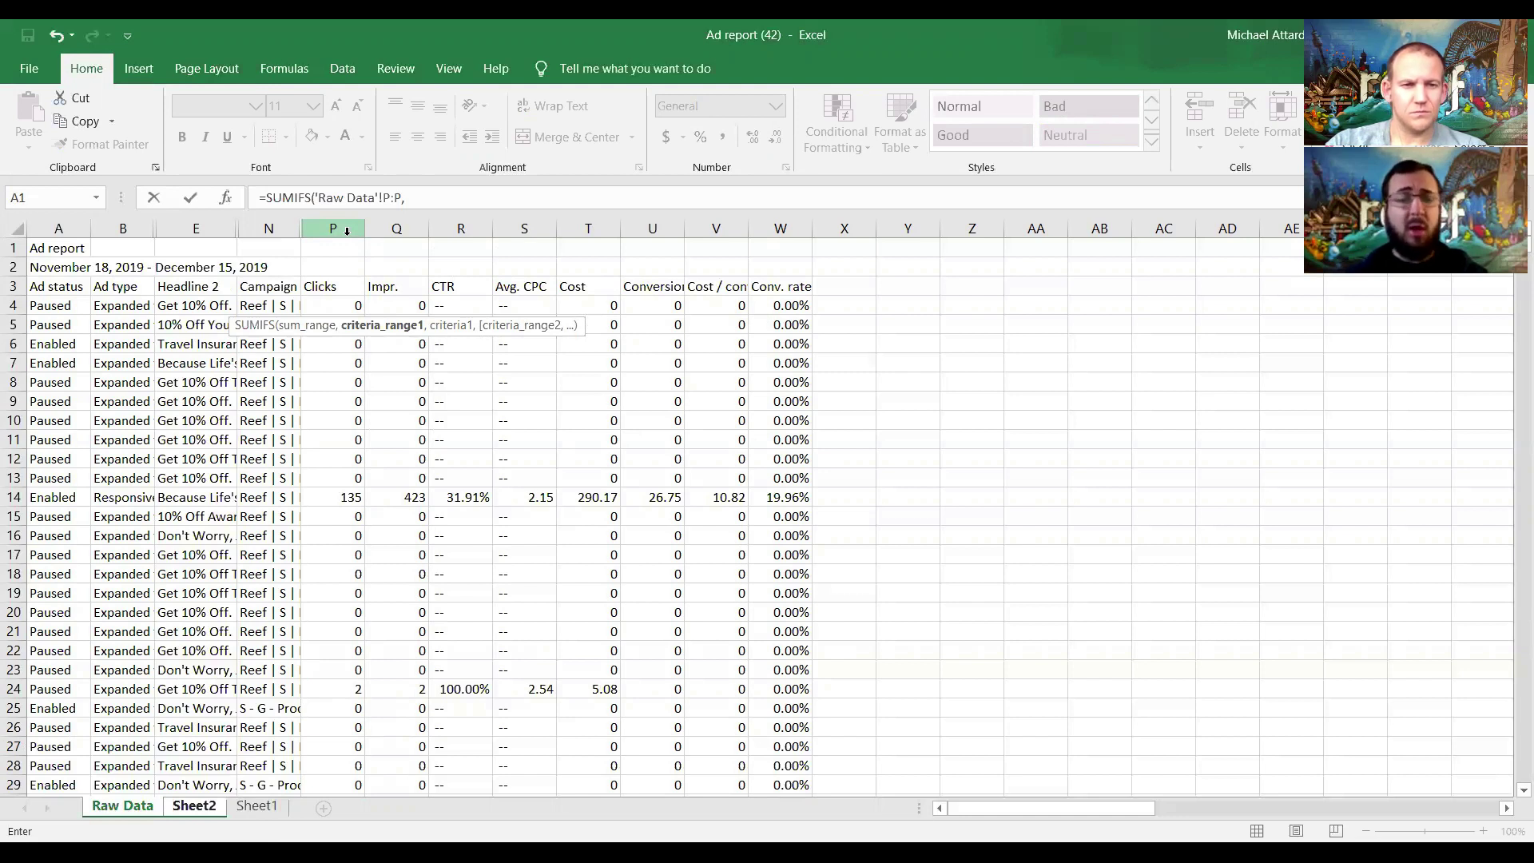
Step: Add the Headline 2 column 'Raw Data'!$E:$E as criteria range with the wildcard criterion "*10% off*" and close the formula
left_click(192, 220)
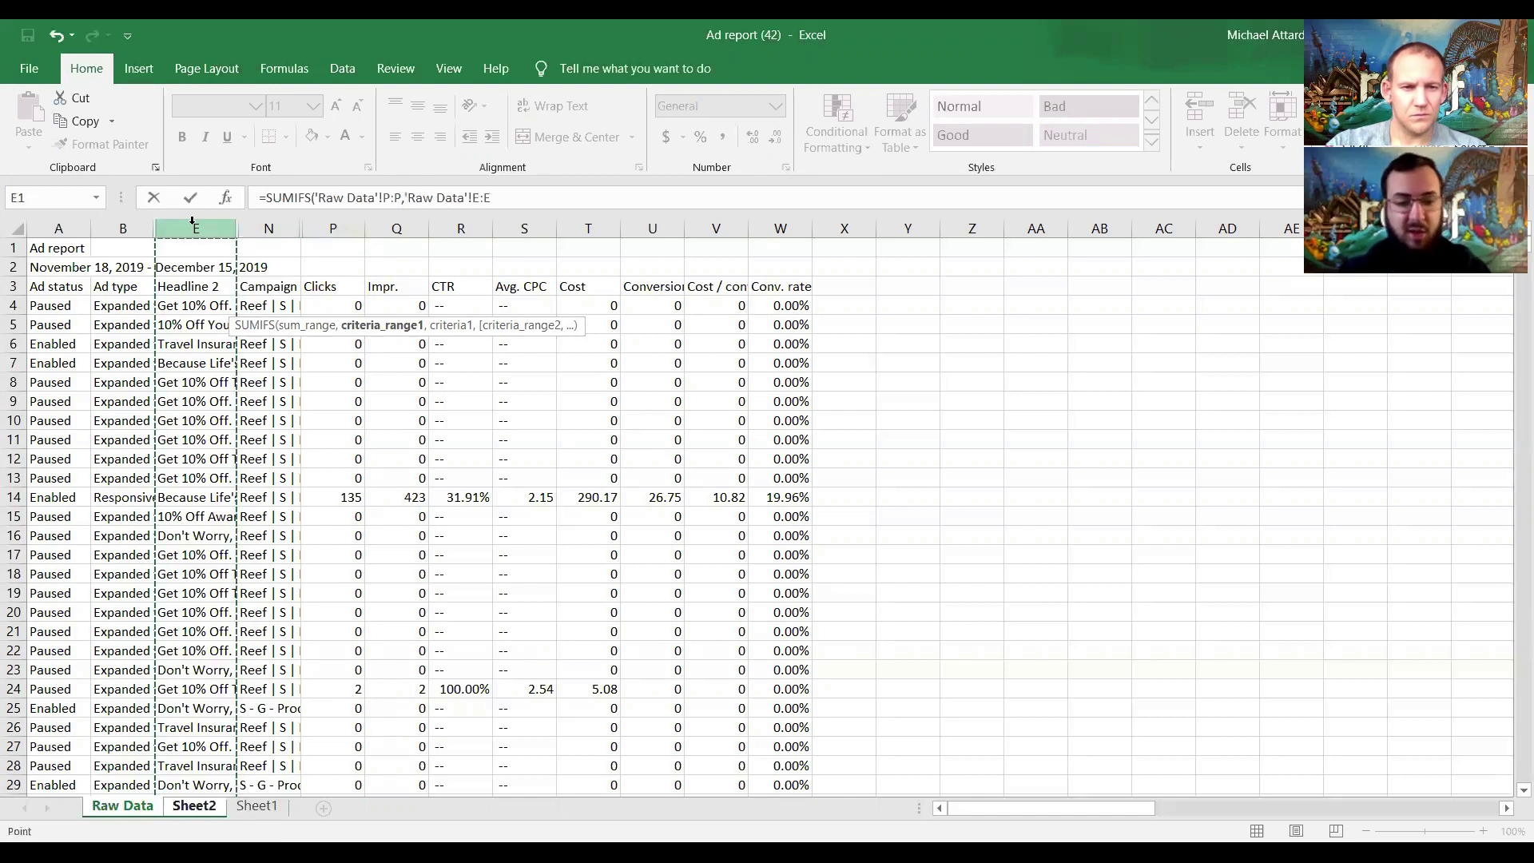
key("F4")
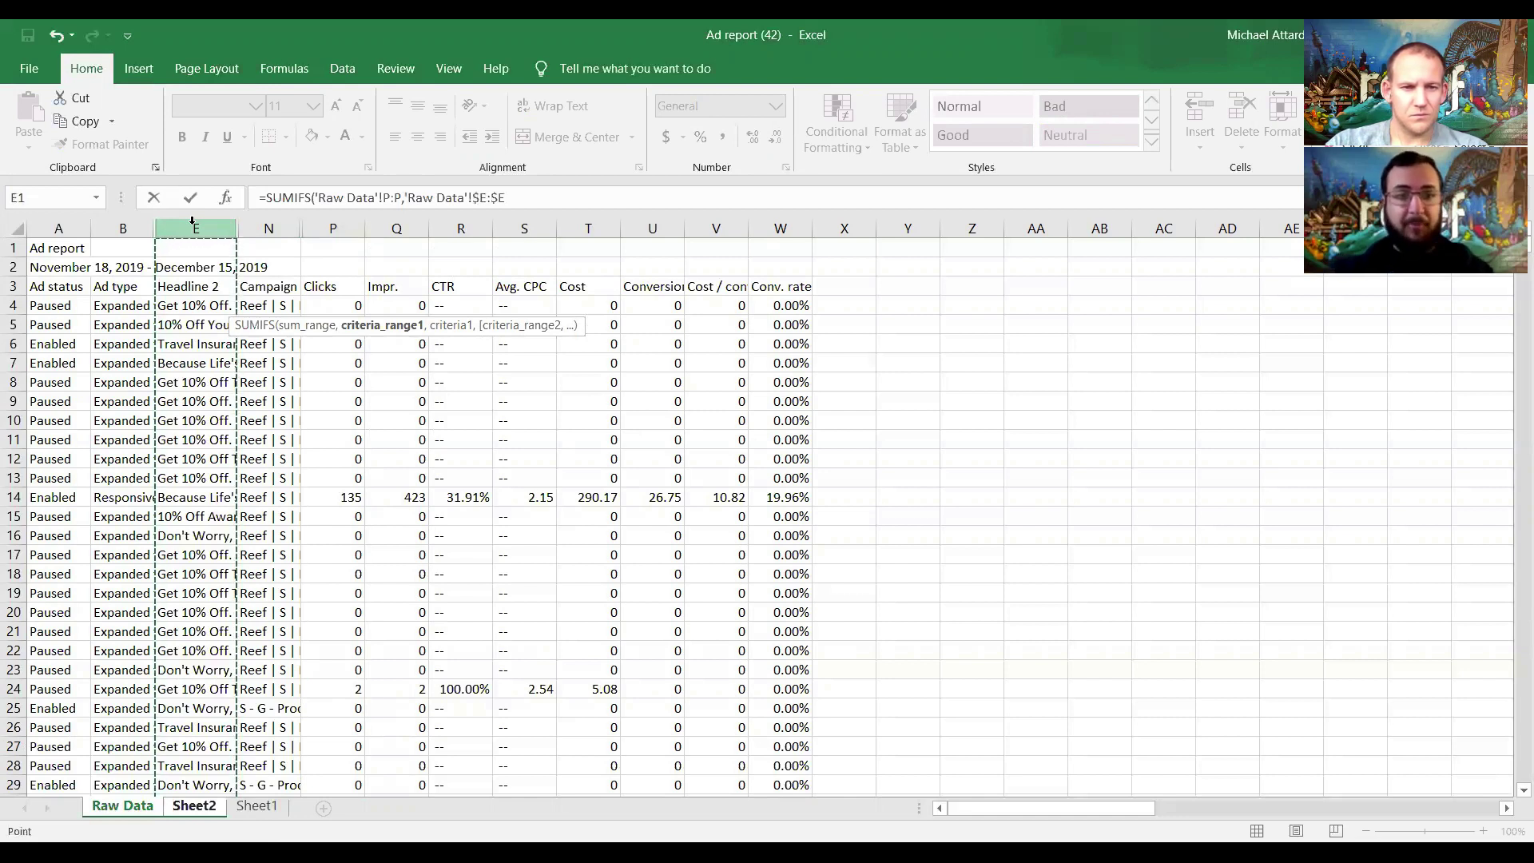
type(",\"*")
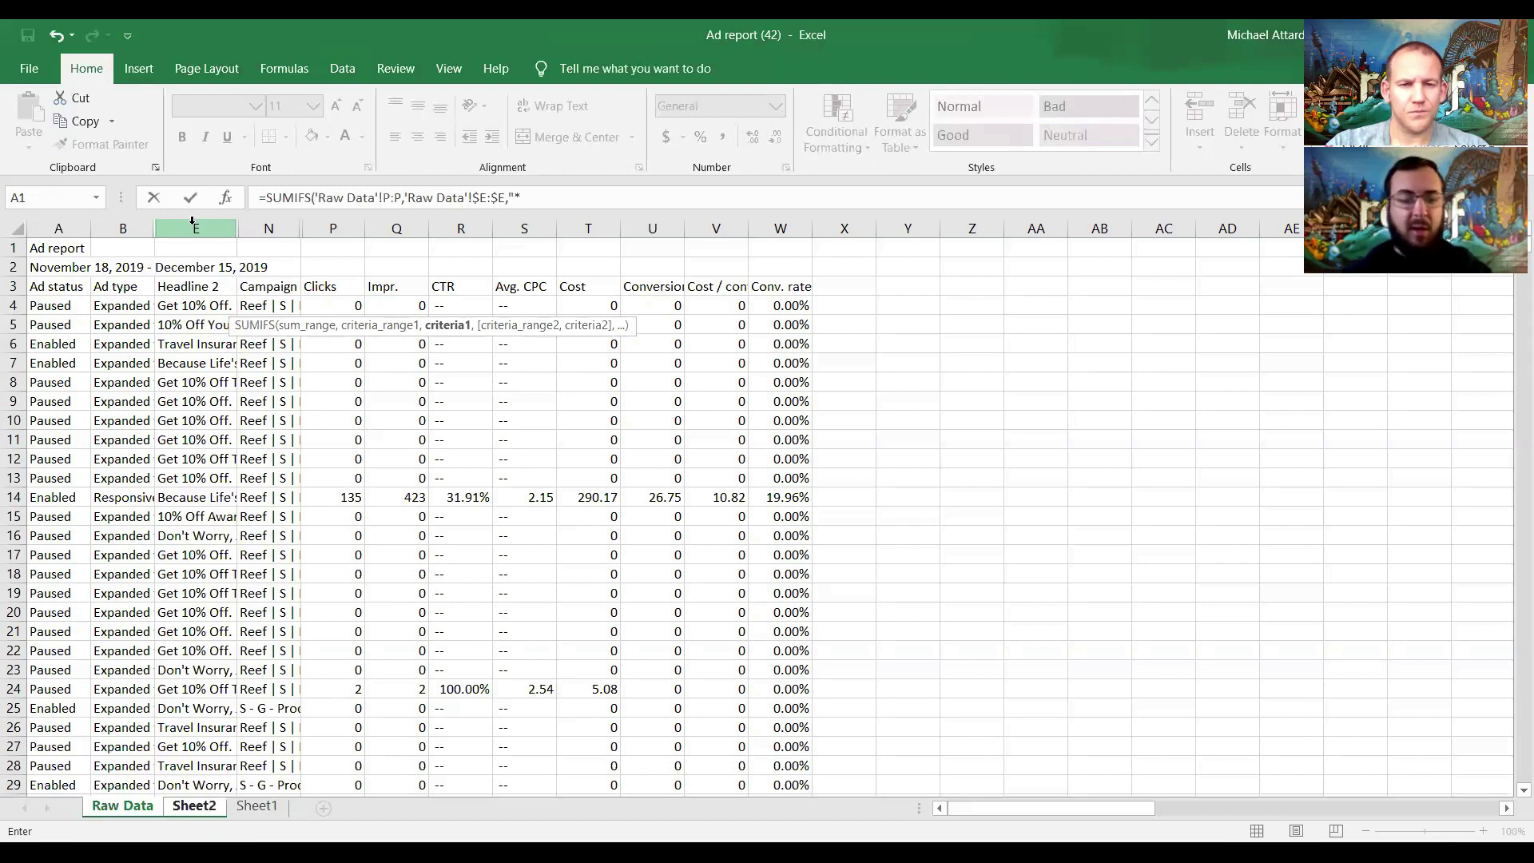
type("10% of")
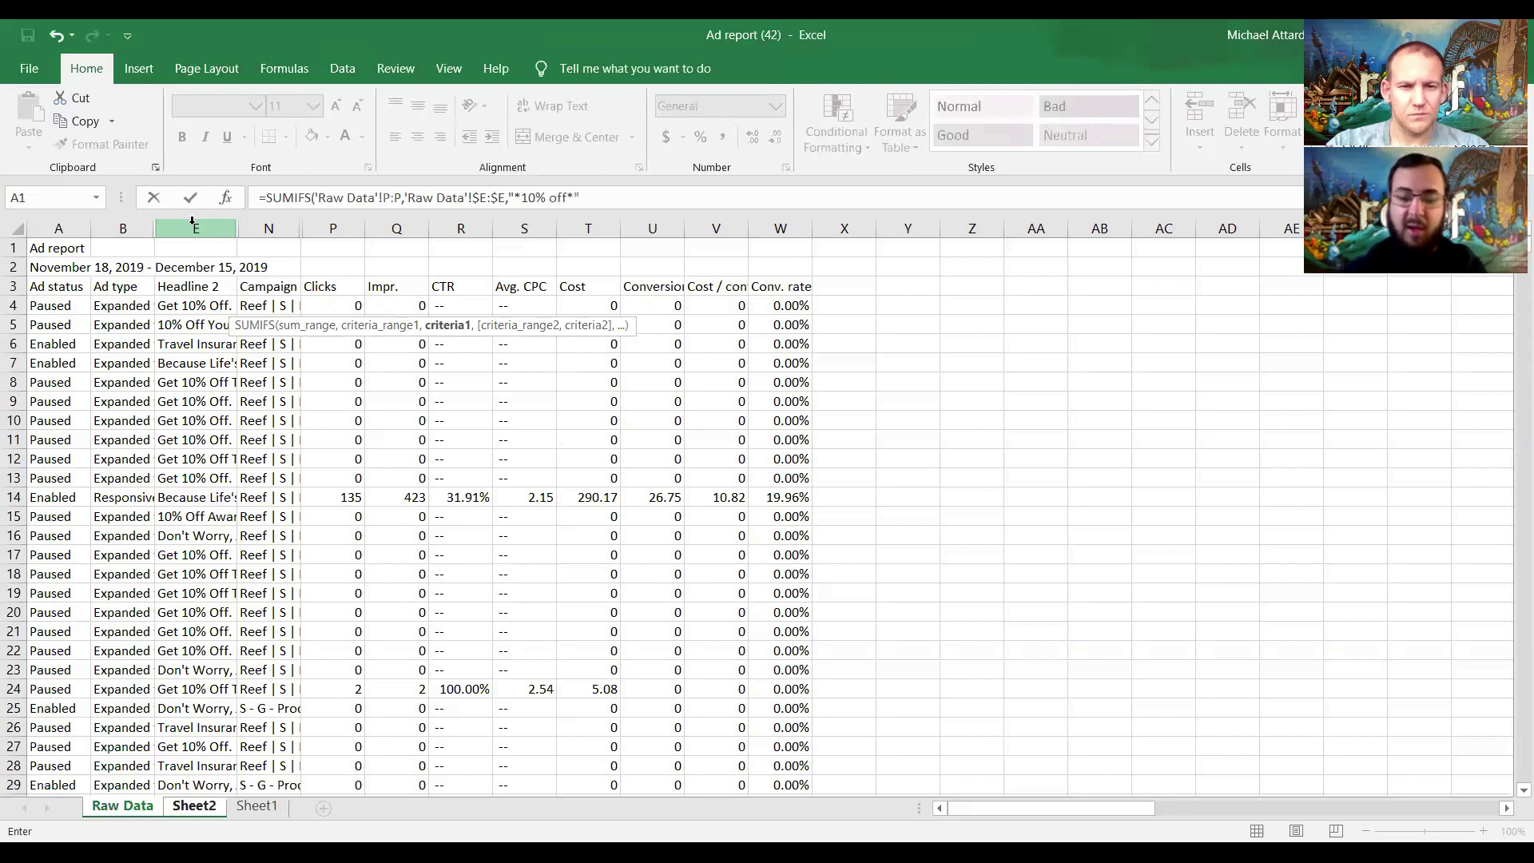
type("f*\"")
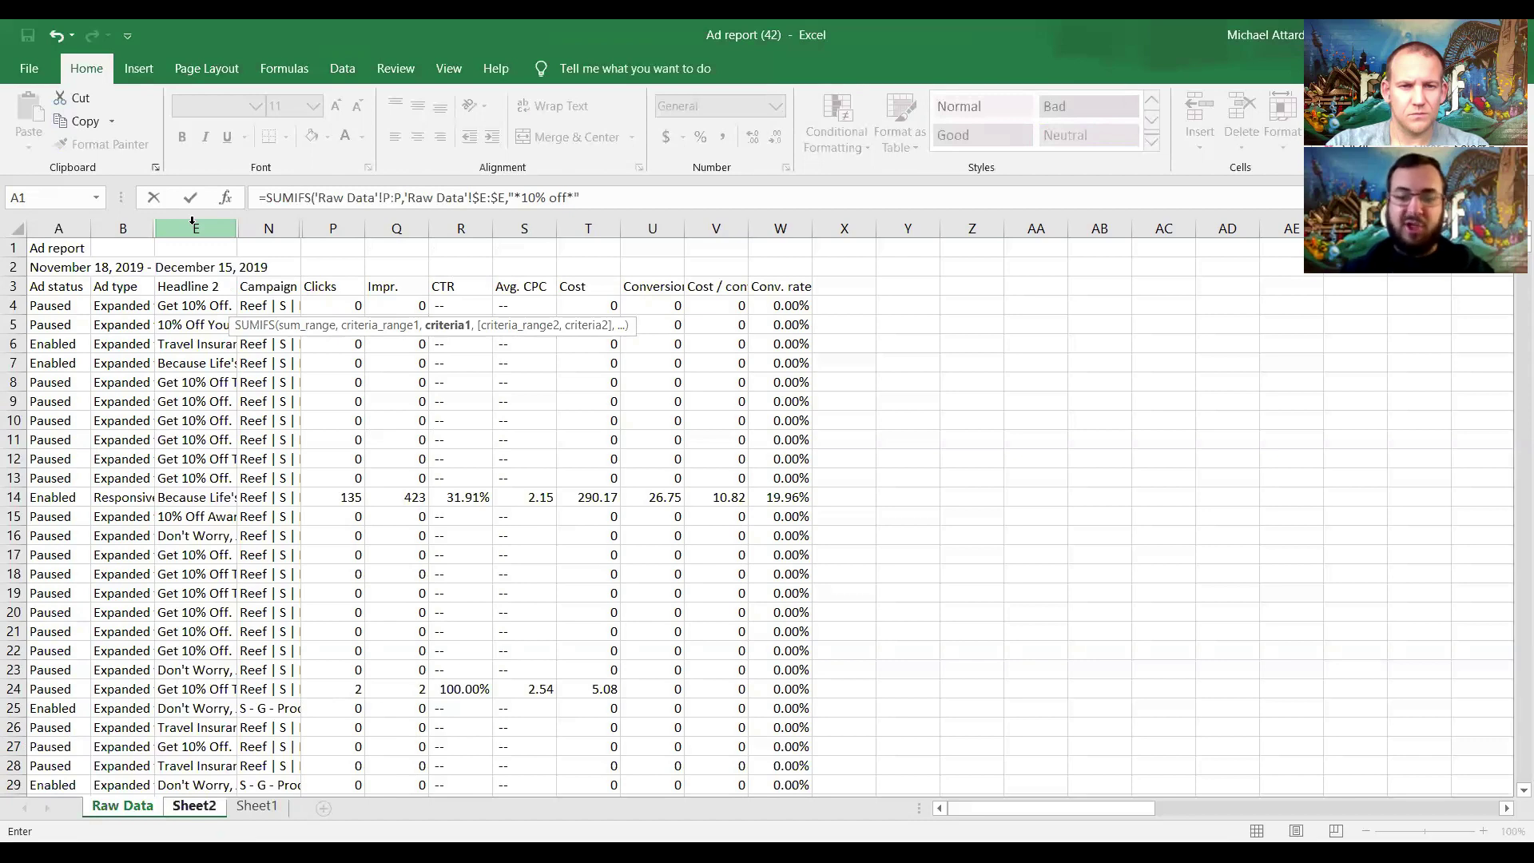
type(")")
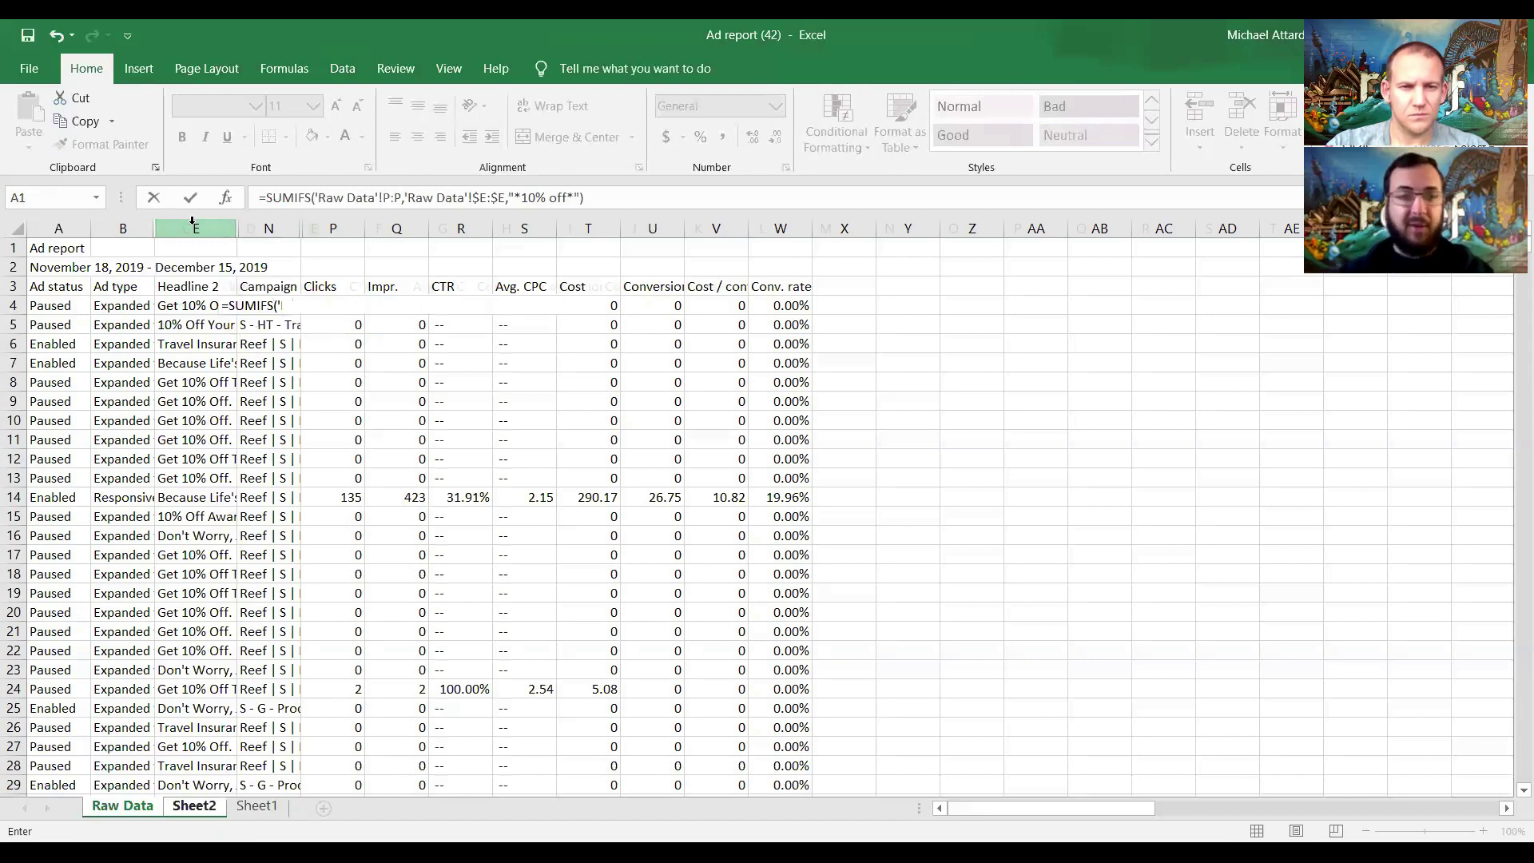
Step: Commit the Promo clicks formula in D4 and copy it into the BAU cell D5
key("Return")
key("Up")
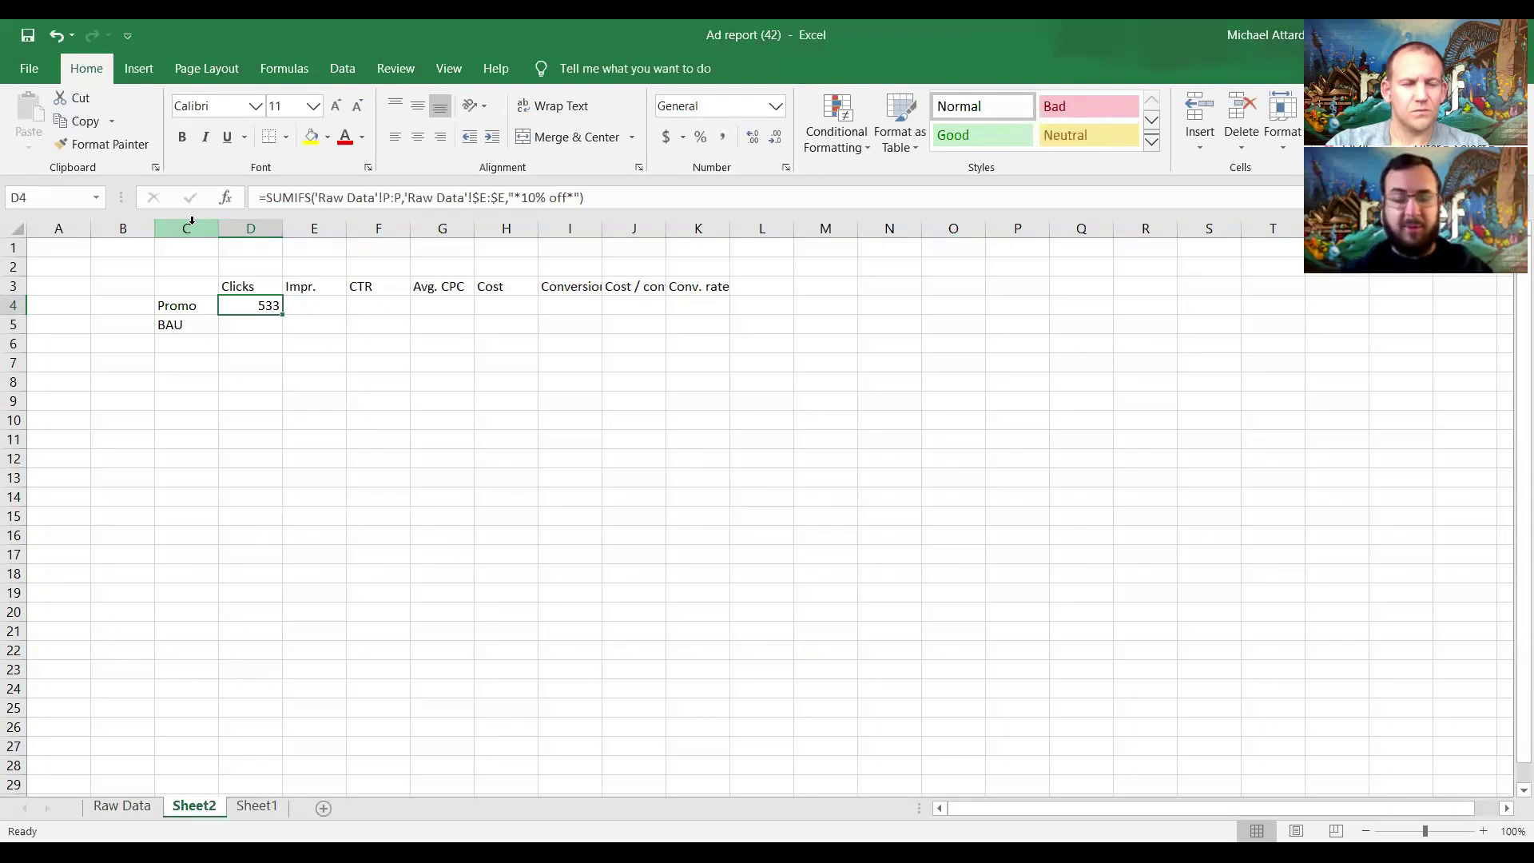
key("ctrl+c")
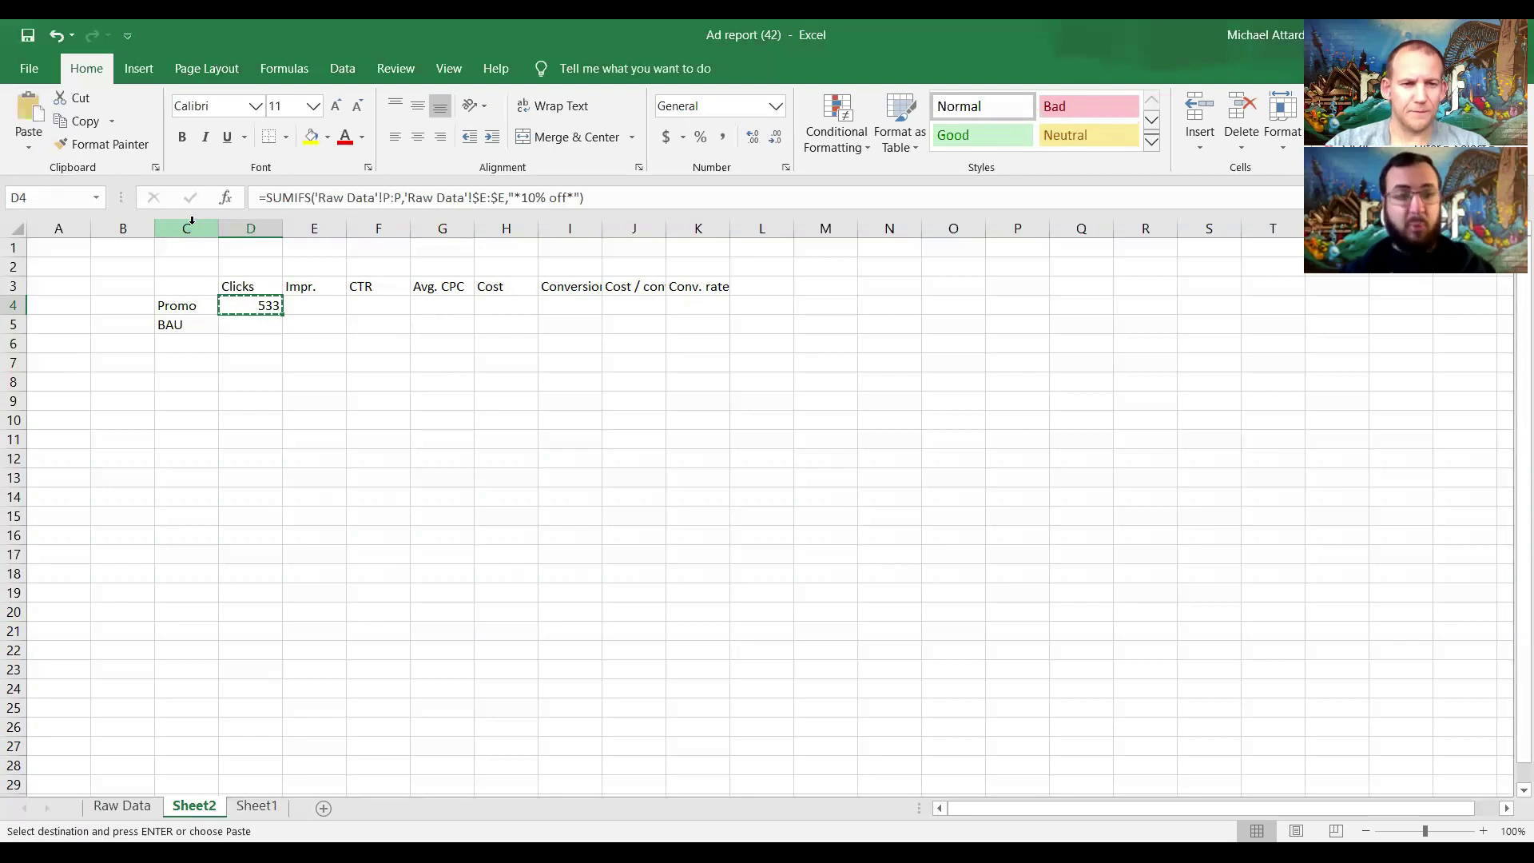
key("Down")
key("ctrl+v")
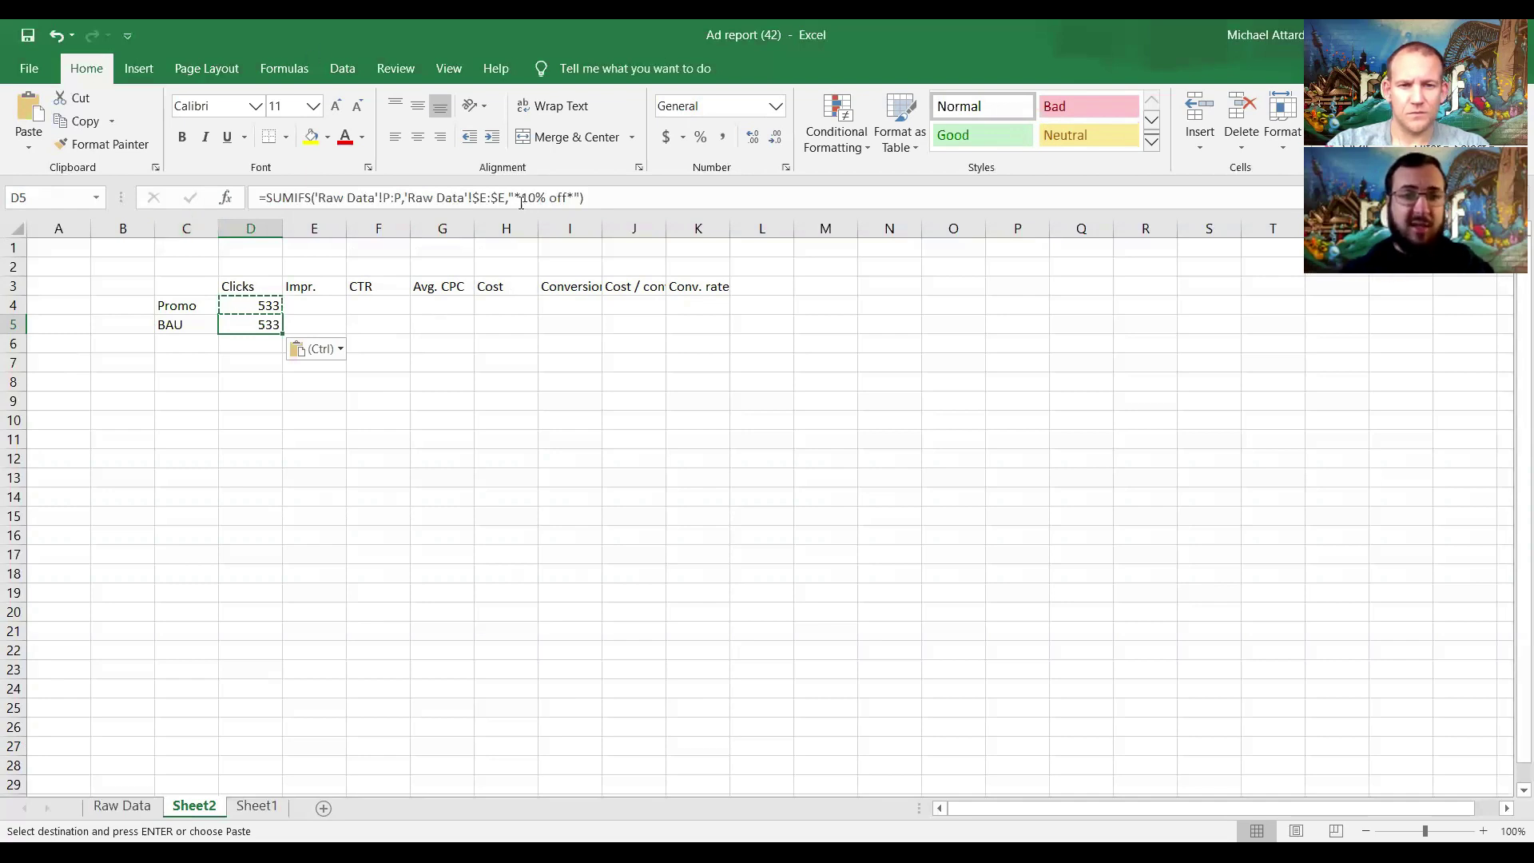
key("Escape")
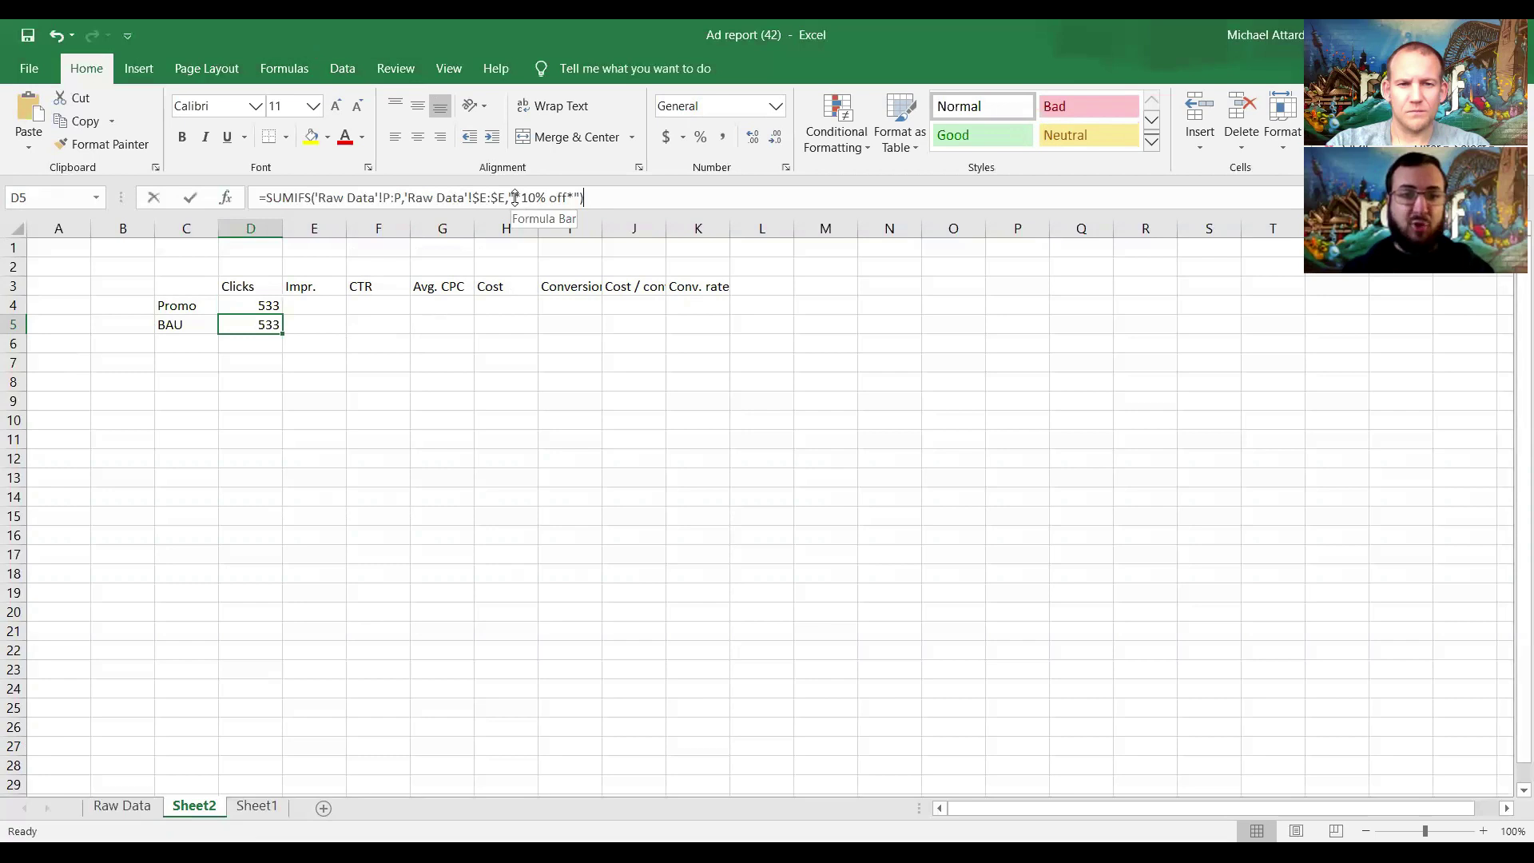
Step: Change the criterion in D5's SUMIFS formula to "<>*10% off*" so it sums only the non-promo ads
left_click(515, 198)
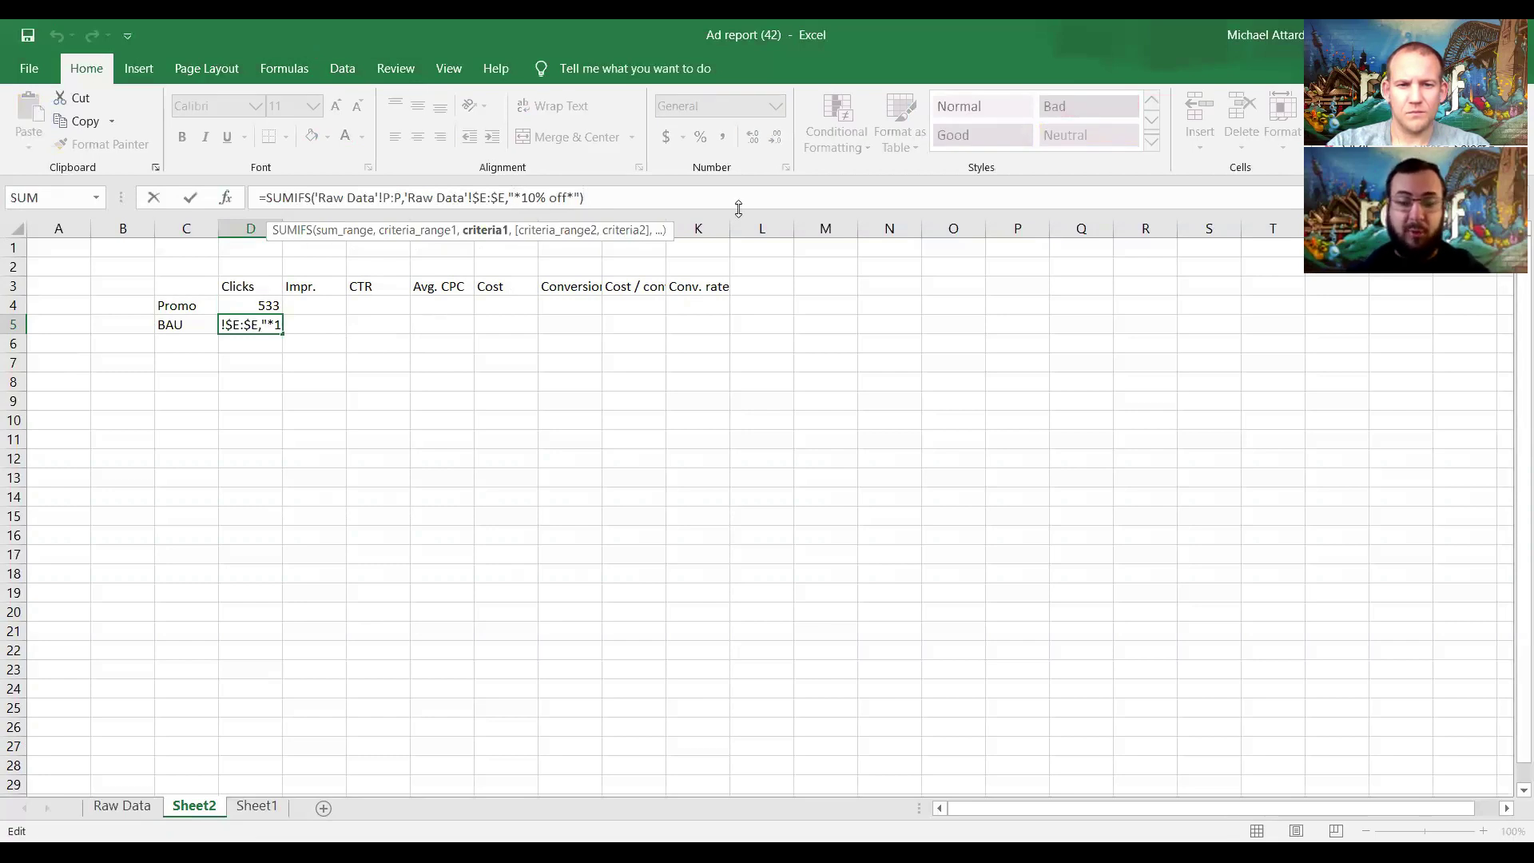
type("<>")
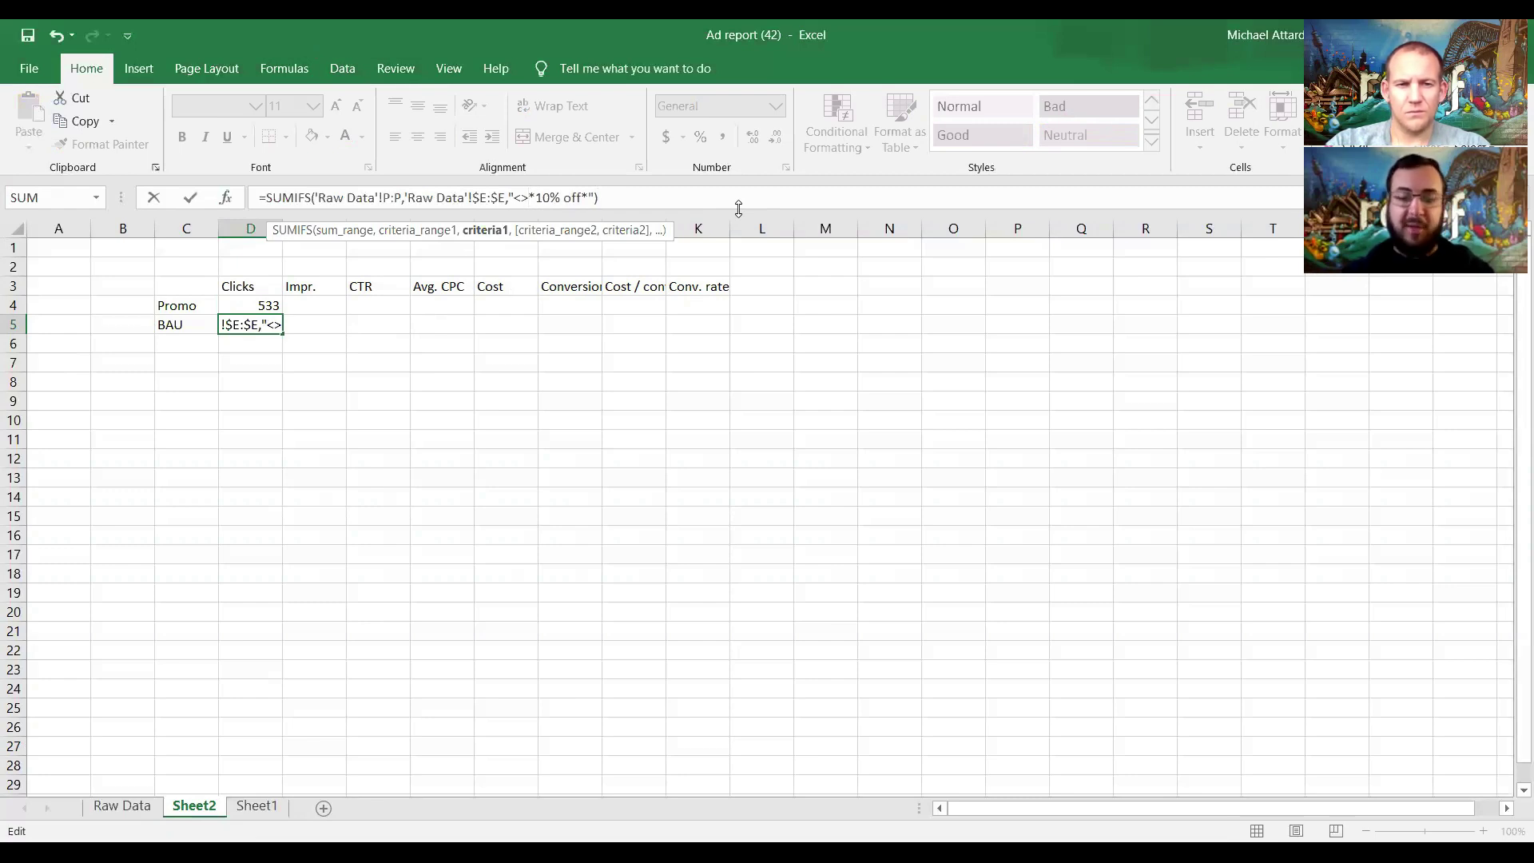
key("Return")
key("Up")
key("Up")
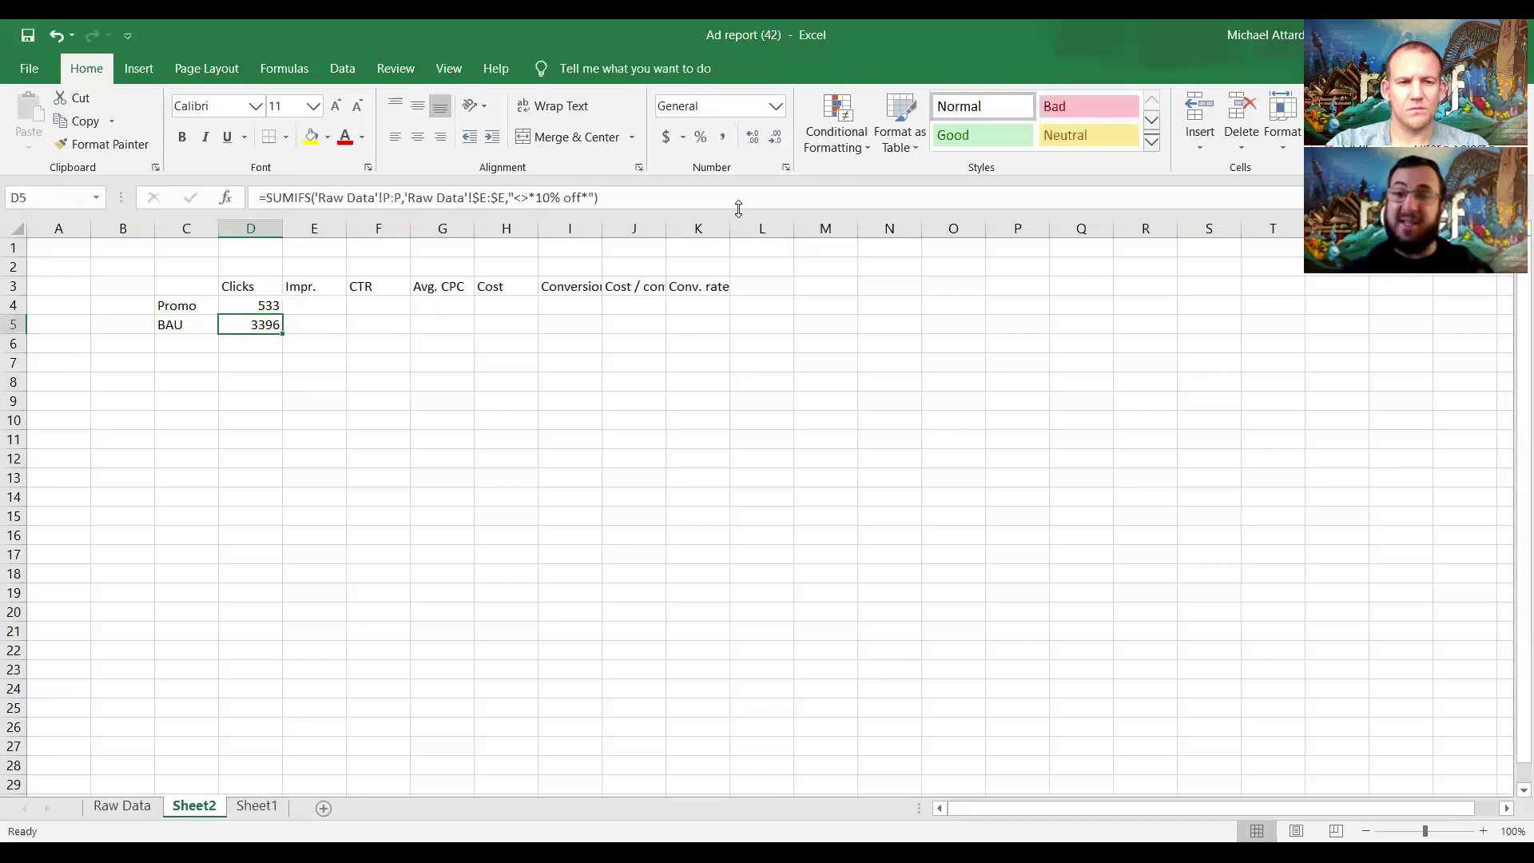
Step: Copy the Promo and BAU formulas from D4:D5 into the Impr. column, E4:E5
key("Up")
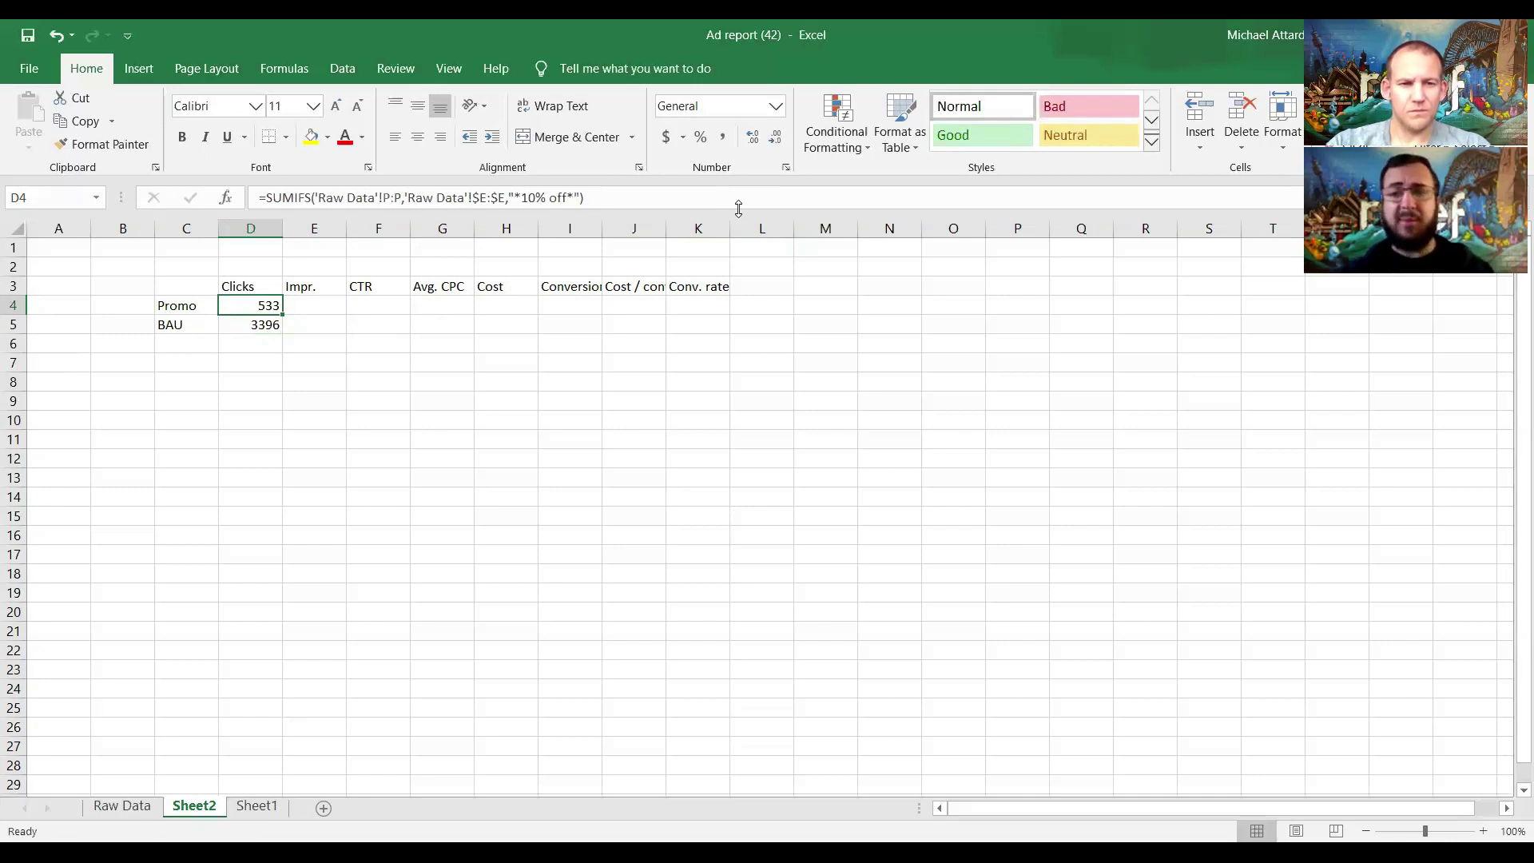
key("shift+Down")
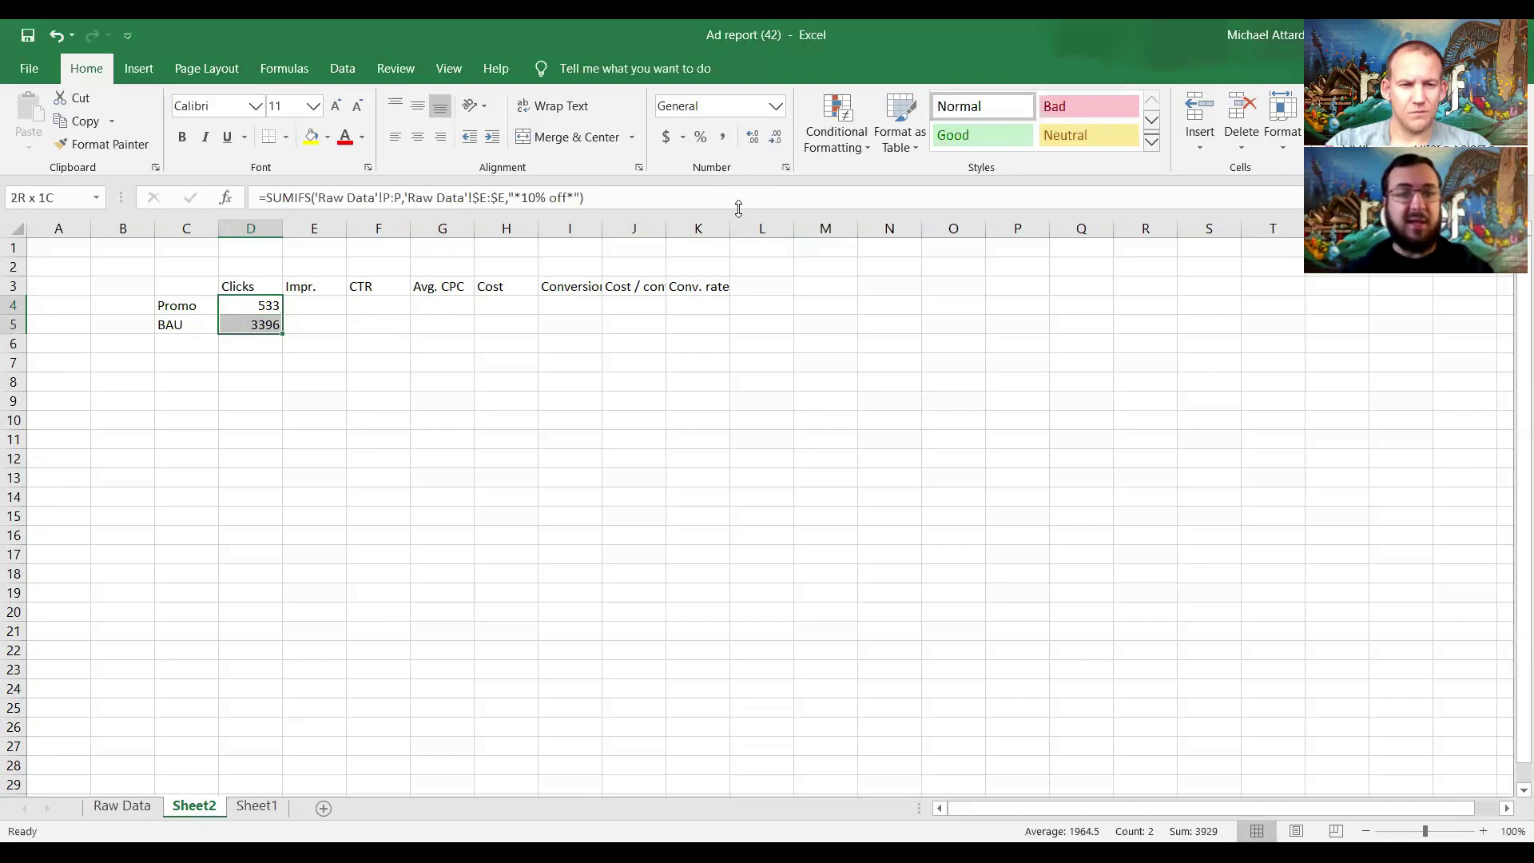
key("ctrl+c")
key("Right")
key("ctrl+v")
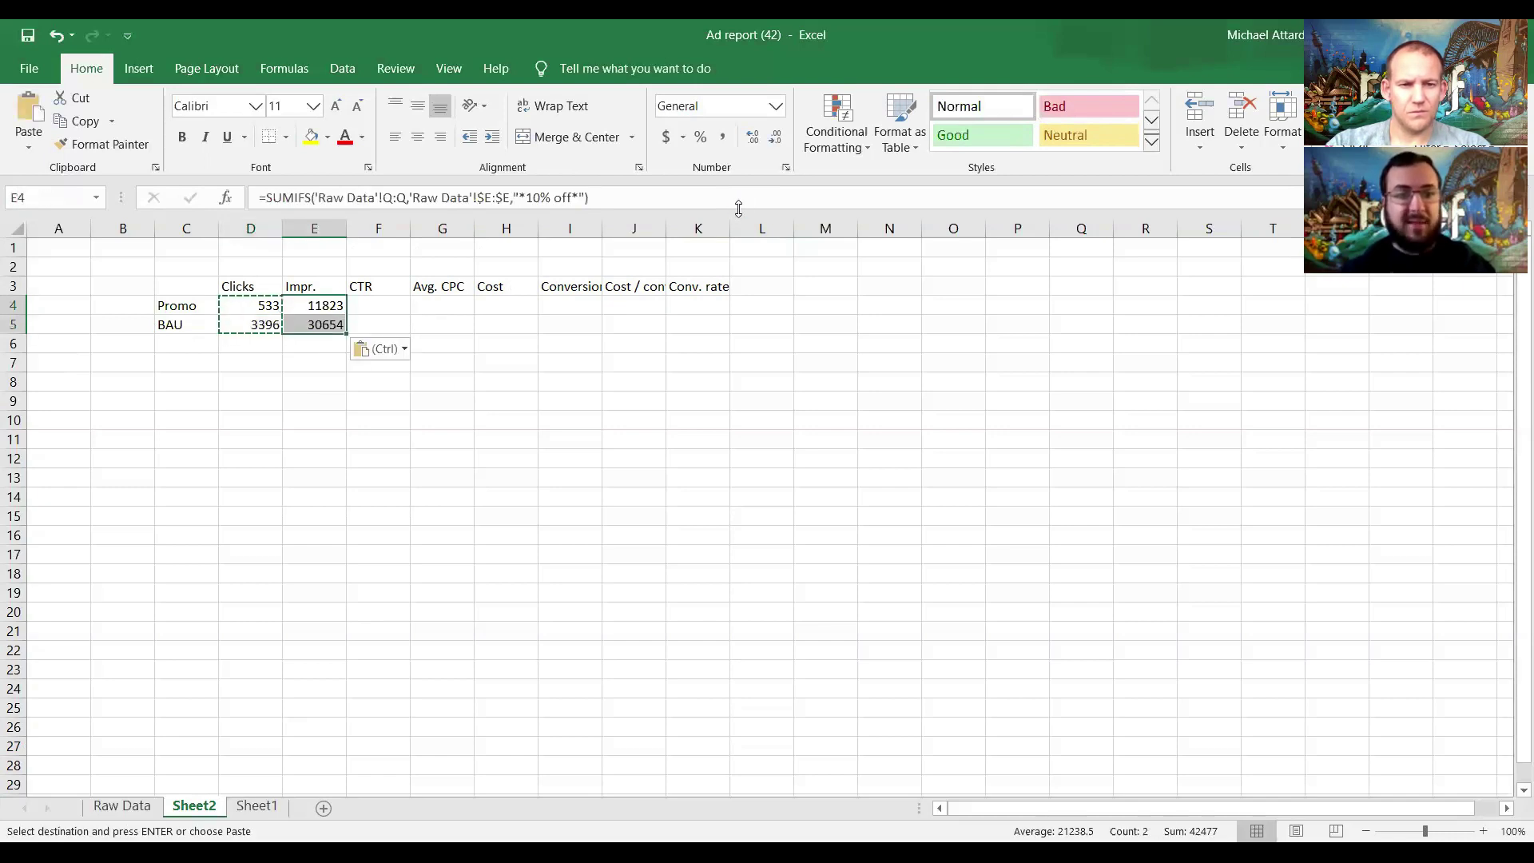
Step: Paste the same copied SUMIFS formulas into the Cost cells H4:H5 and the Conversions cells I4:I5
key("Right")
key("Right")
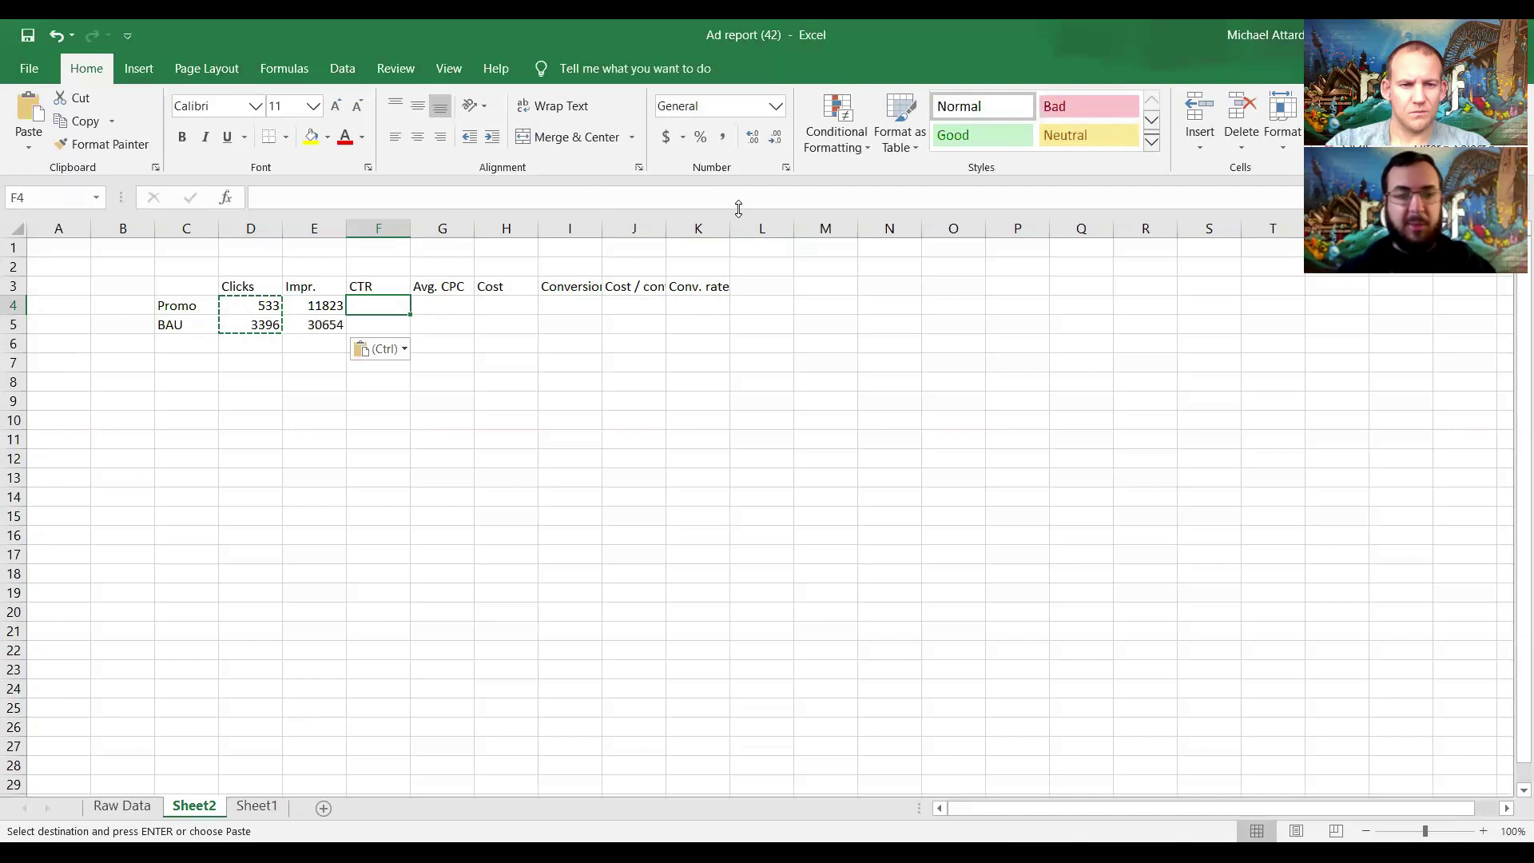
key("Right")
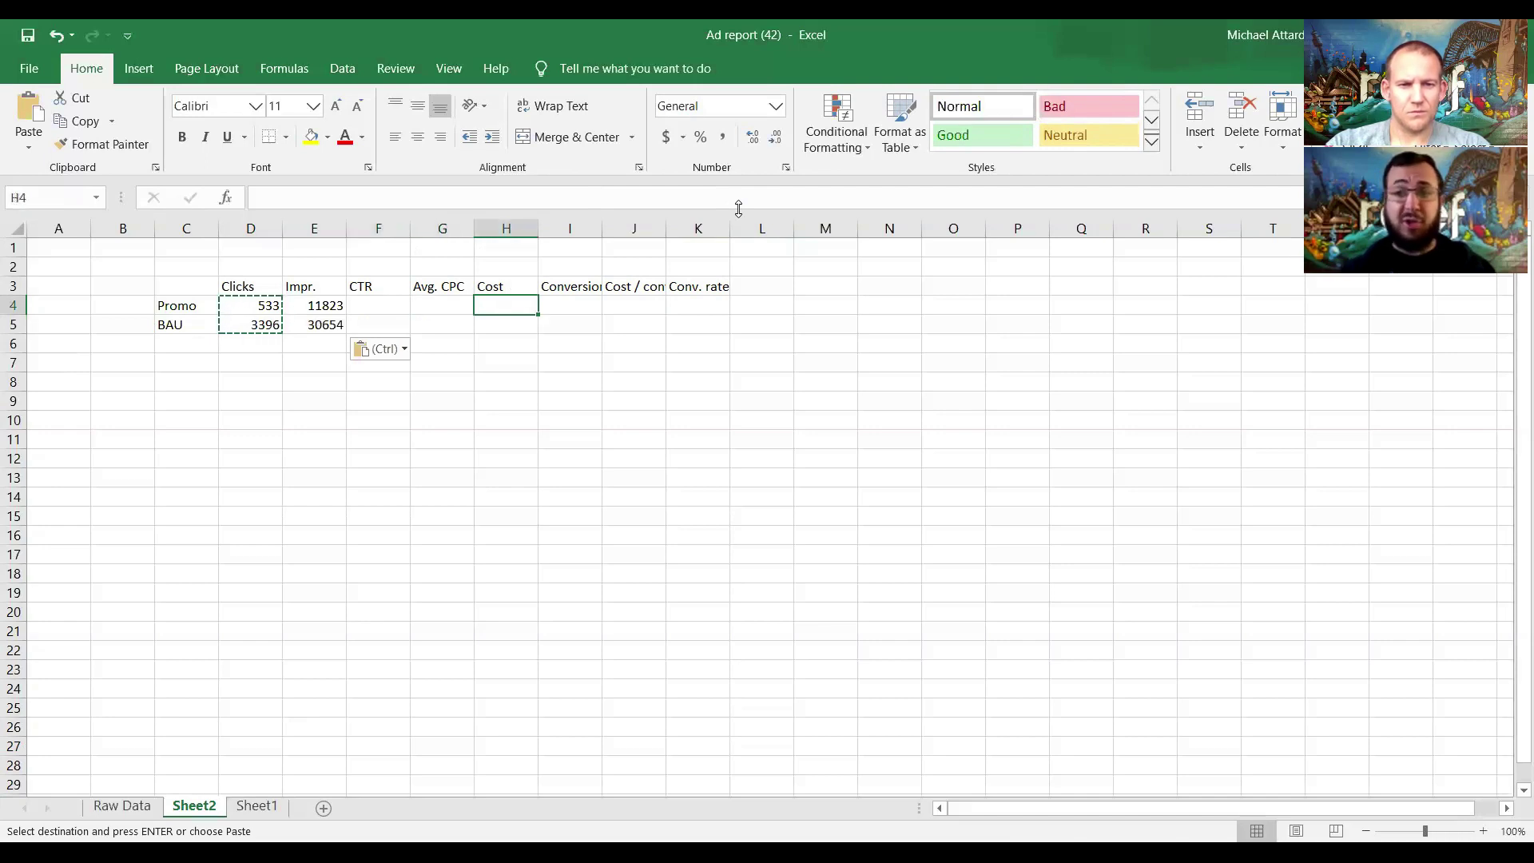
key("ctrl+v")
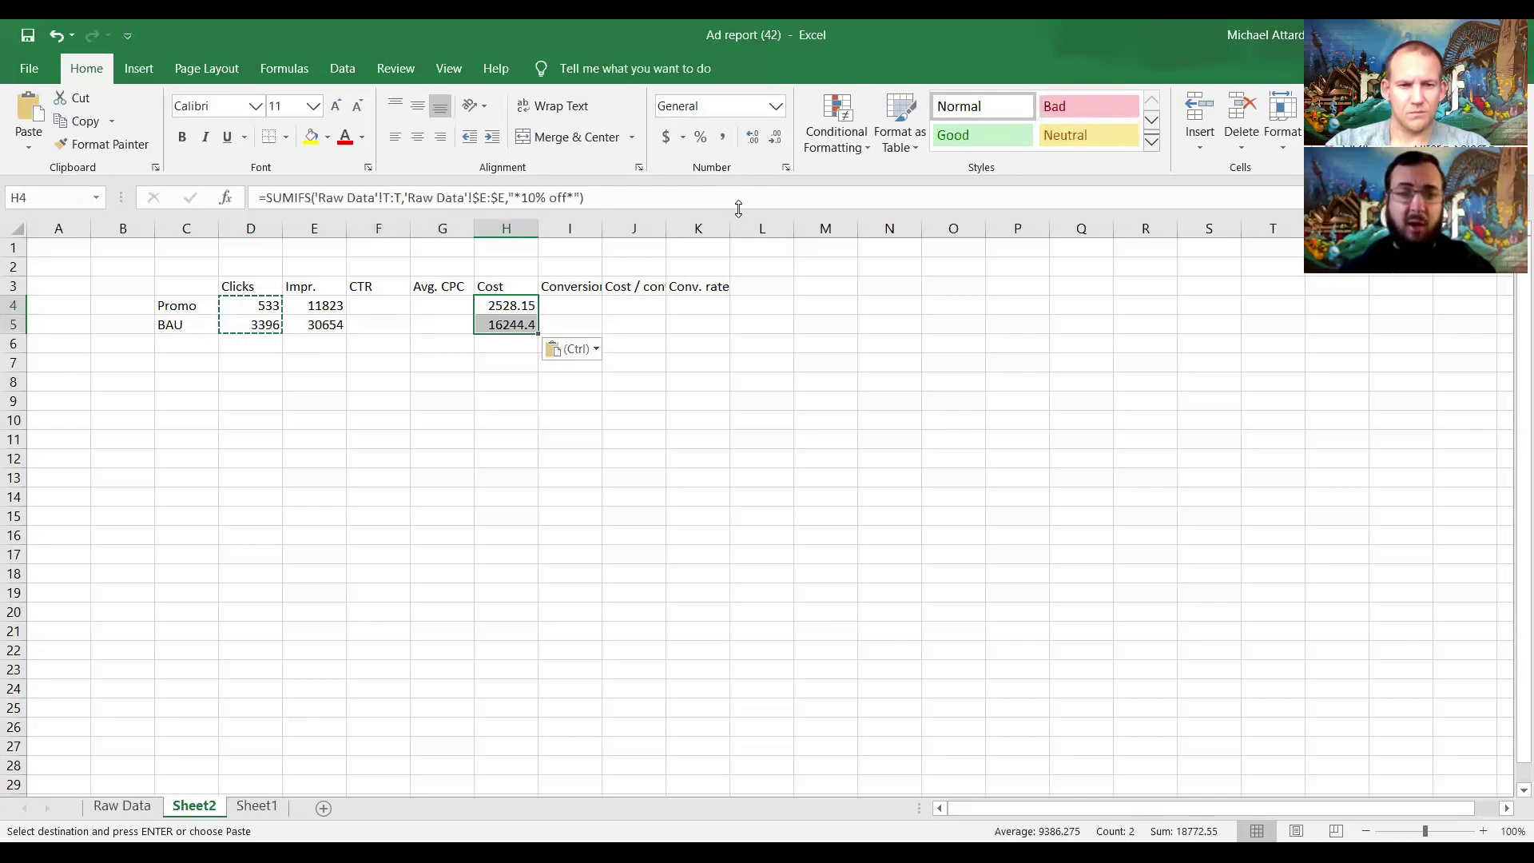
key("Right")
key("ctrl+v")
Step: Enter the Promo CTR formula =IFERROR(D4/E4,0) in F4
key("Left")
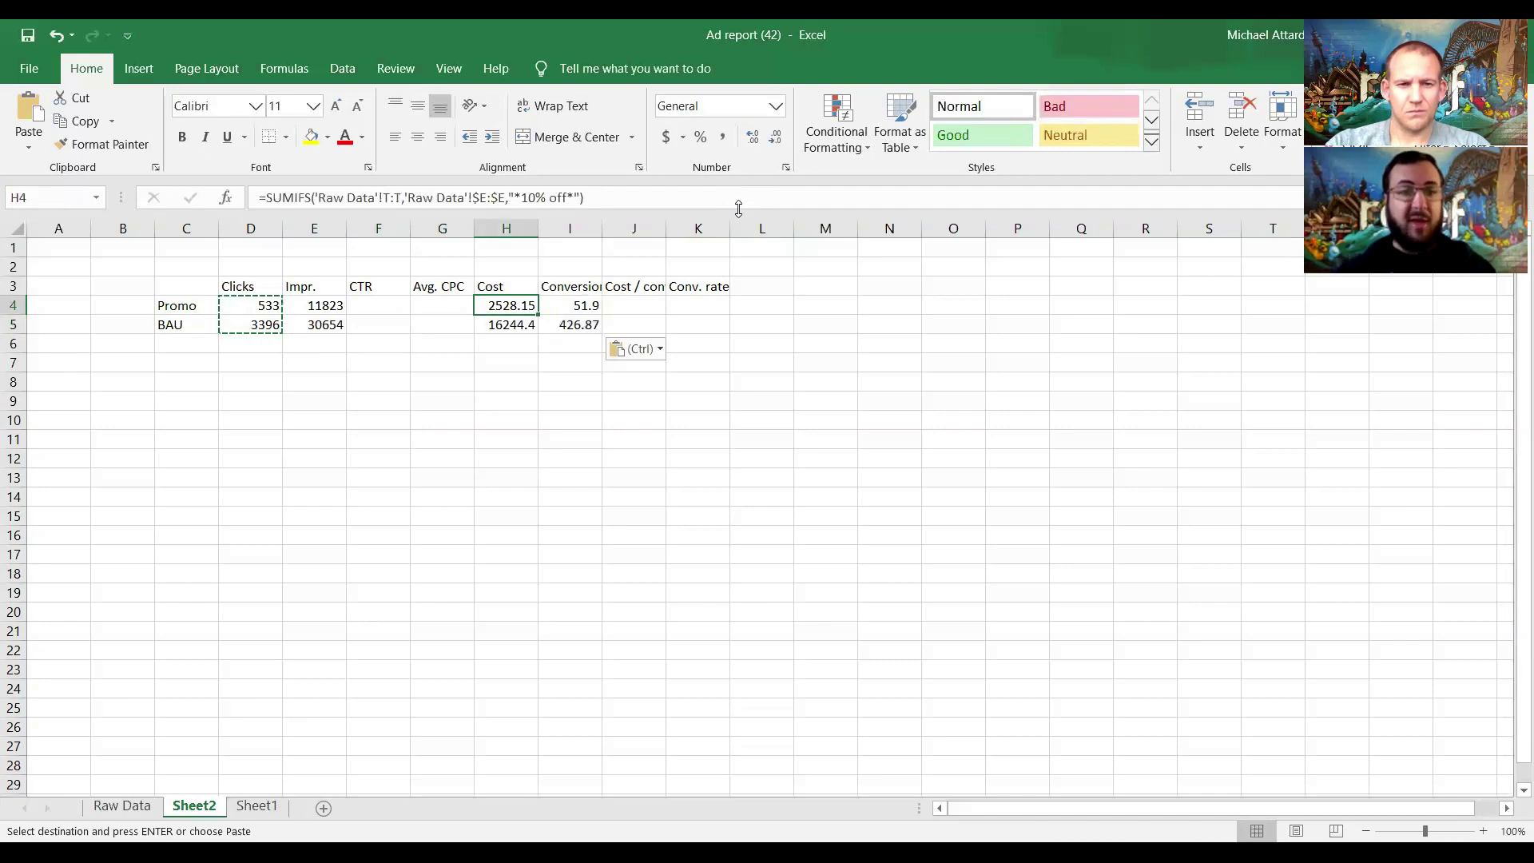
key("Left")
key("Left")
type("=")
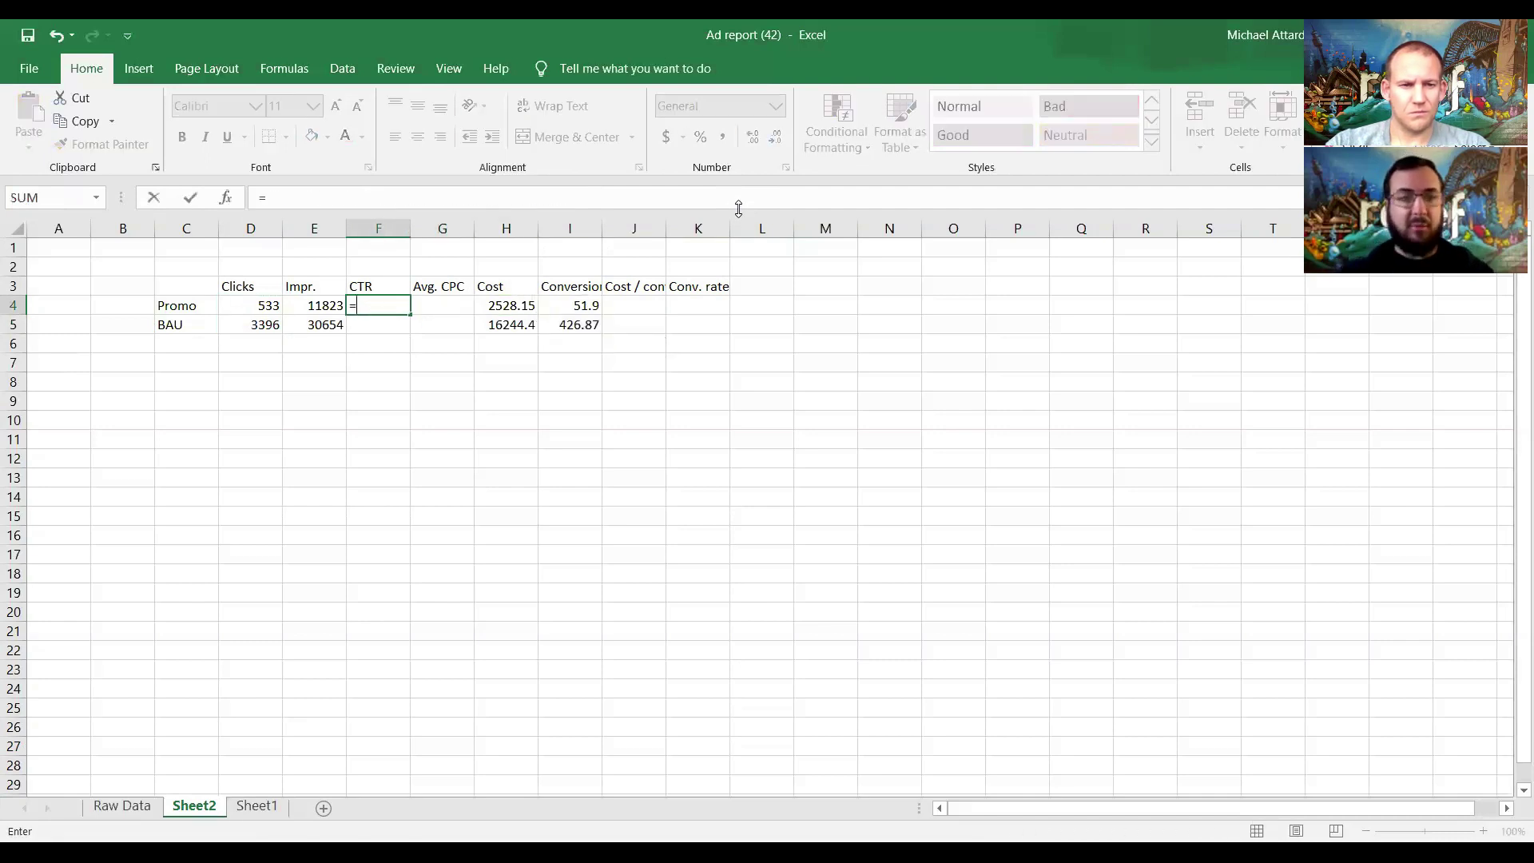
type("IFERROR")
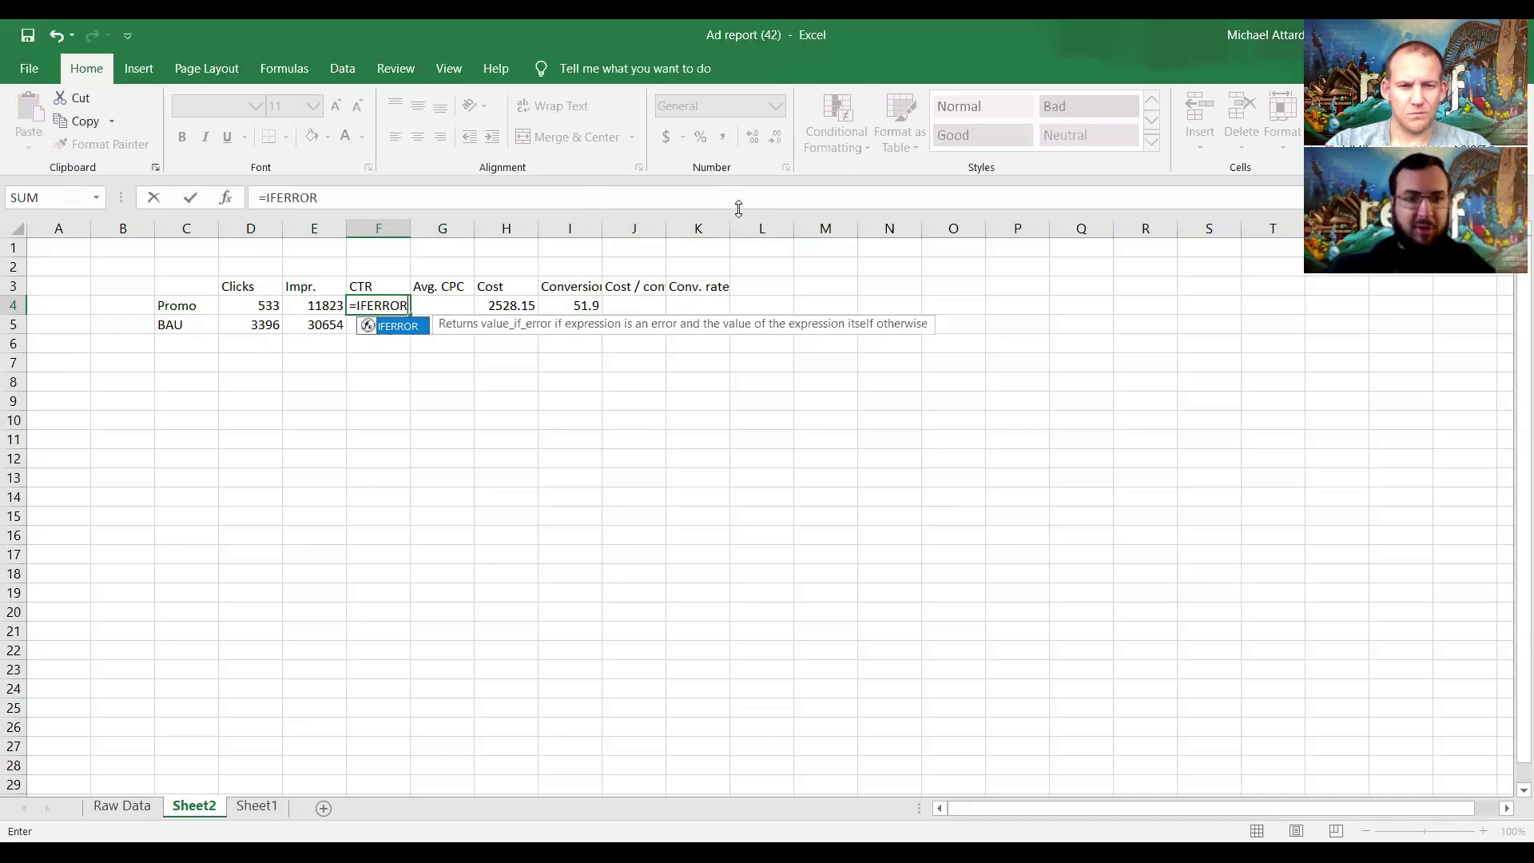
type("(")
key("Left")
key("Left")
type("/")
key("Left")
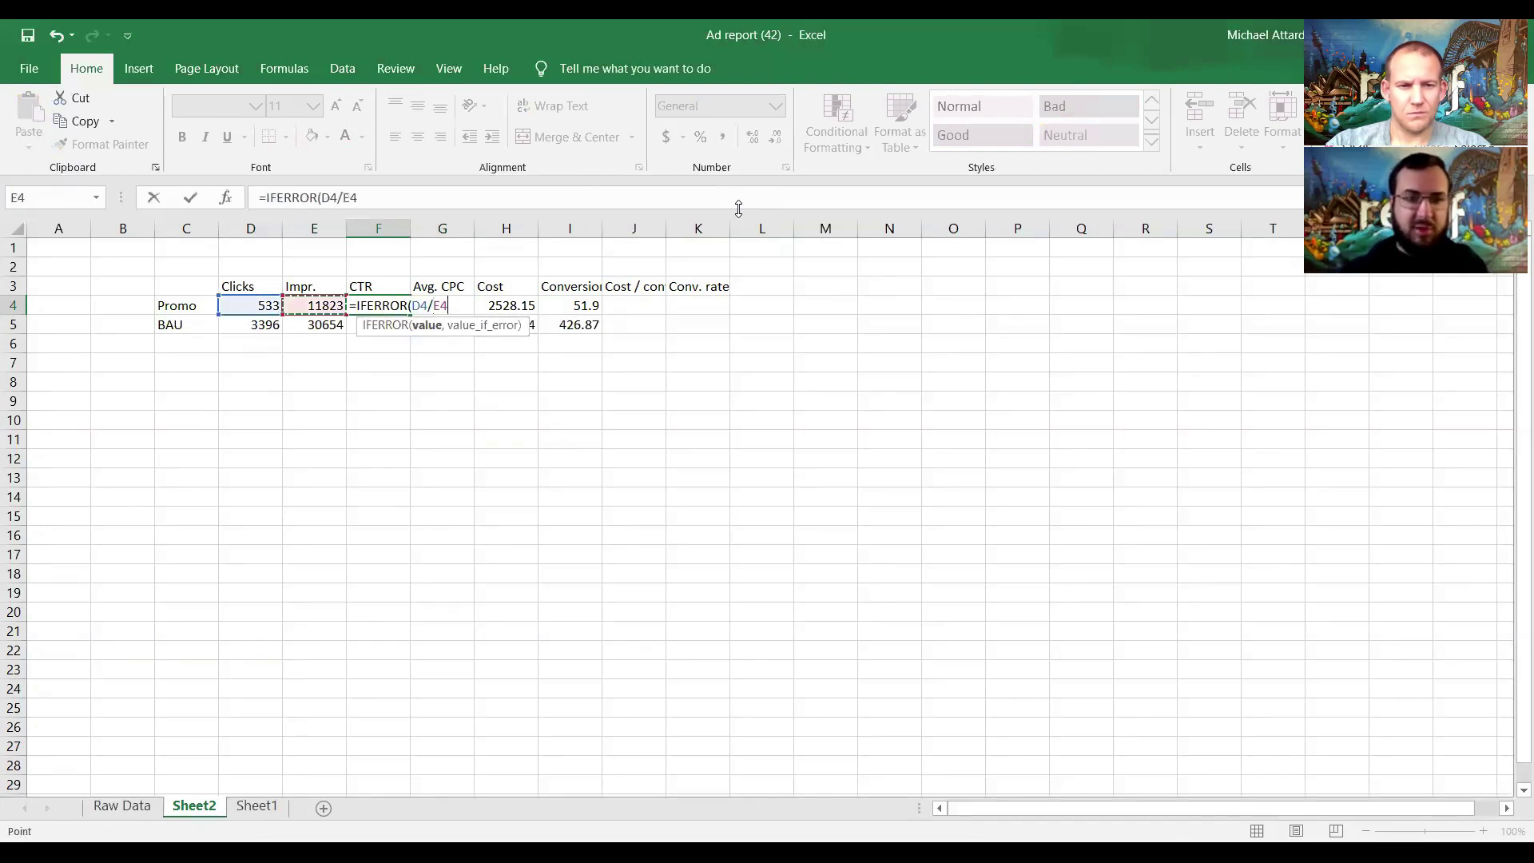
type(",0)")
key("Return")
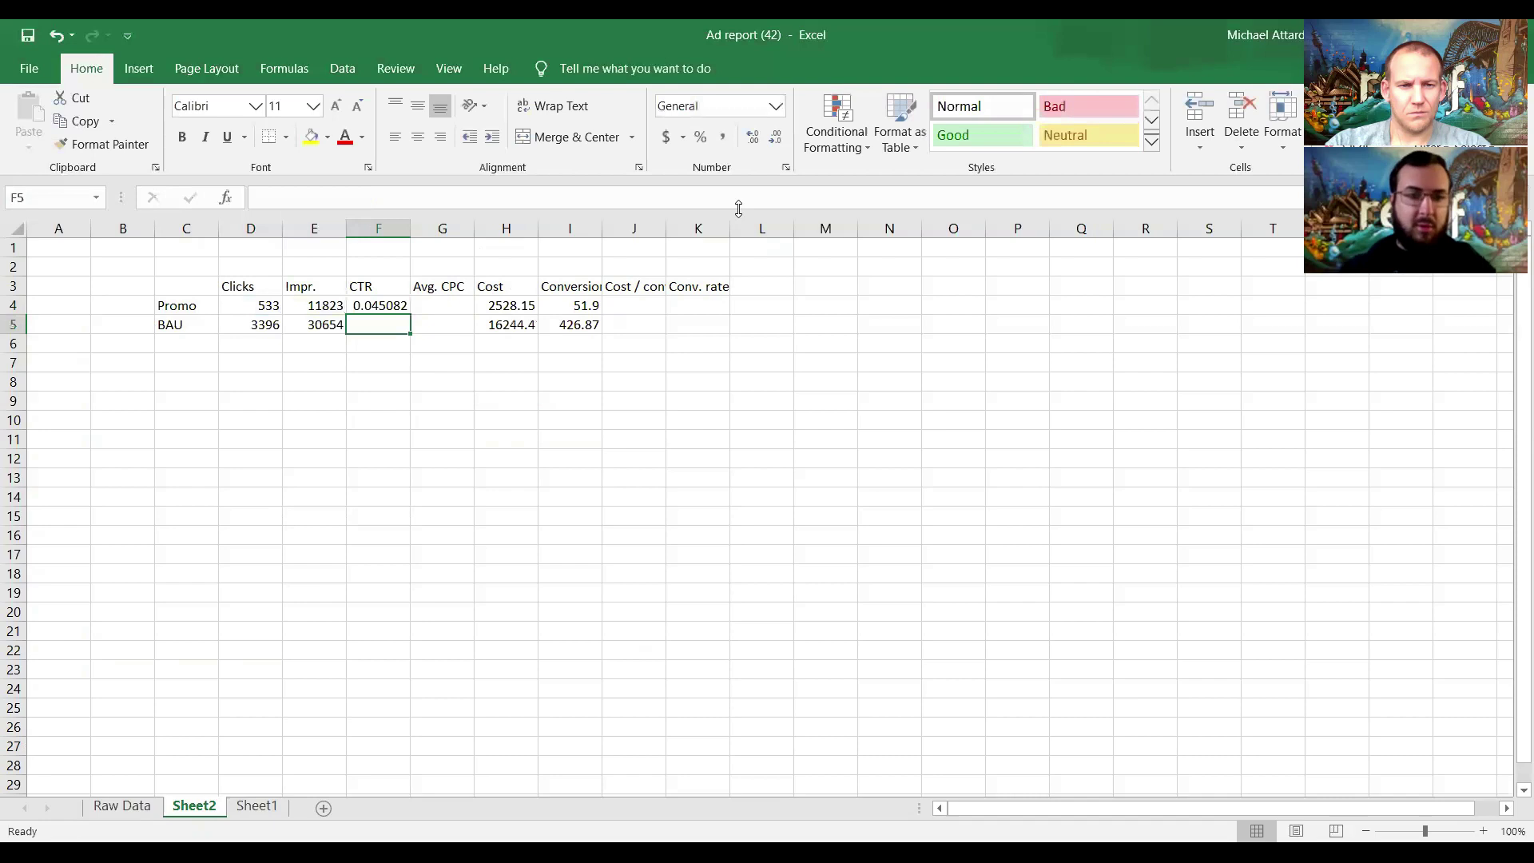
Step: Copy the CTR formula from F4 into the BAU cell F5
key("Up")
key("ctrl+c")
key("Down")
key("ctrl+v")
Step: Enter the Promo average CPC formula =IFERROR(H4/D4,0) in G4
key("Up")
key("Right")
key("Escape")
type("=")
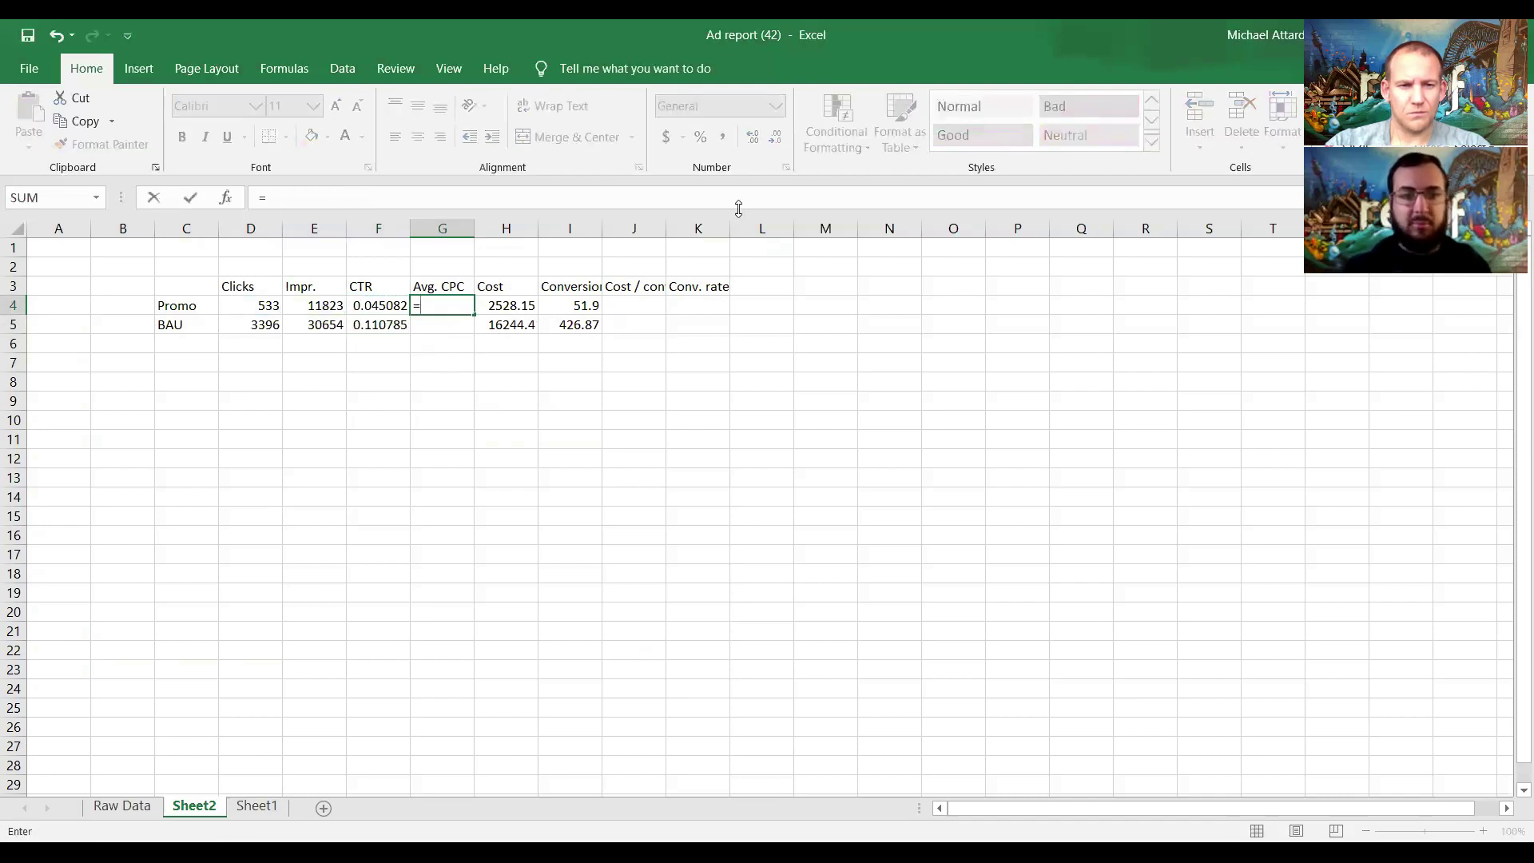
type("IFERROR(")
key("Right")
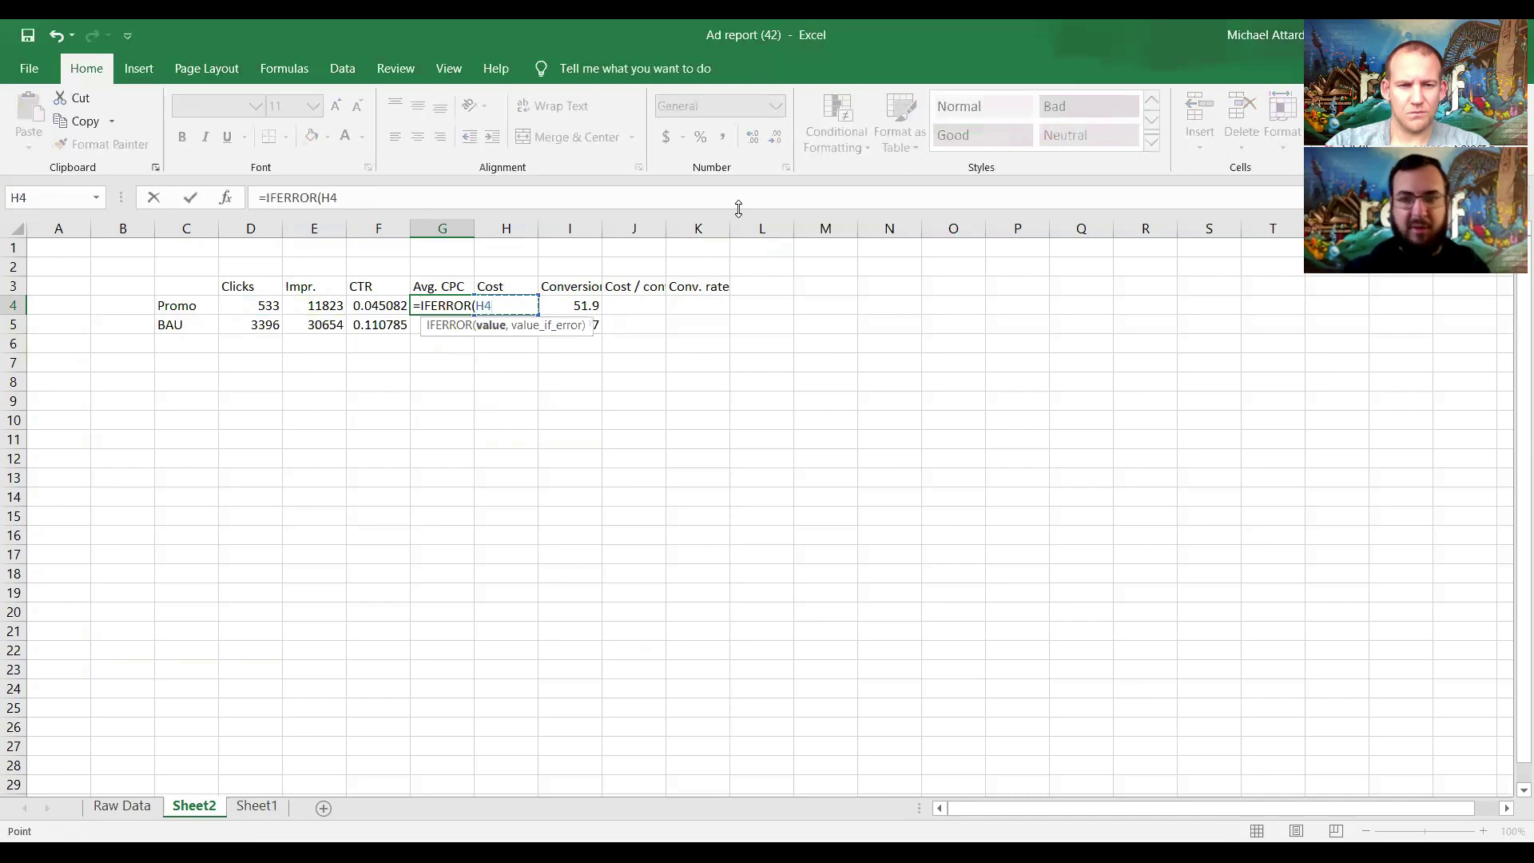
type("/")
key("Left")
key("Left")
key("Left")
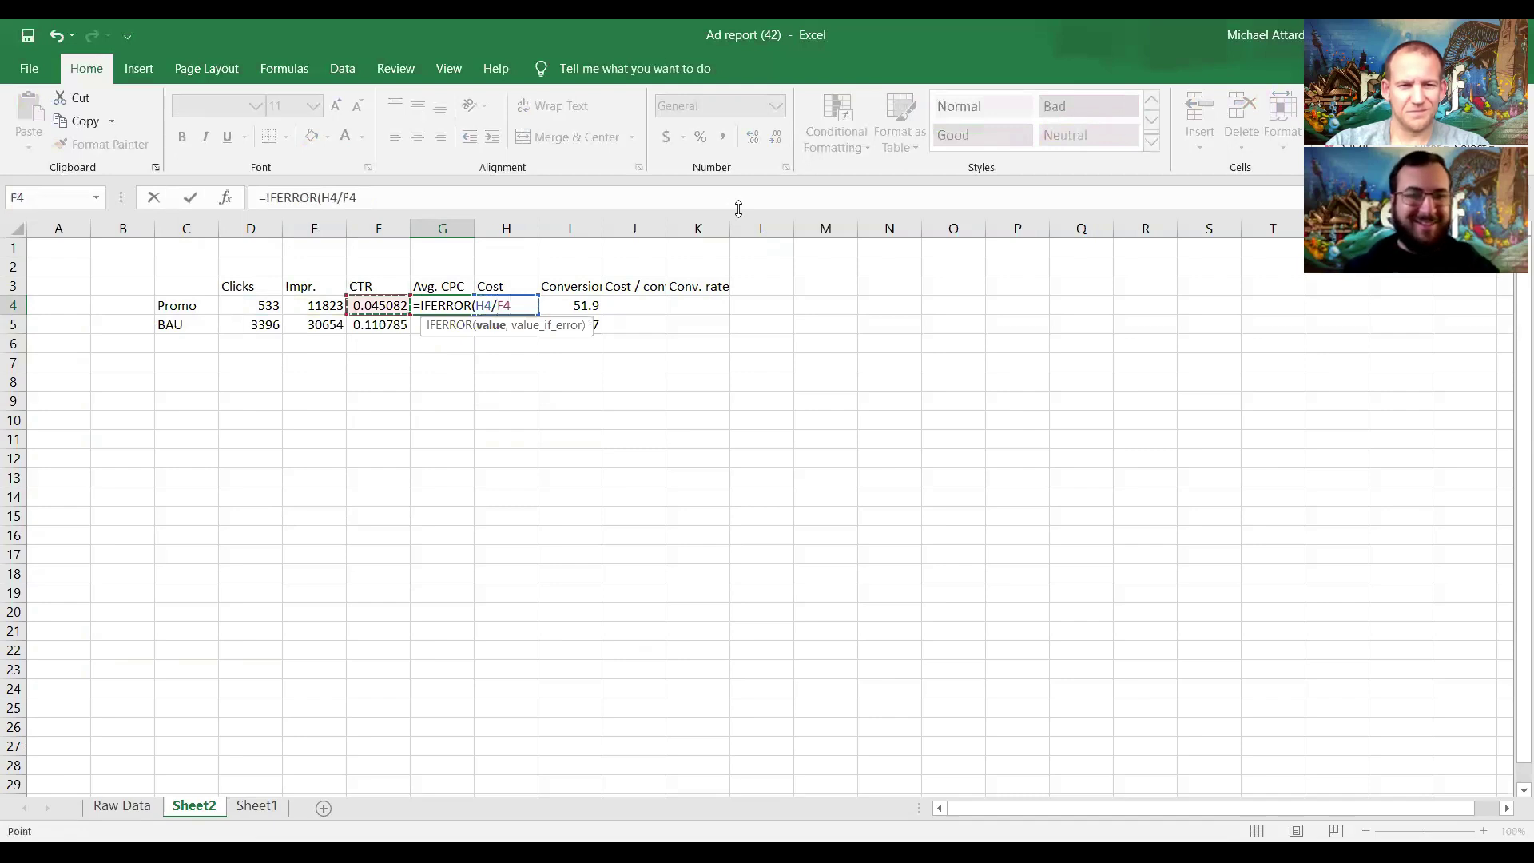
type(",0)")
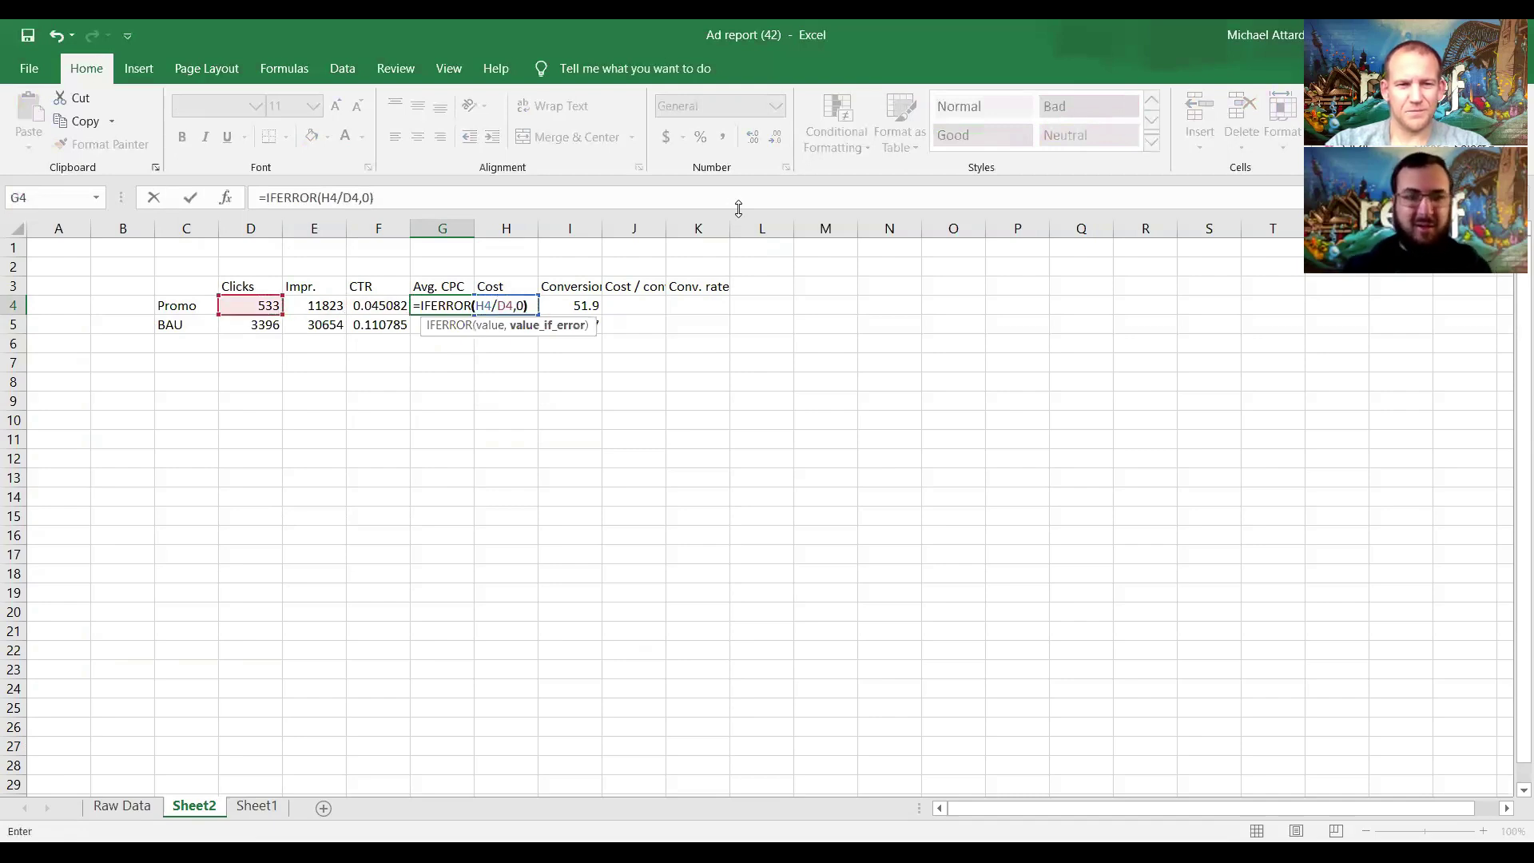
key("Return")
Step: Copy the average CPC formula from G4 into the BAU cell G5
key("Up")
key("ctrl+c")
key("Down")
key("ctrl+v")
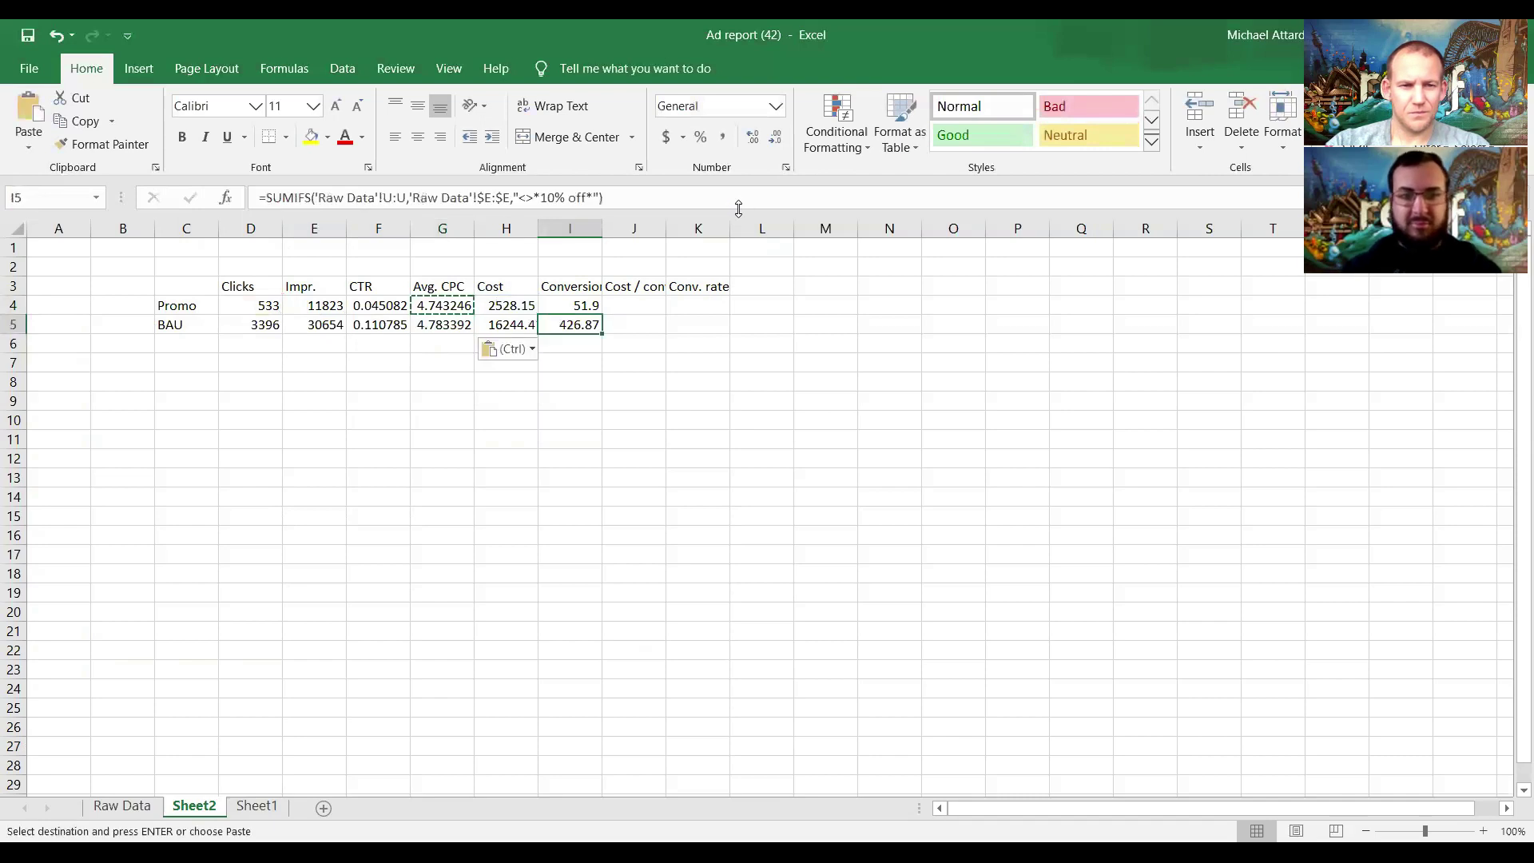
Step: Enter the Promo cost per conversion formula =IFERROR(H4/I4,0) in J4
key("Right")
key("Right")
key("Right")
key("Up")
key("Escape")
type("=")
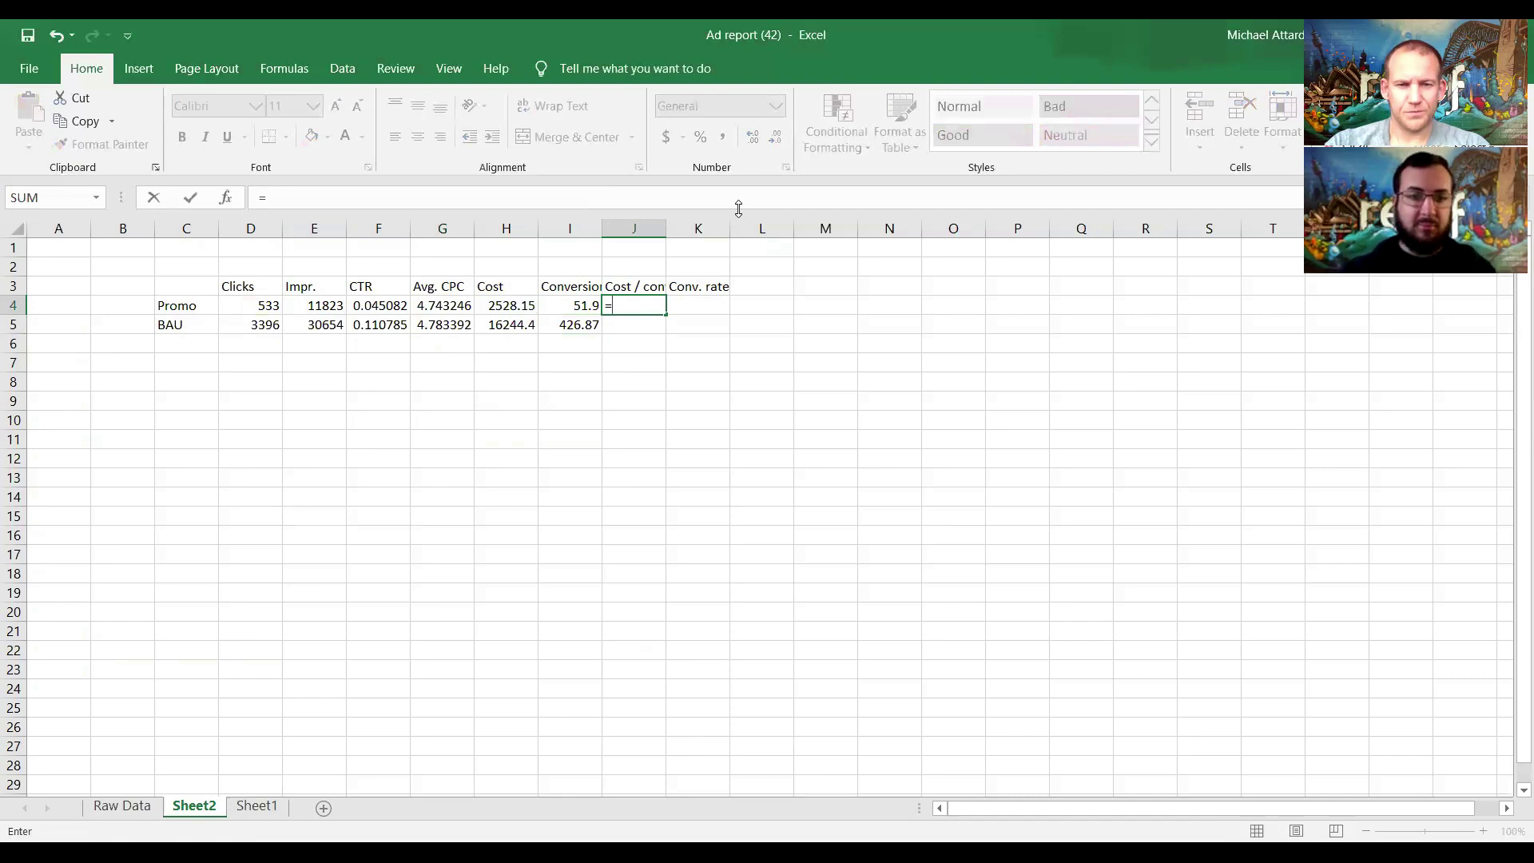
type("IFERROR(")
key("Left")
key("Left")
type("/")
key("Left")
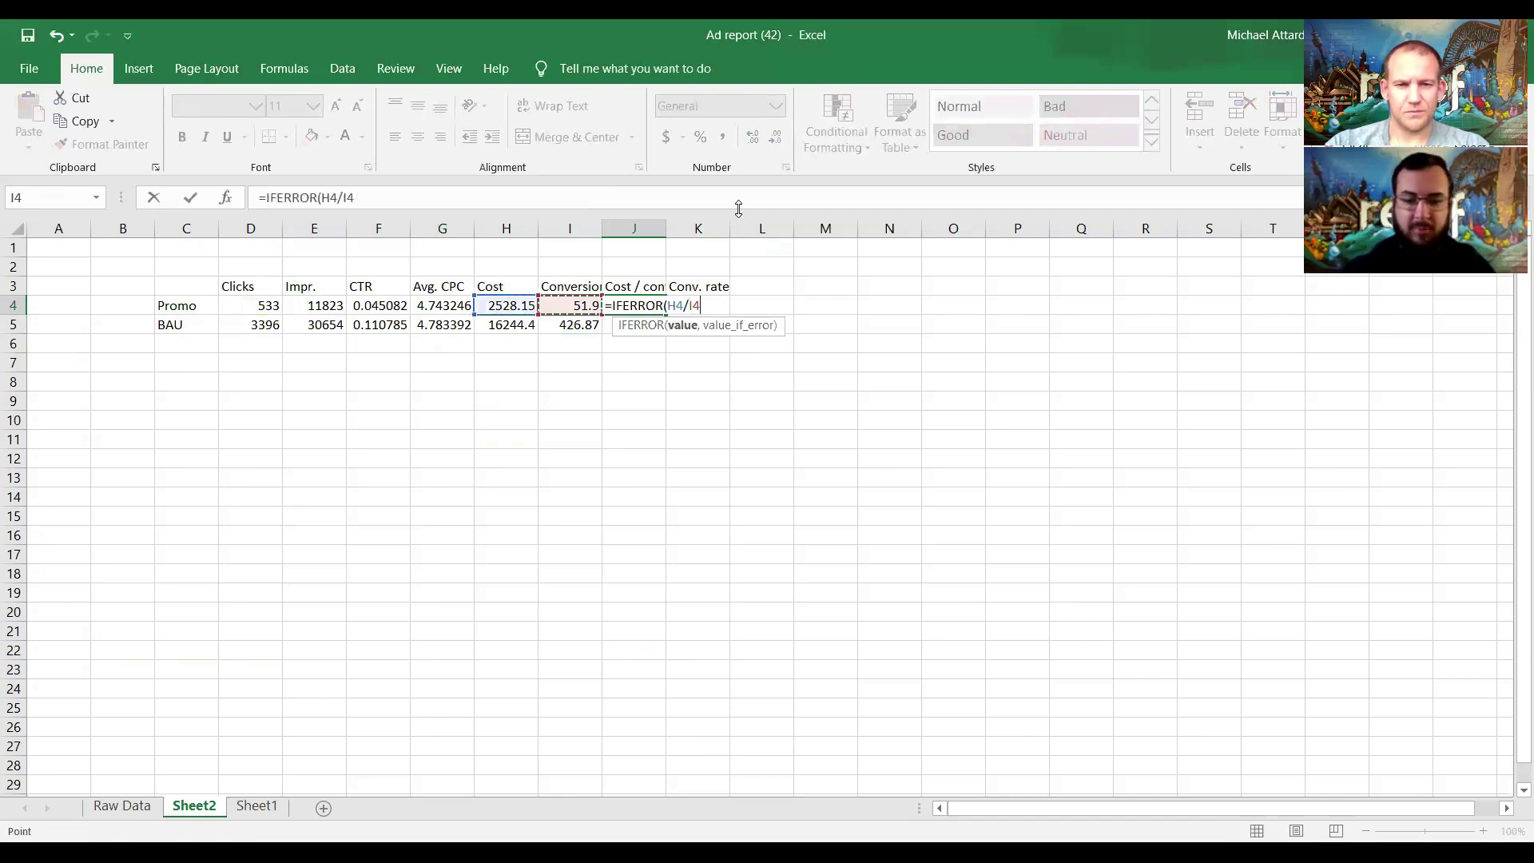
type(",0)")
key("Return")
Step: Copy the cost per conversion formula from J4 into the BAU cell J5
key("Up")
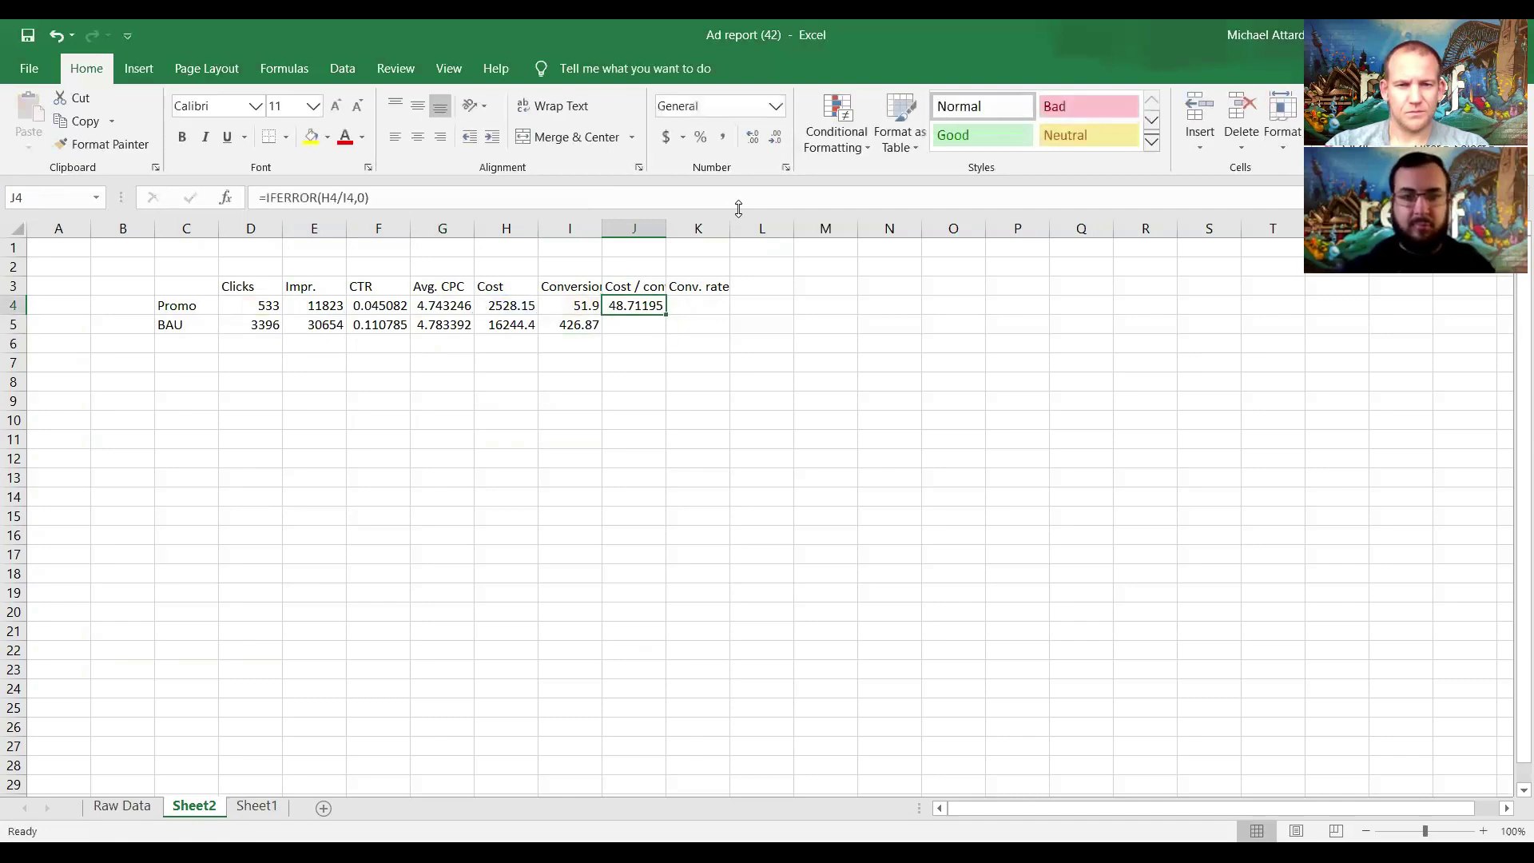
key("ctrl+c")
key("Down")
key("ctrl+v")
Step: Enter the Promo conversion rate formula =IFERROR(I4/D4,0) in K4
key("Right")
key("Up")
key("Escape")
type("=")
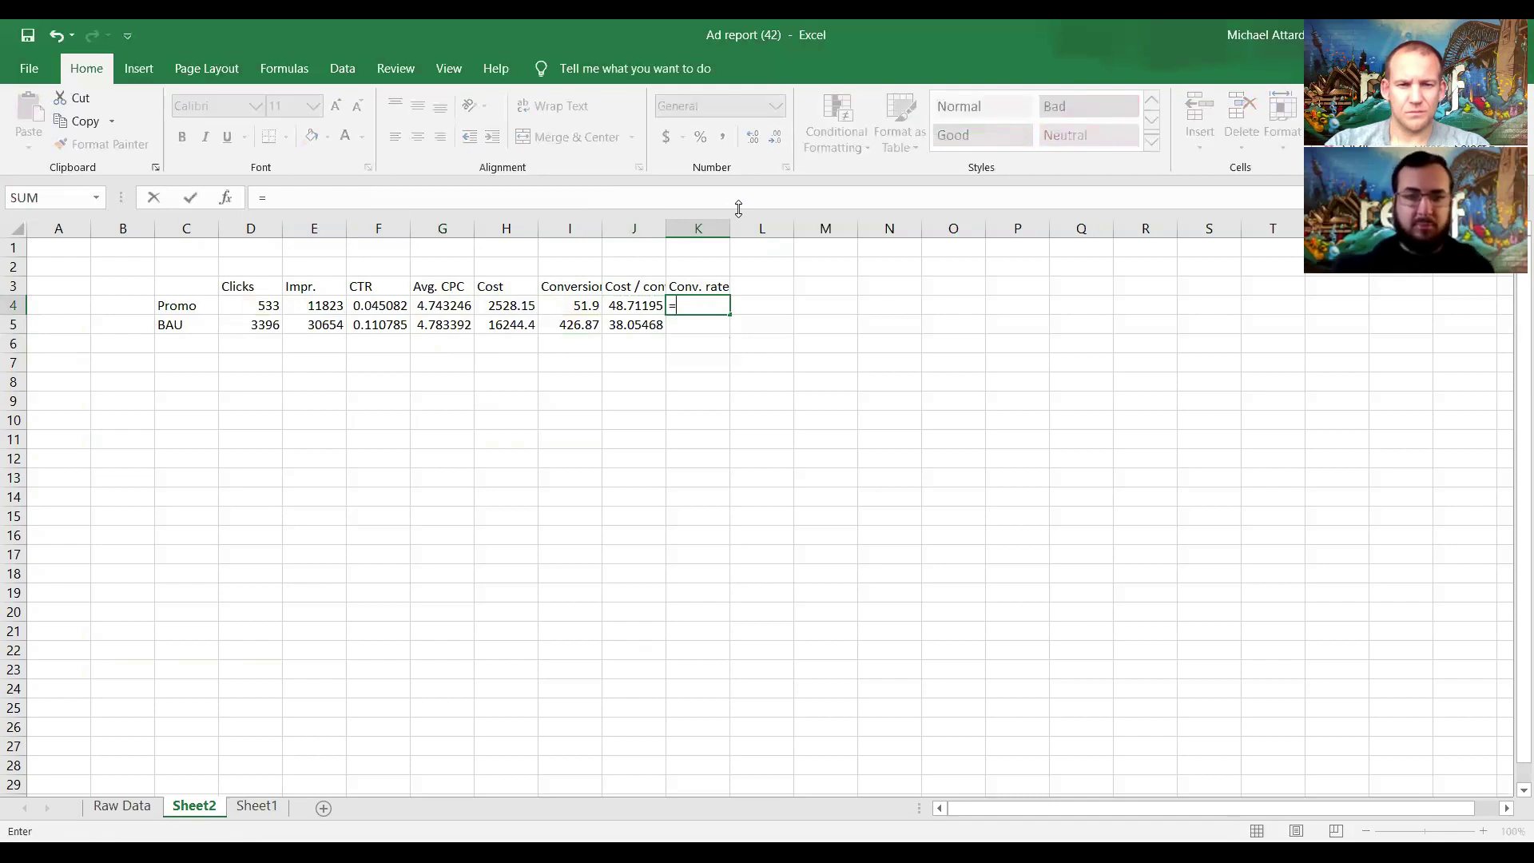
type("IFERROR(")
key("Left")
key("Left")
type("/")
key("Left")
key("Left")
key("Left")
key("Left")
key("Left")
key("Left")
key("Left")
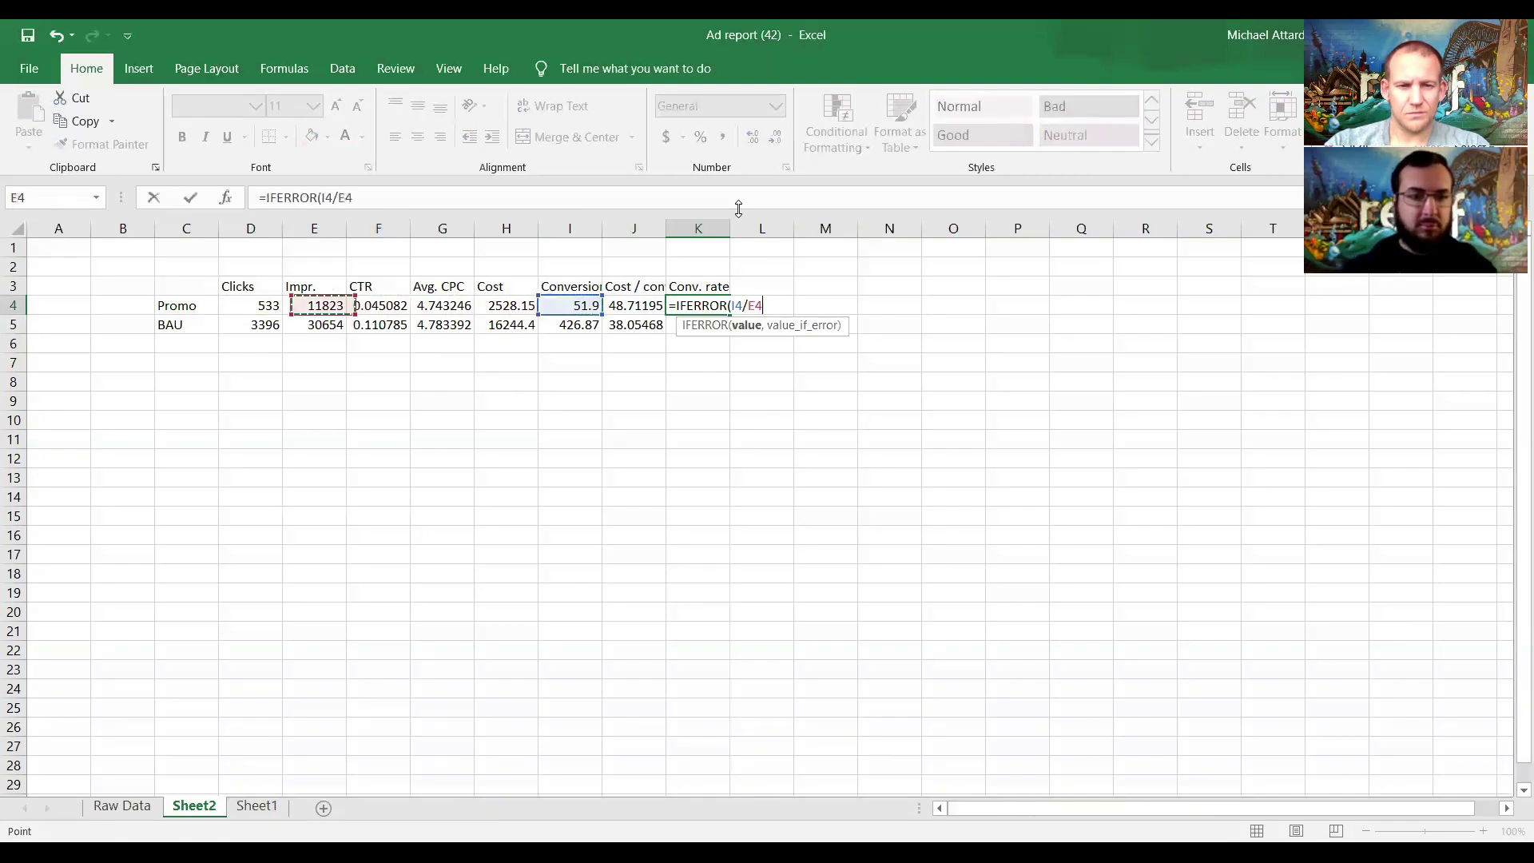
type(",0)")
key("Return")
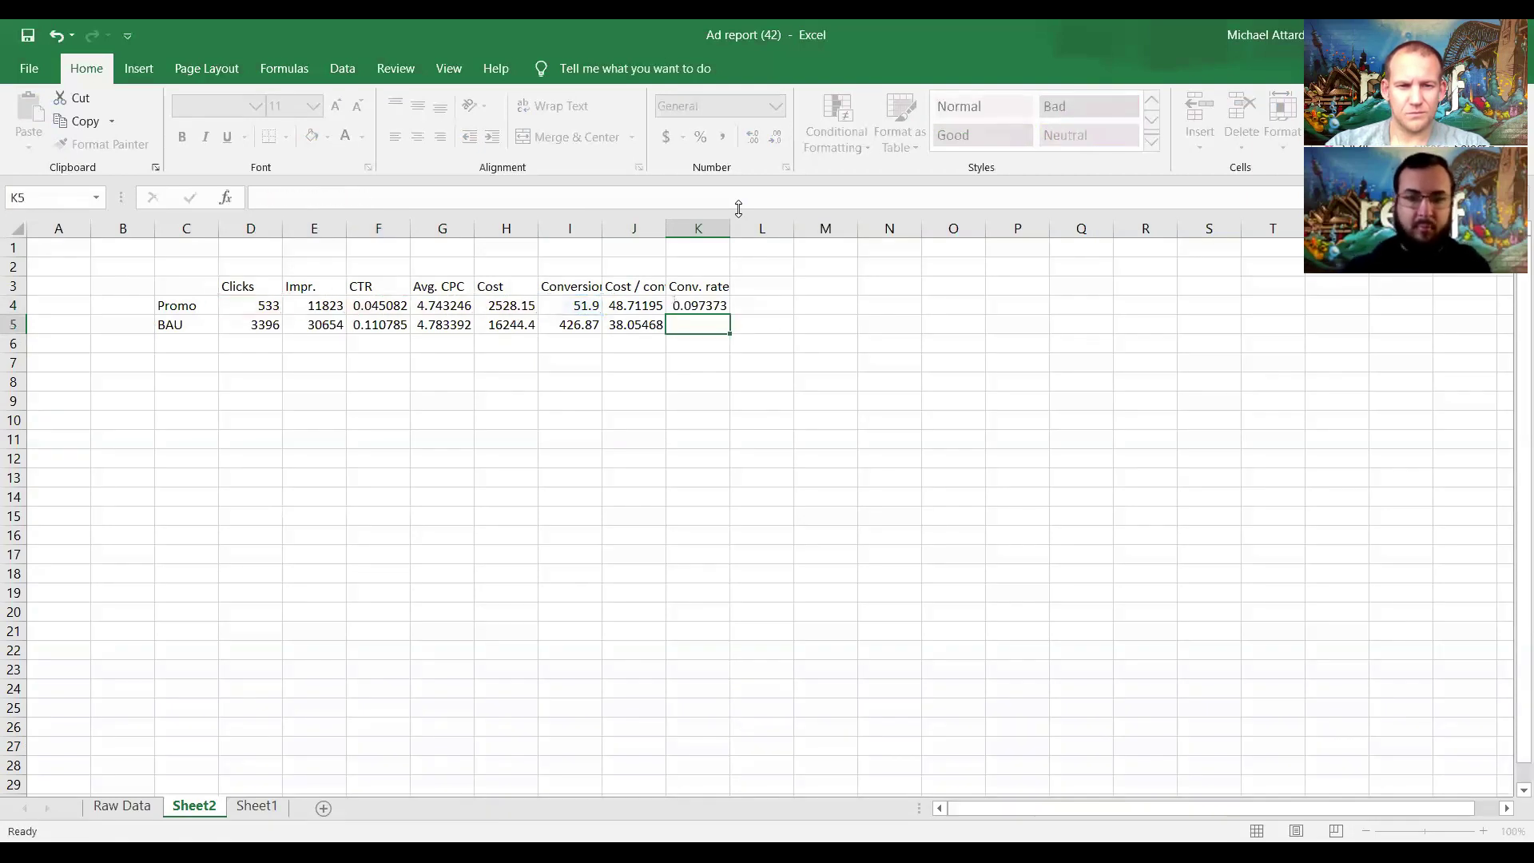
Step: Copy the conversion rate formula from K4 into the BAU cell K5
key("Up")
key("ctrl+c")
key("Down")
key("ctrl+v")
Step: Format the conversion rates K4:K5 as percentages and the costs per conversion J4:J5 in the dollar Accounting format
key("shift+Up")
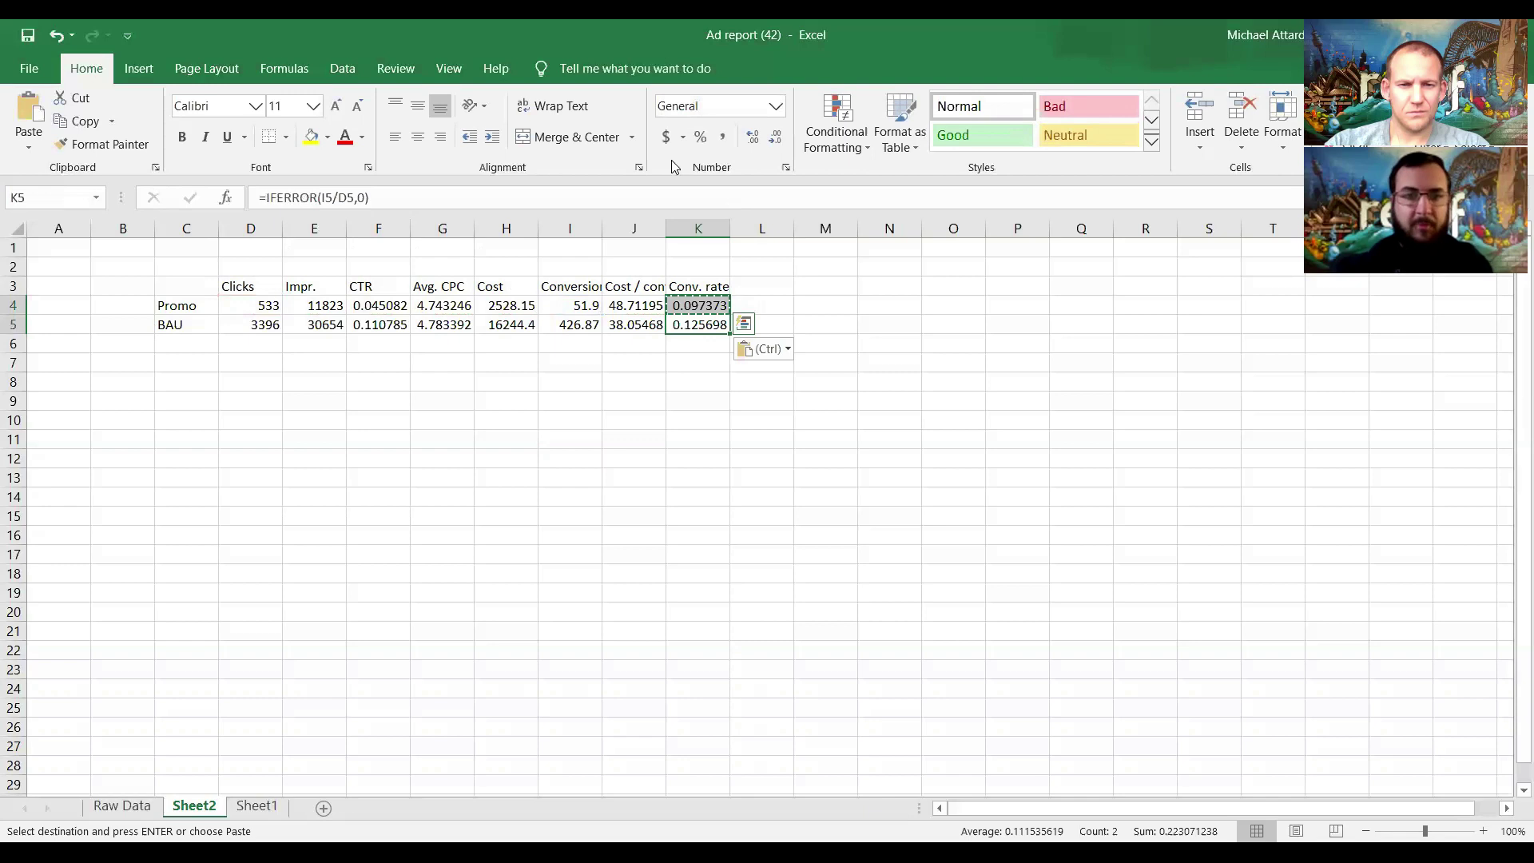
left_click(701, 142)
key("Left")
key("shift+Up")
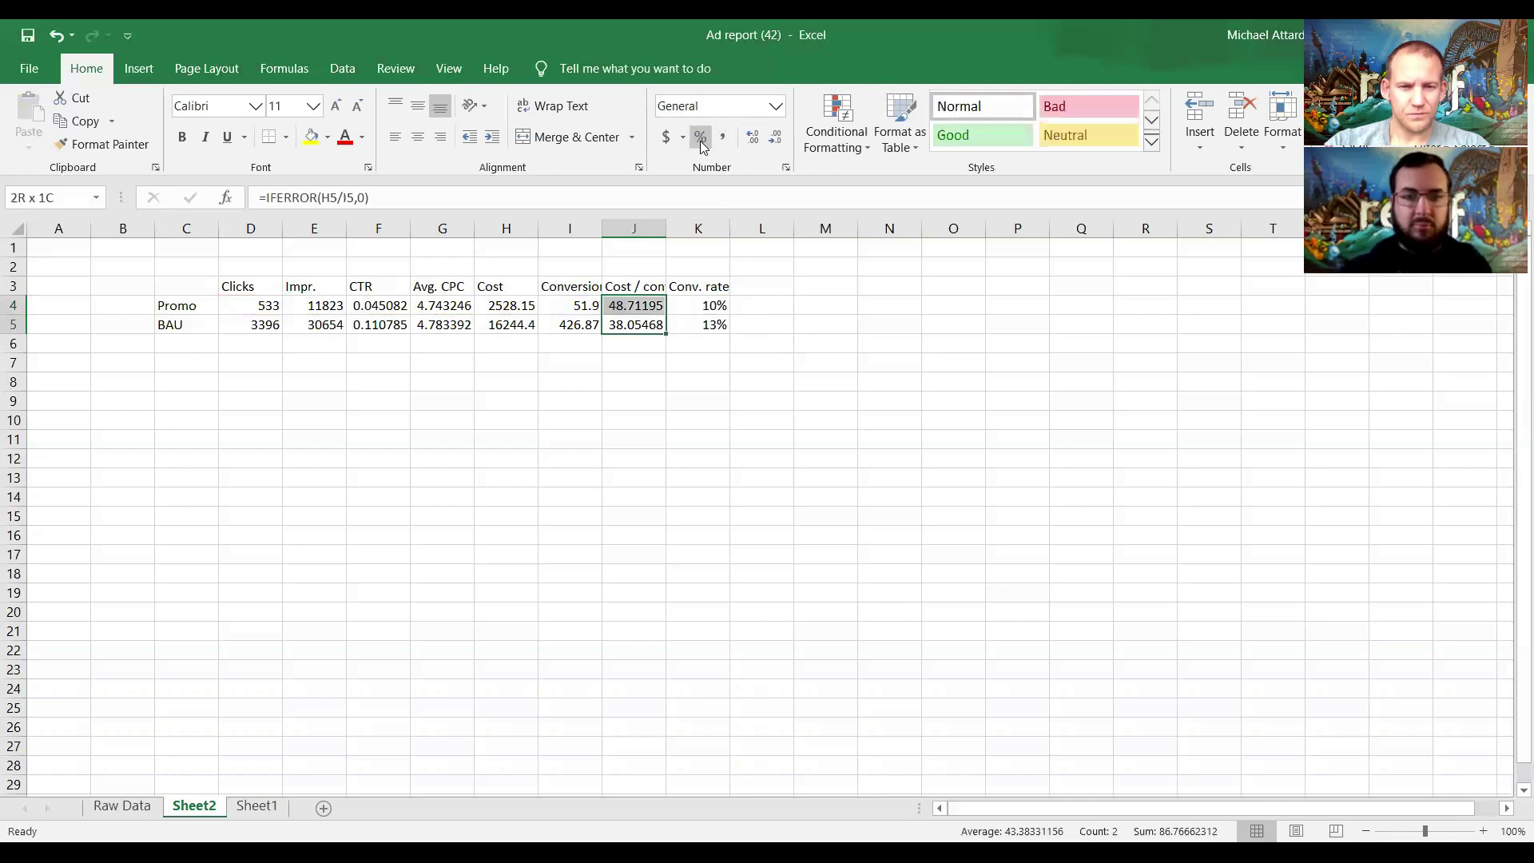
left_click(664, 137)
Step: Apply the dollar Accounting format to the Avg. CPC and Cost values in G4:H5
key("Left")
key("Left")
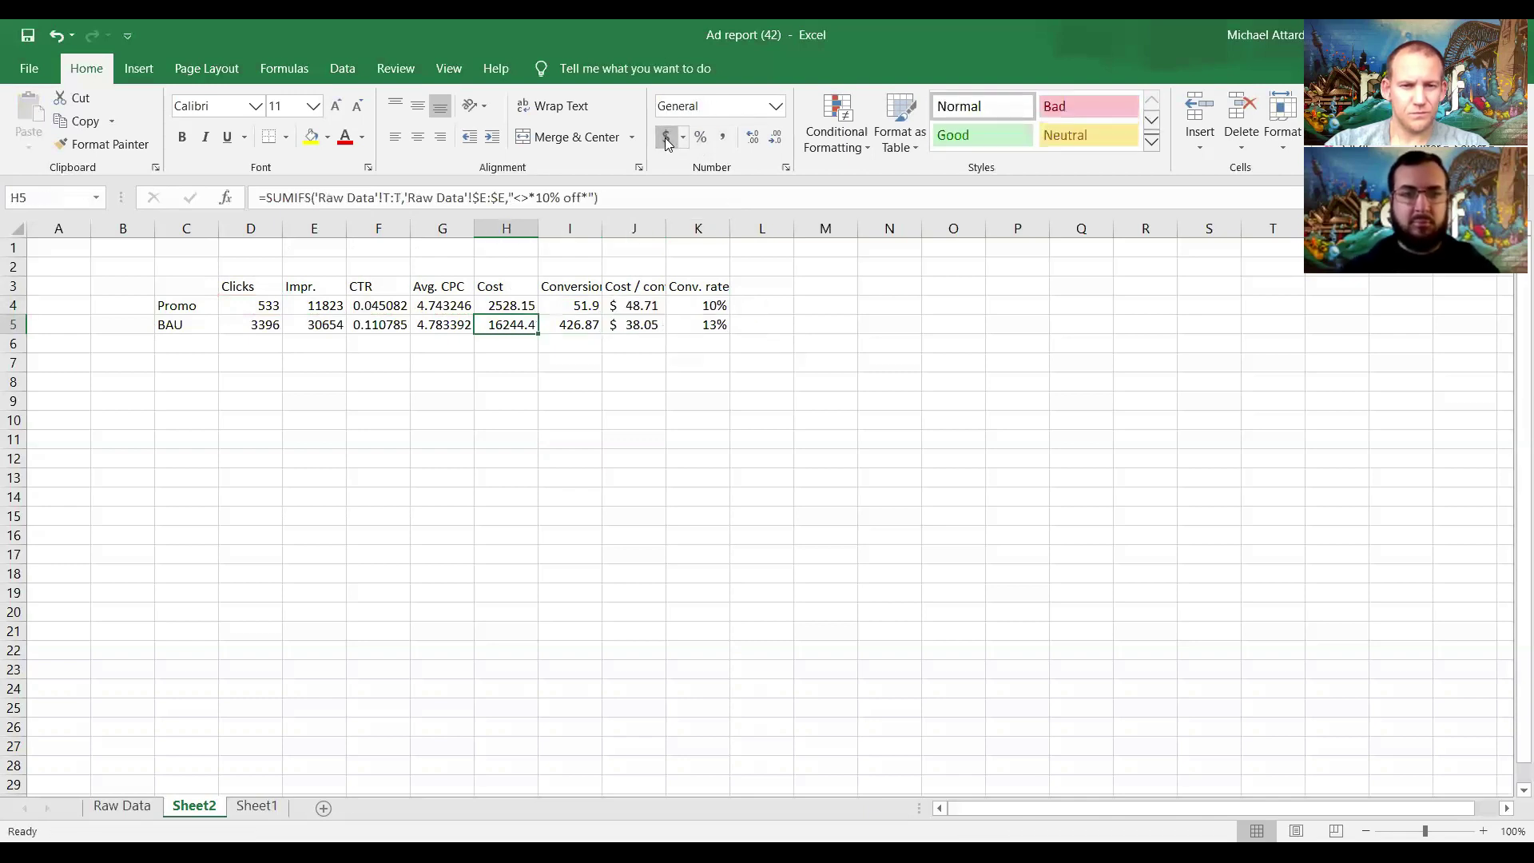
key("shift+Up")
key("shift+Left")
left_click(664, 137)
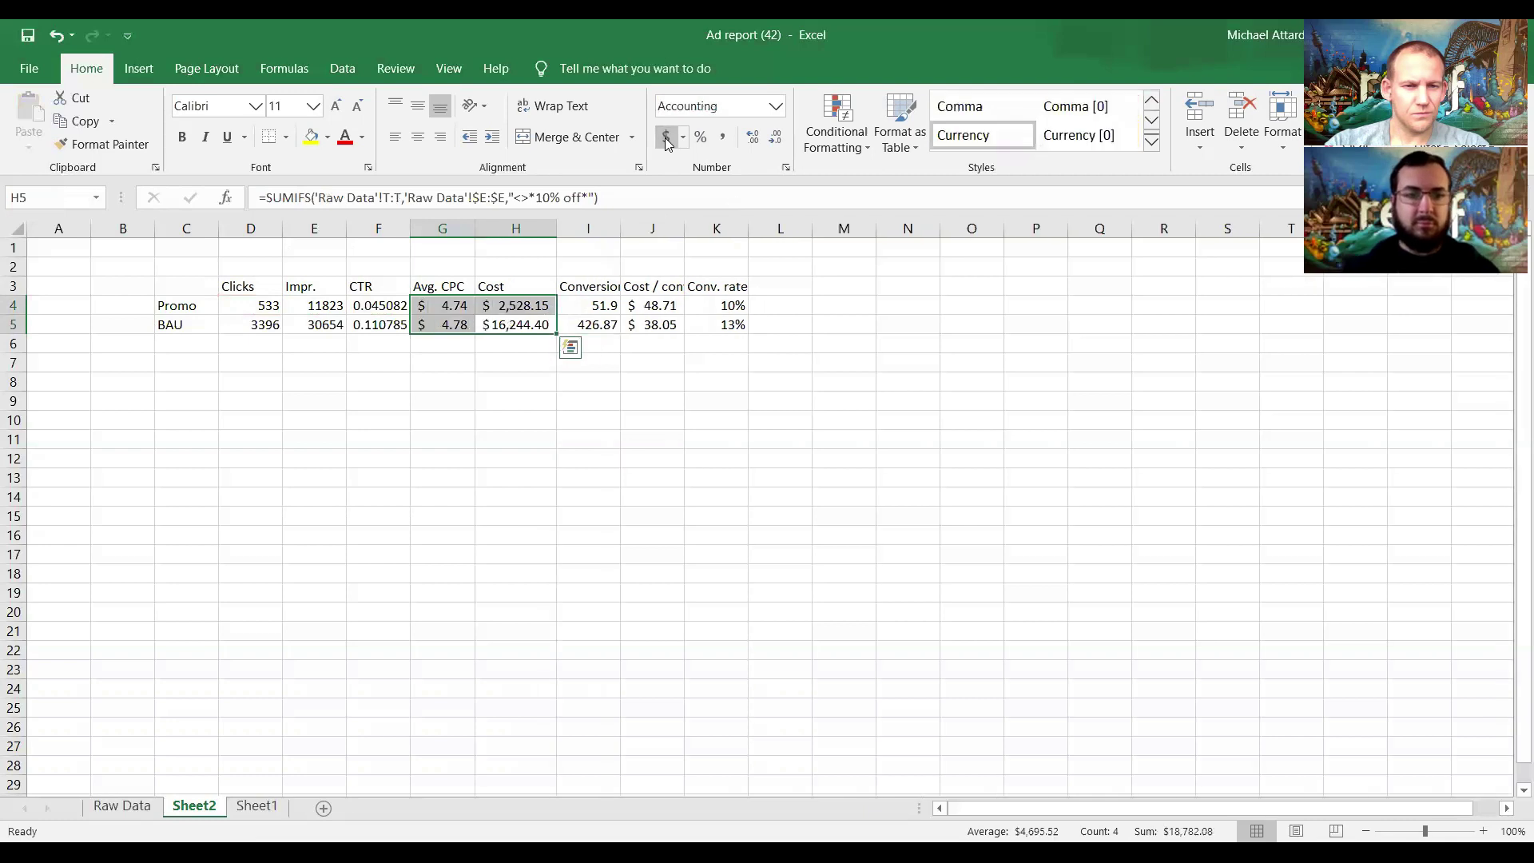
Step: Format the CTR values in F4:F5 as percentages
key("Left")
key("Left")
key("shift+Up")
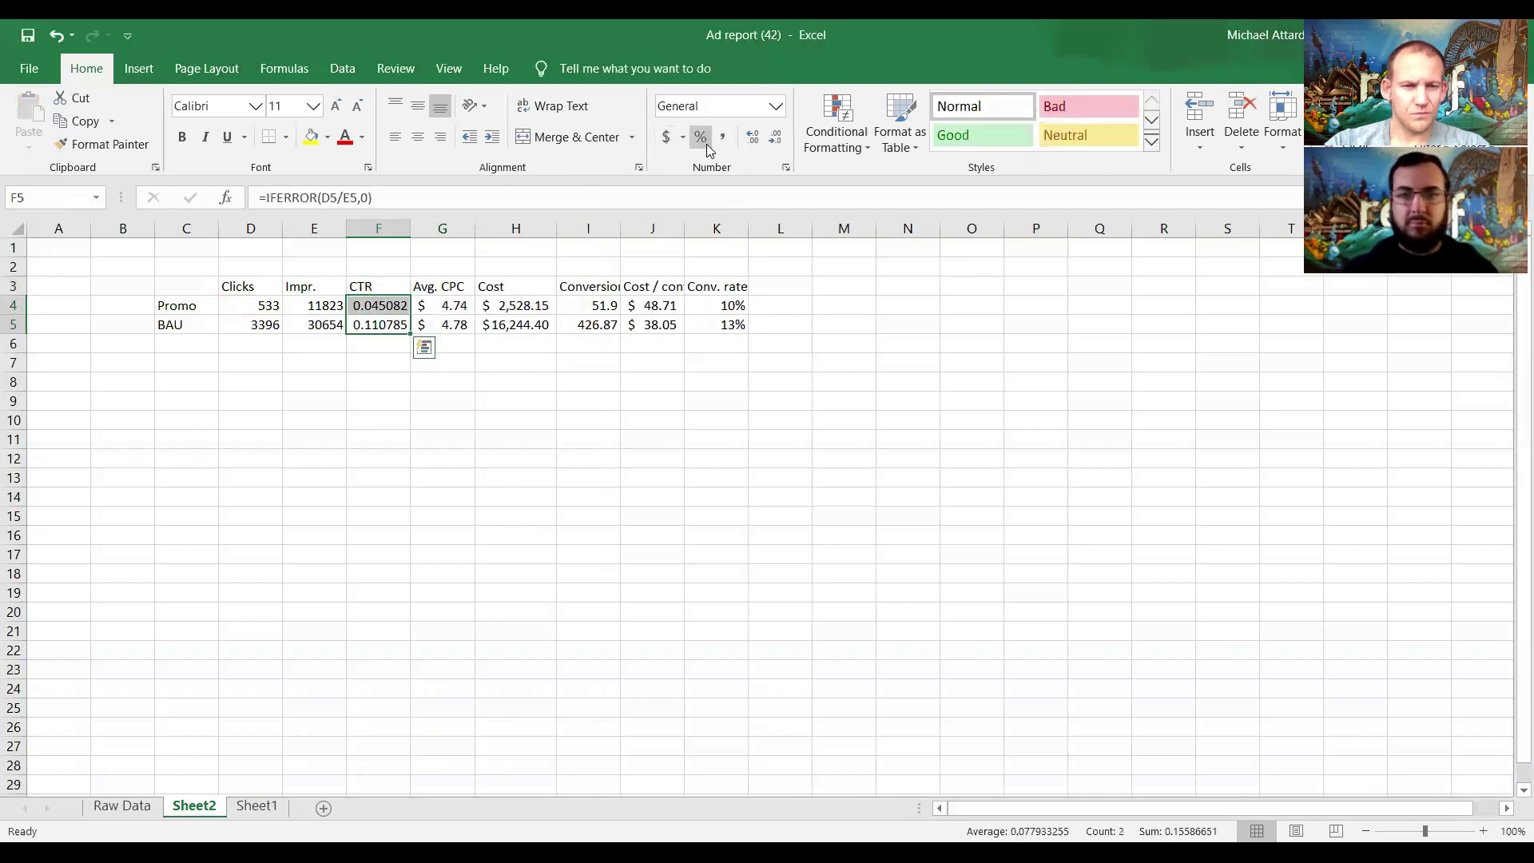
left_click(700, 139)
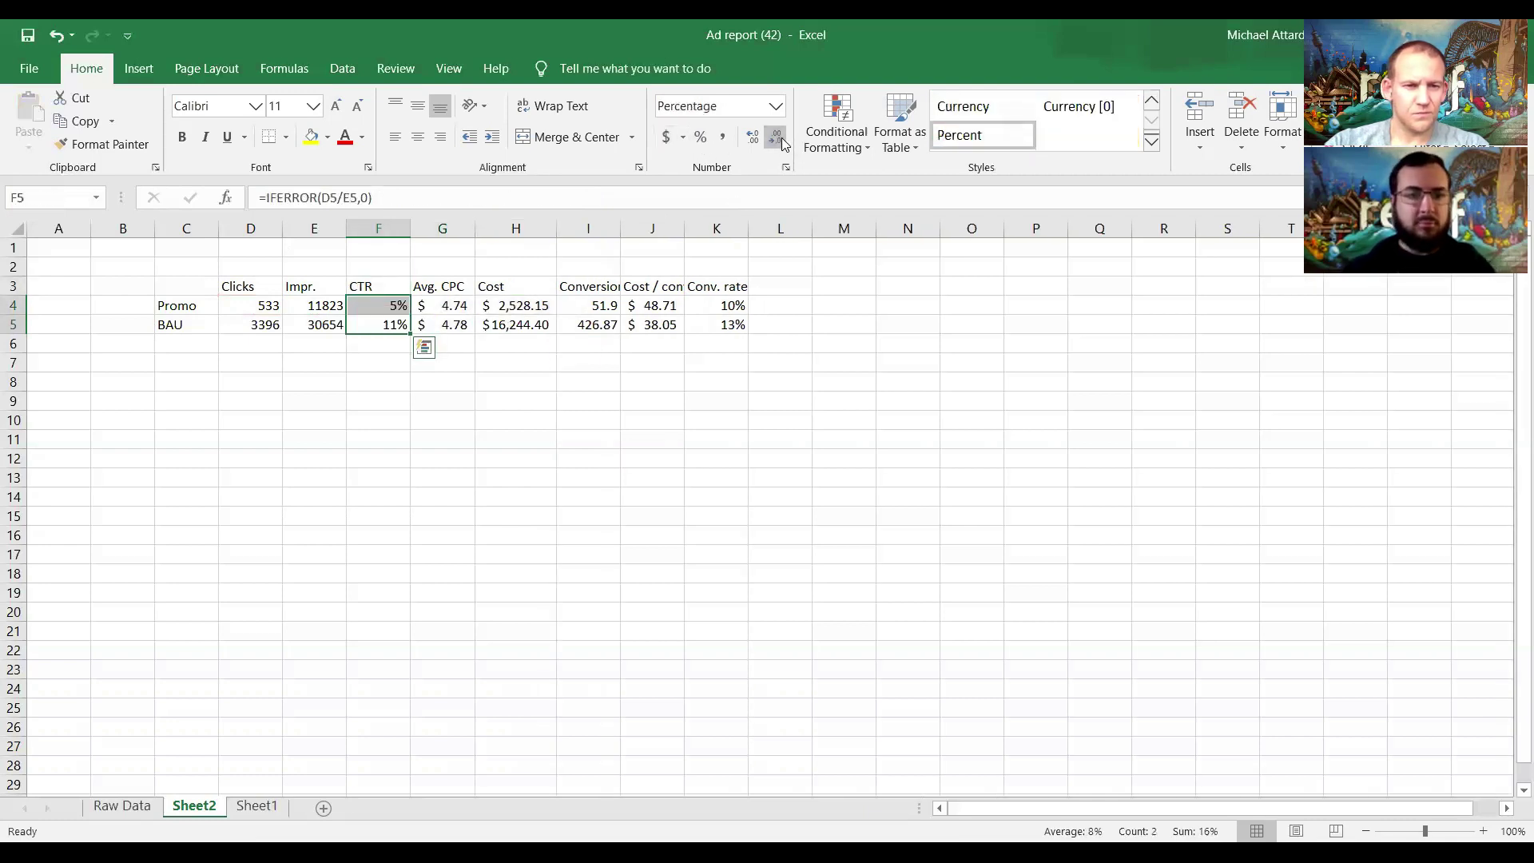
Step: Format the Clicks and Impr. values in D4:E5 in comma style with no decimal places
key("Left")
key("shift+Left")
key("shift+Up")
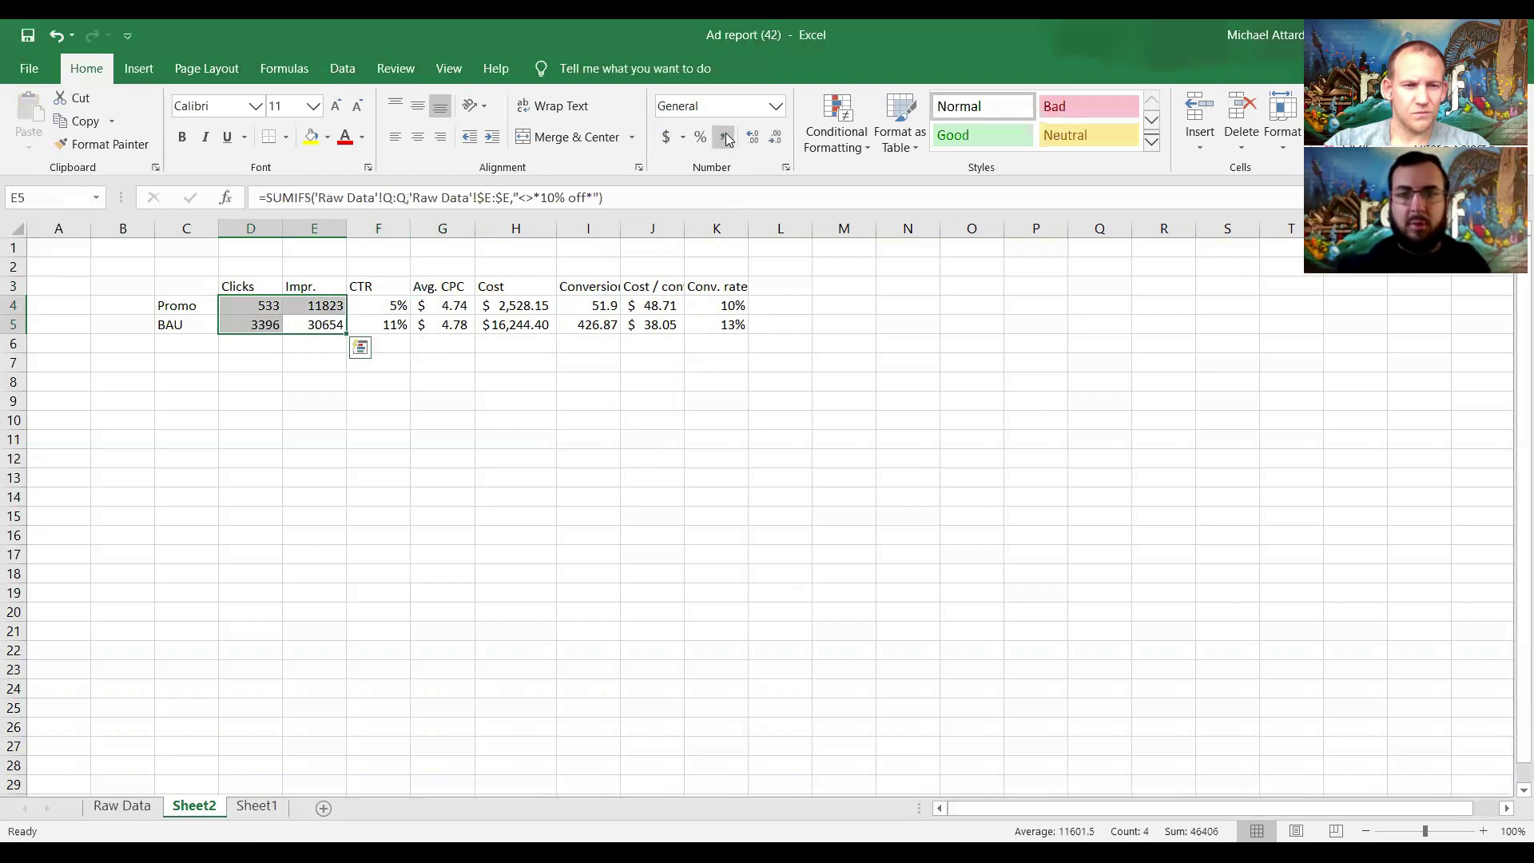
left_click(723, 137)
left_click(774, 139)
left_click(774, 139)
key("Down")
key("Down")
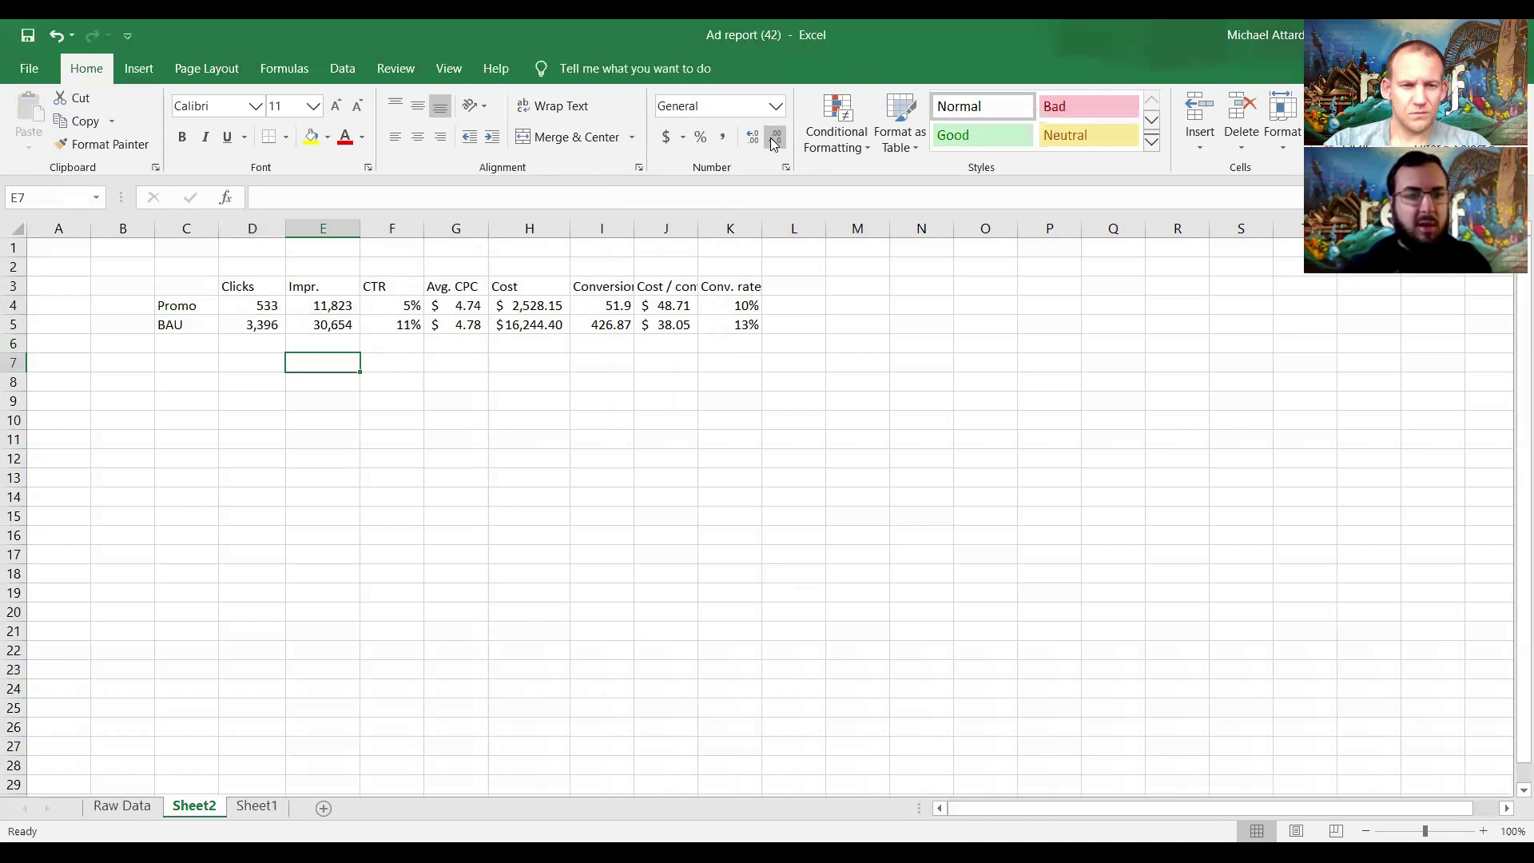